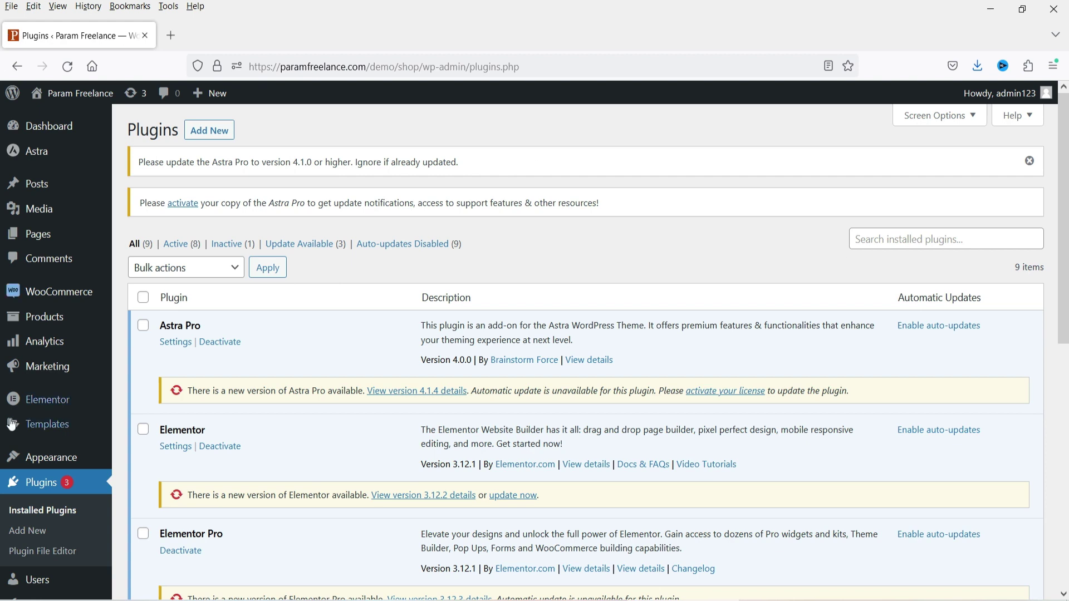
# - Search the plugin directory for 'icegram express' and install the Icegram Express plugin
pyautogui.click(39, 535)
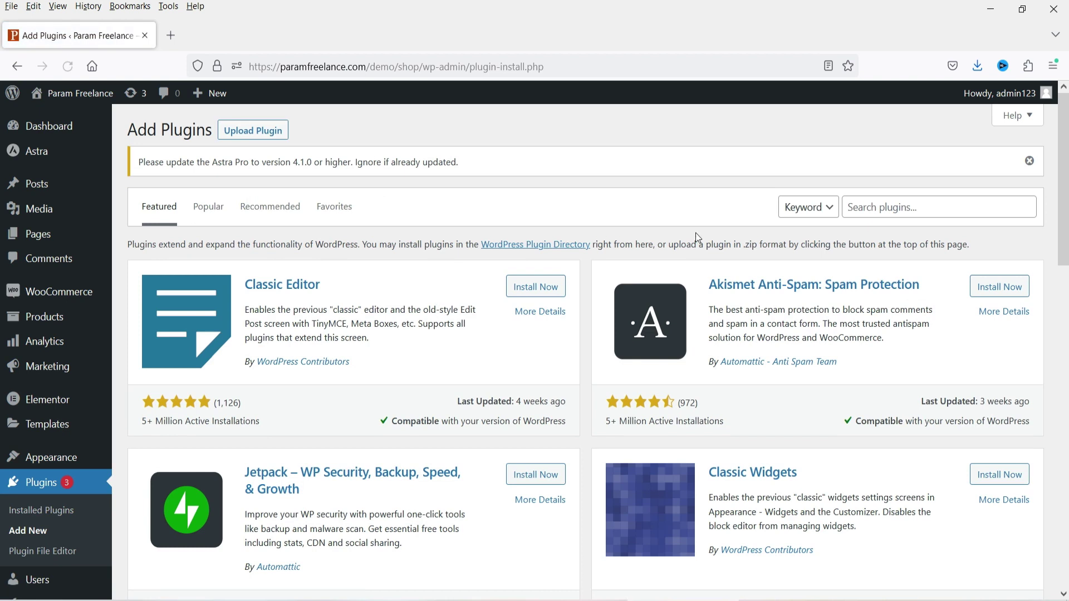
pyautogui.click(922, 208)
pyautogui.write('ice')
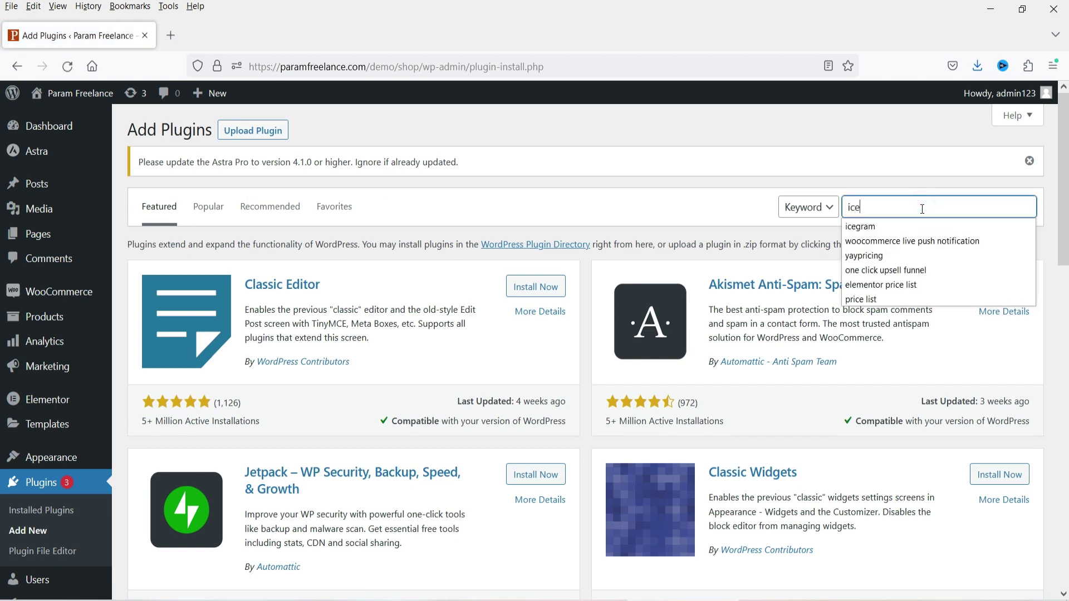
pyautogui.write('gra')
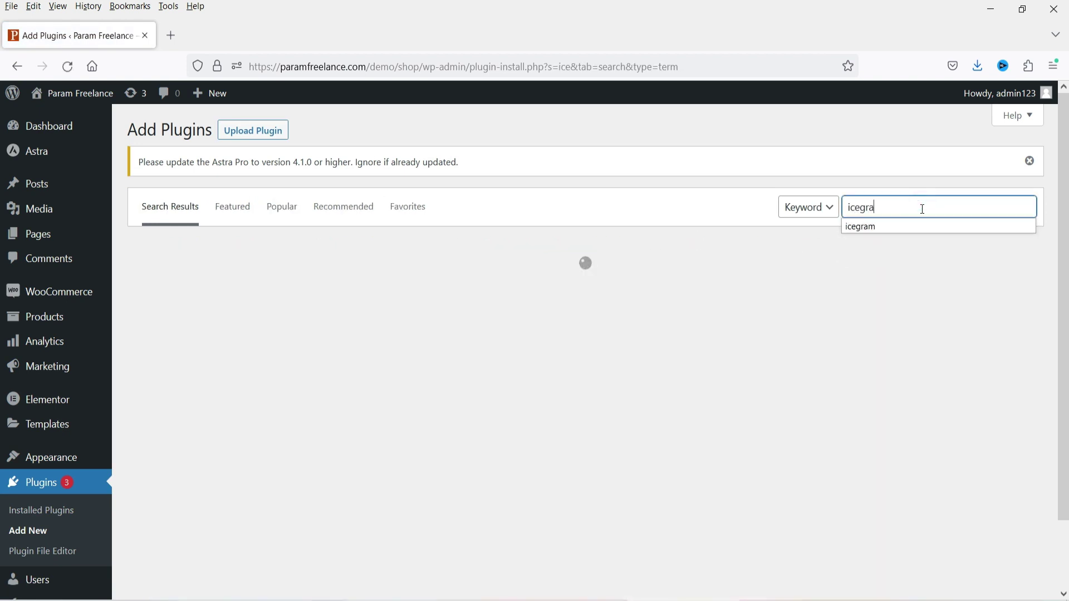
pyautogui.write('m express')
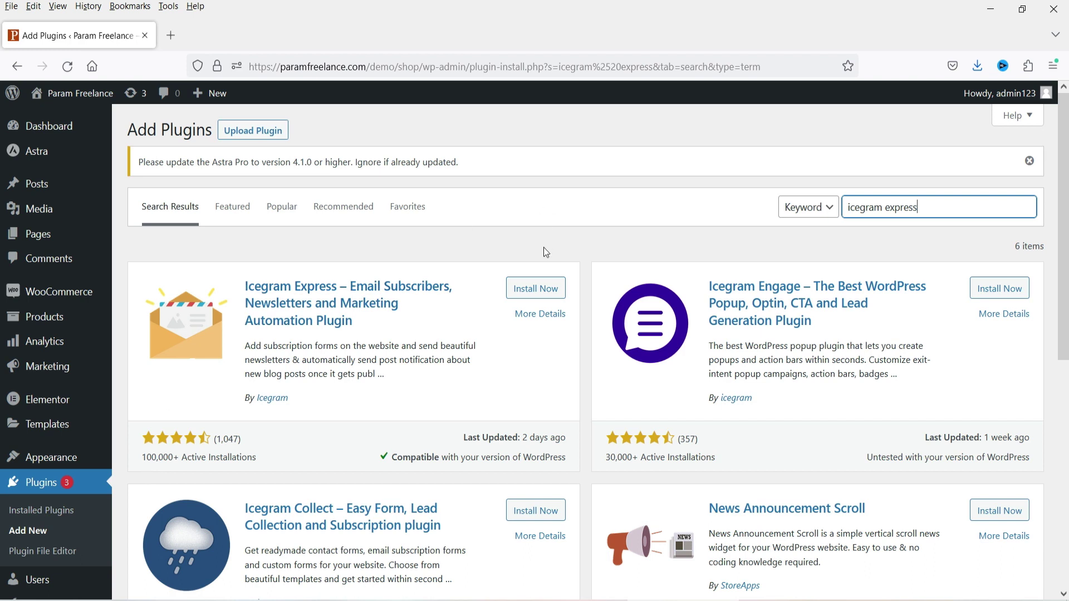
pyautogui.click(546, 289)
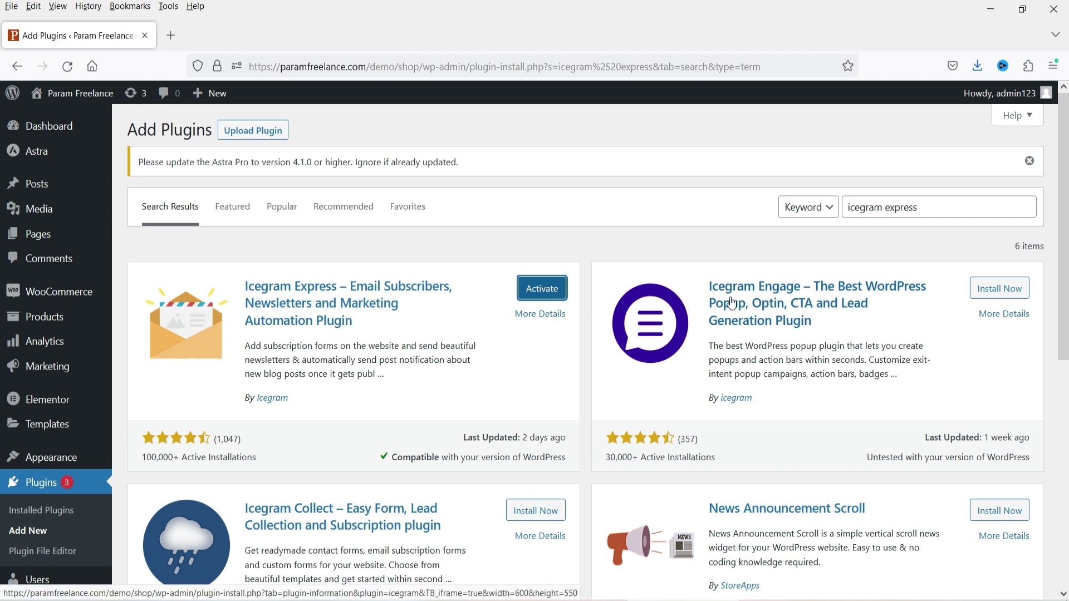
# - Activate Icegram Express, enter the sender and test email addresses, enable GDPR consent, and continue
pyautogui.click(542, 290)
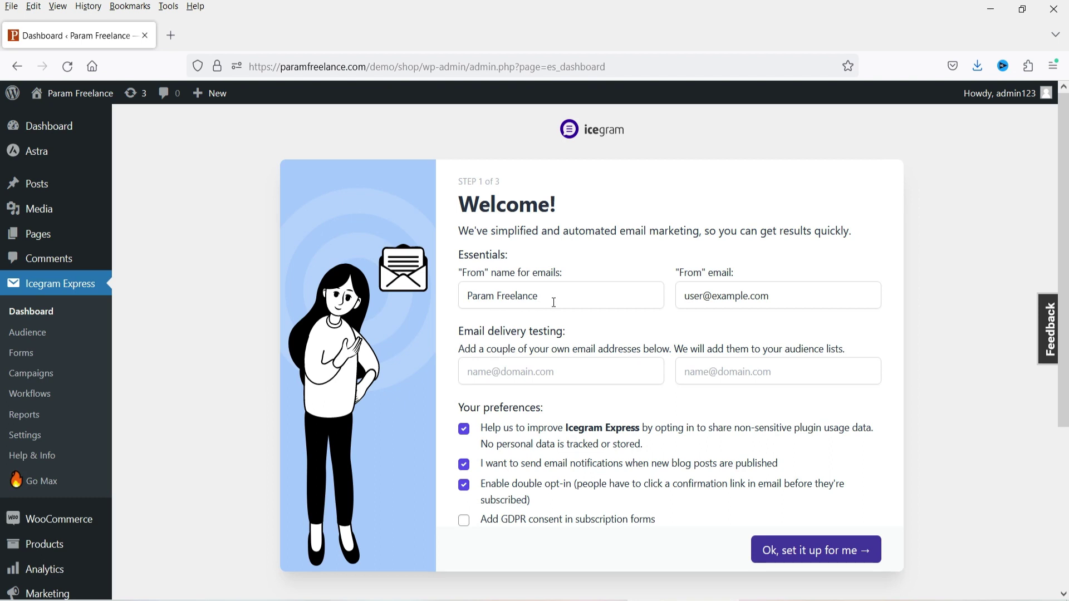
pyautogui.tripleClick(799, 292)
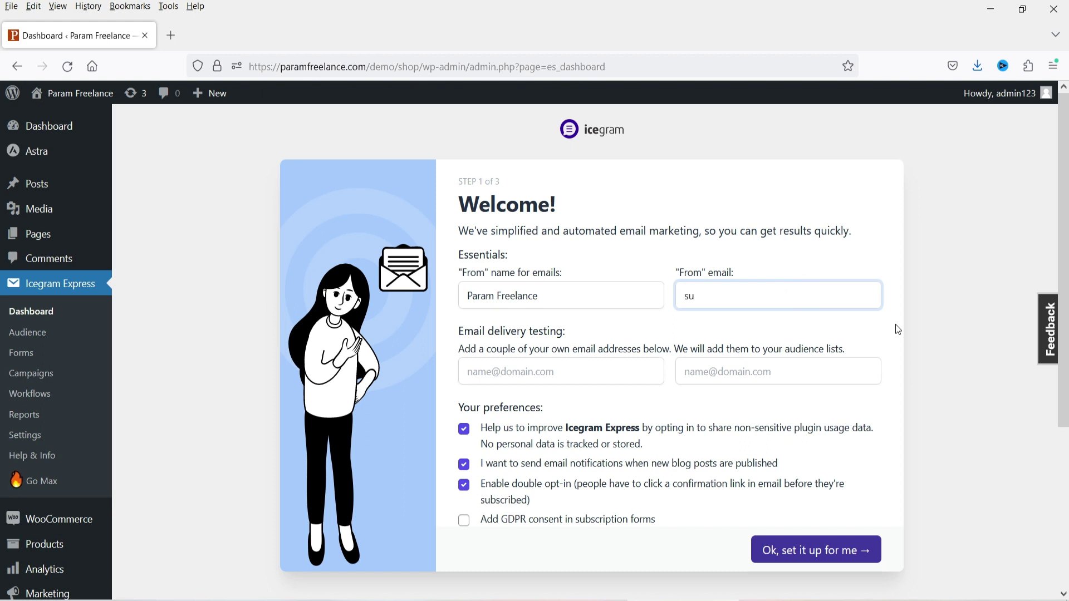
pyautogui.click(538, 372)
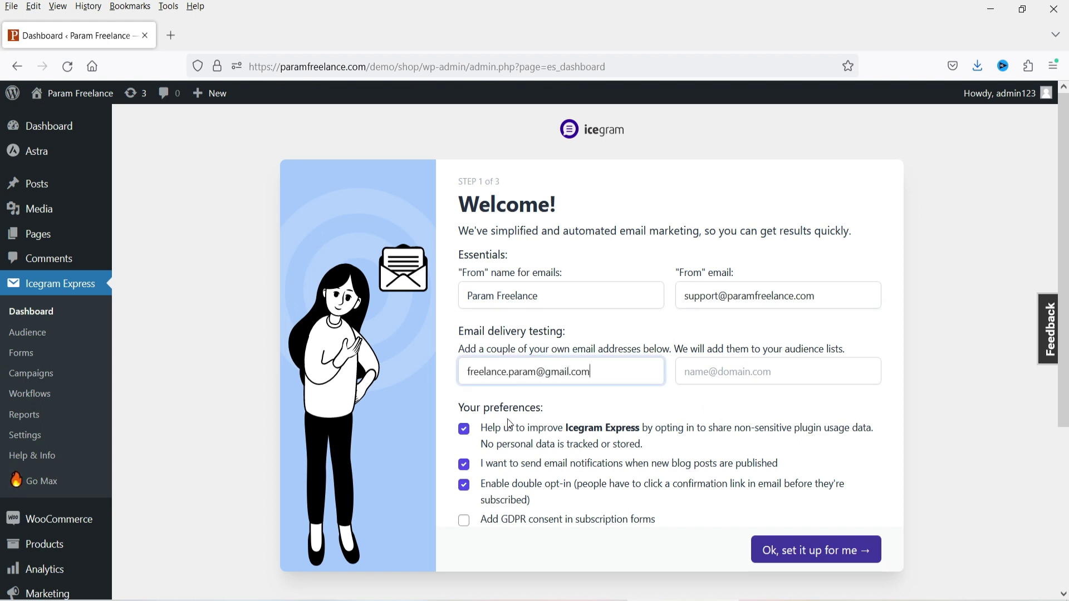
pyautogui.click(465, 520)
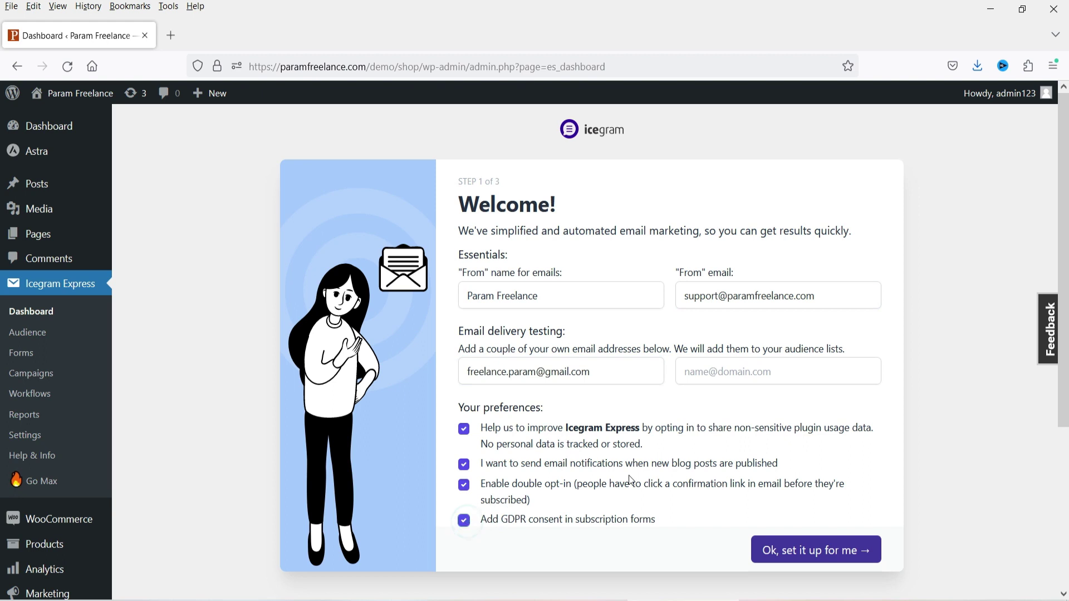
pyautogui.press('Return')
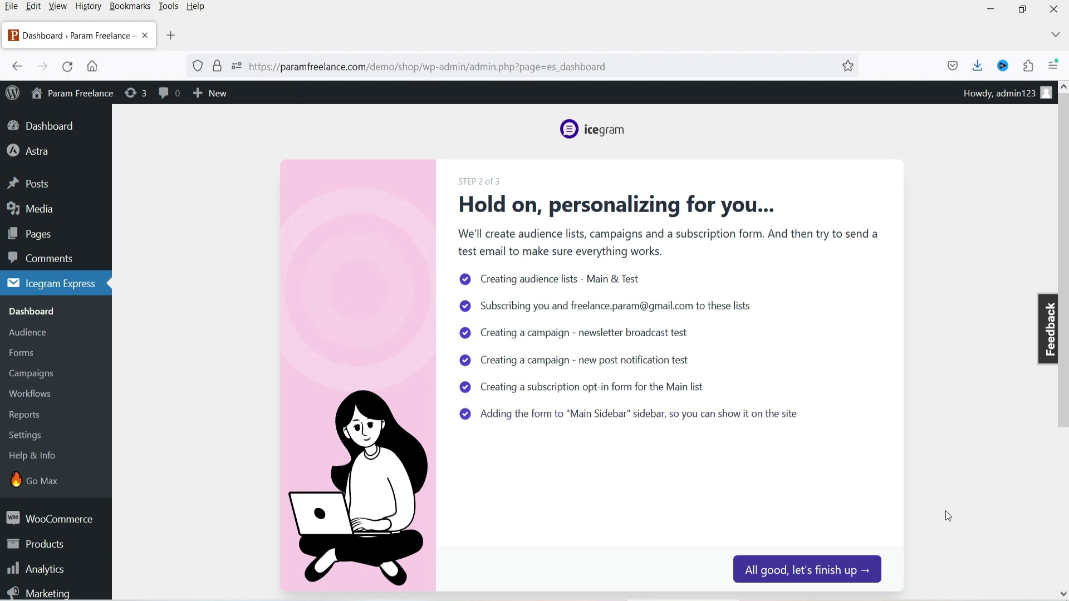
# - Confirm the final setup step and complete setup to land on the Icegram Express Dashboard
pyautogui.click(847, 575)
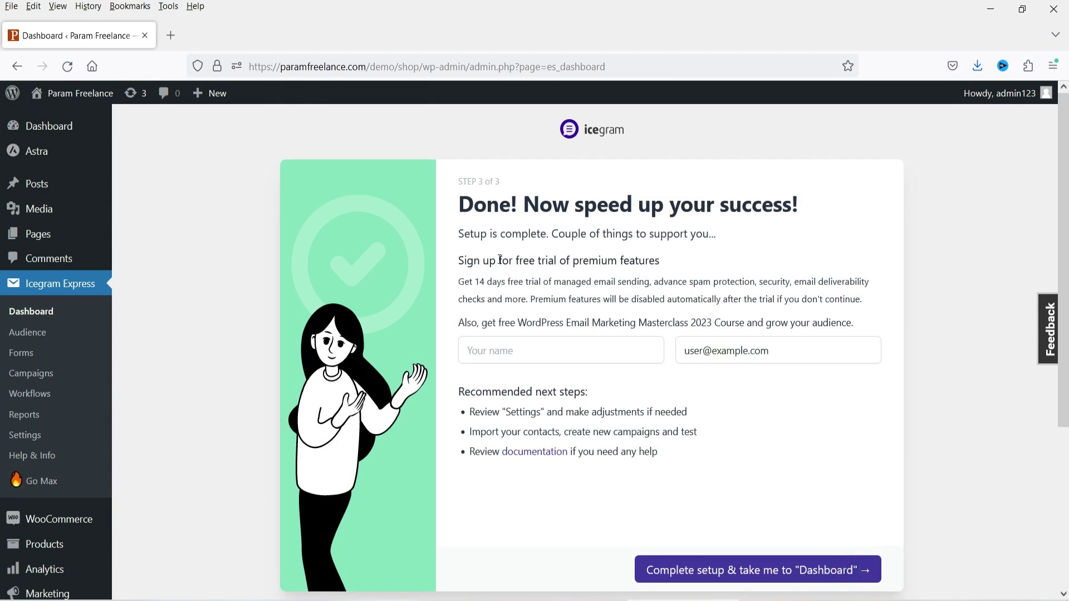
pyautogui.click(778, 572)
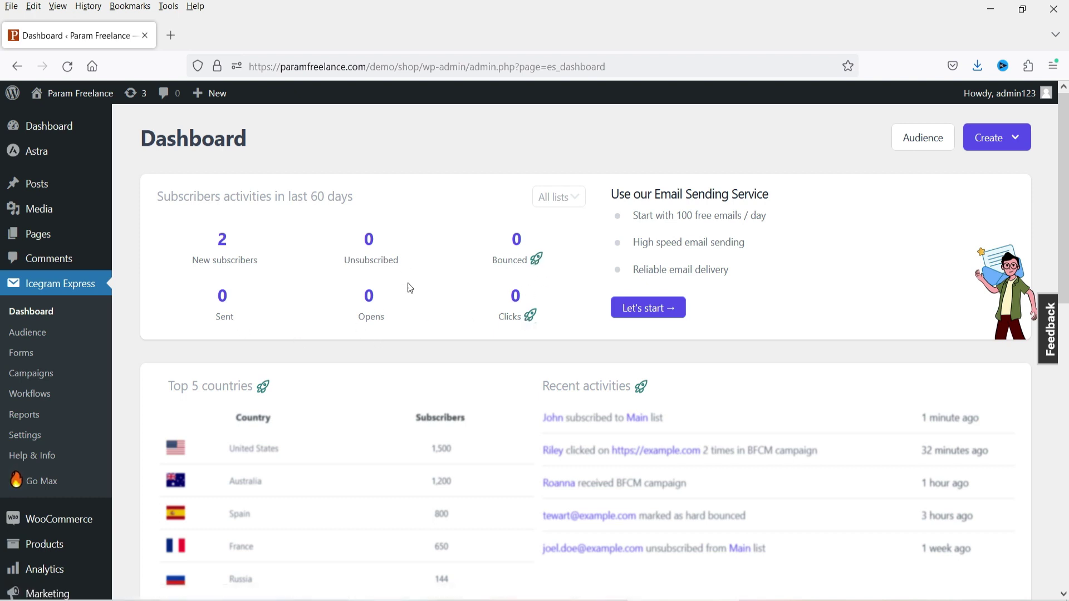
# - Scroll through the Icegram Express Dashboard, then go to Settings on its General tab
pyautogui.scroll(-4, 490, 281)
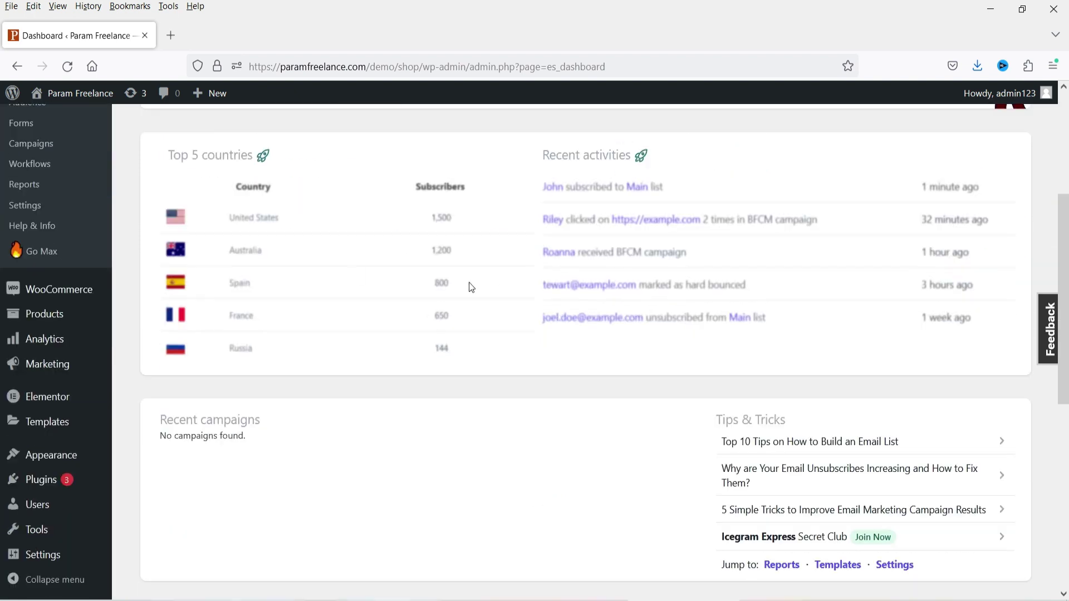
pyautogui.scroll(-1, 582, 250)
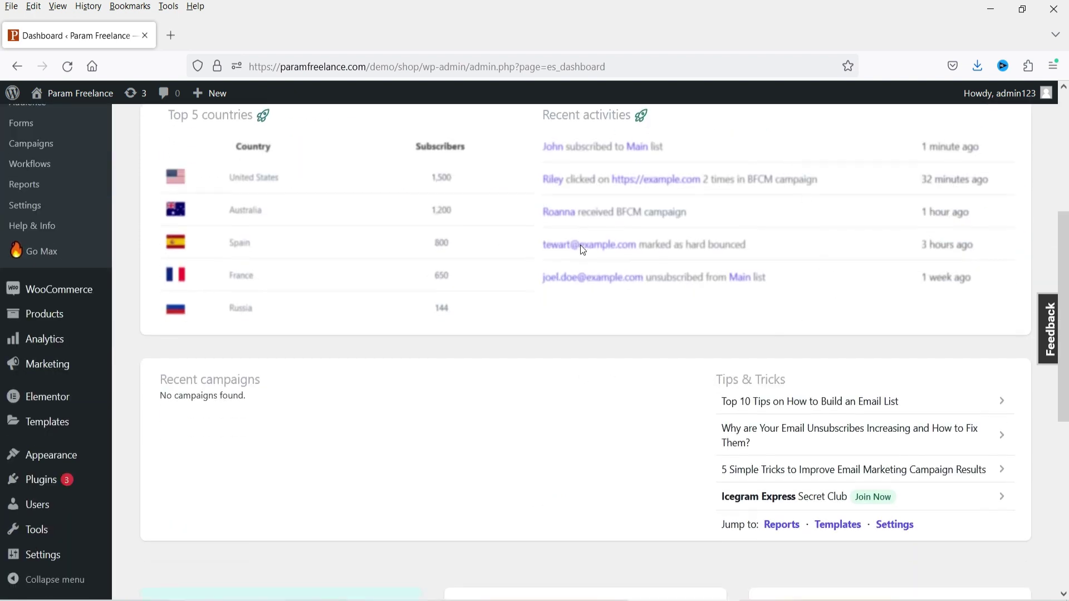
pyautogui.scroll(-1, 291, 351)
pyautogui.scroll(-3, 835, 314)
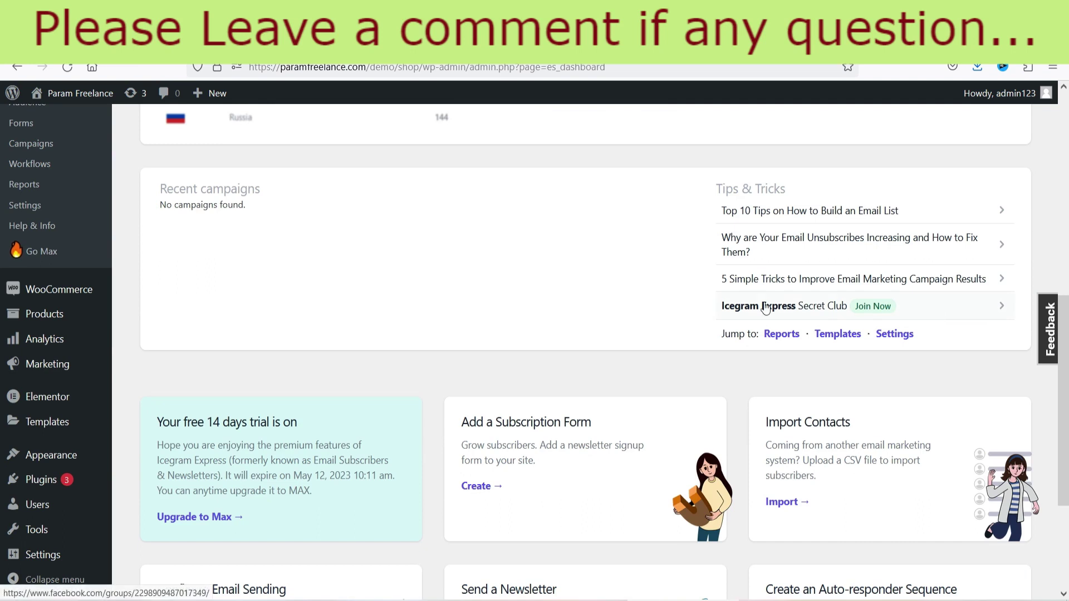
pyautogui.scroll(8, 677, 295)
pyautogui.scroll(-11, 676, 296)
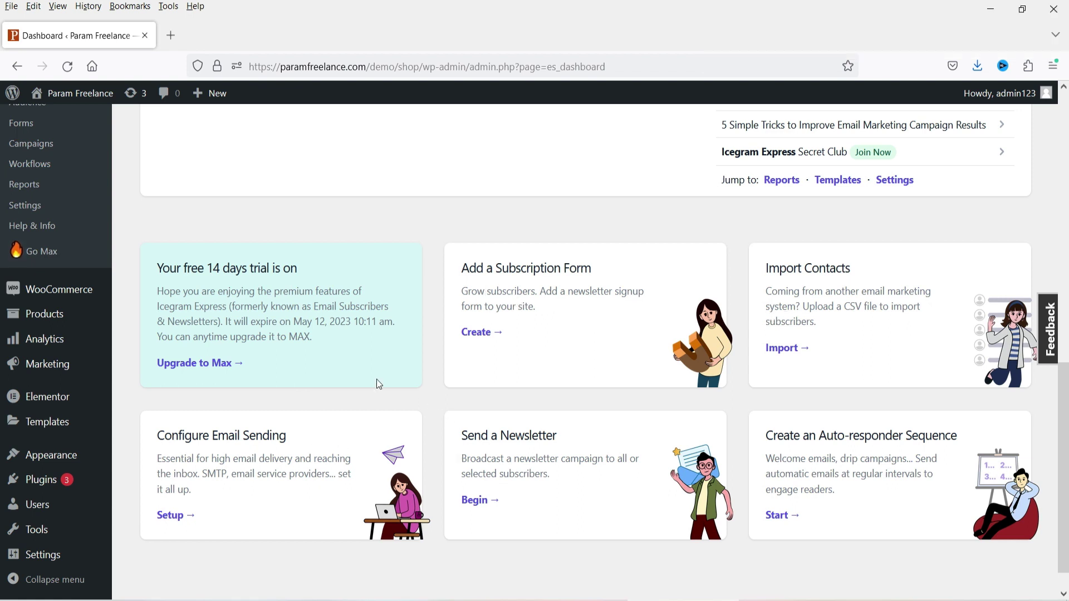
pyautogui.scroll(1, 373, 367)
pyautogui.scroll(2, 373, 367)
pyautogui.click(25, 435)
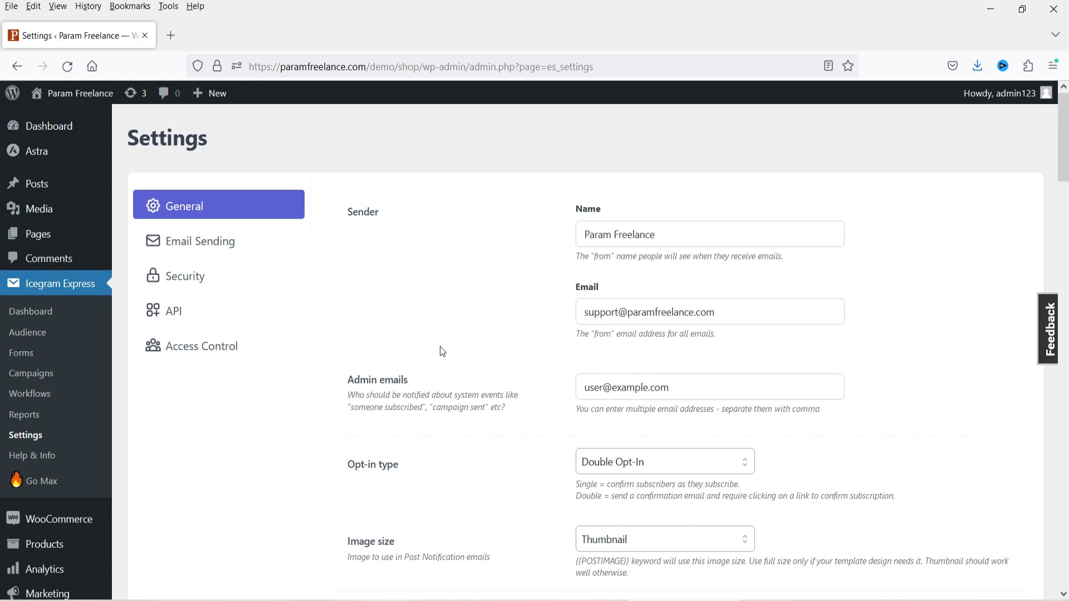
# - Scroll through the General settings
pyautogui.scroll(-2, 412, 323)
pyautogui.scroll(-5, 438, 378)
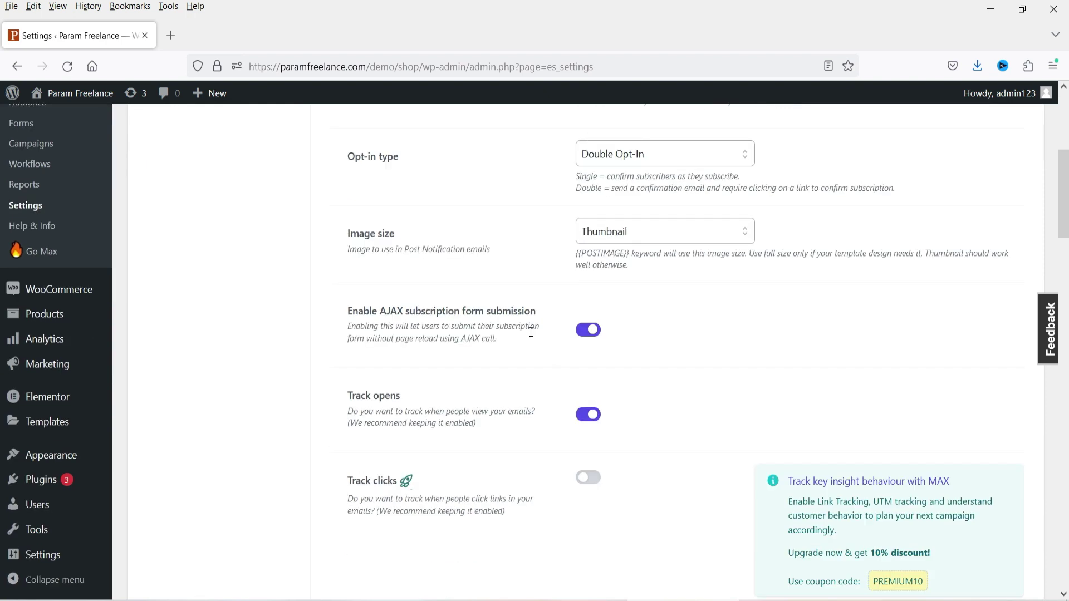
pyautogui.scroll(-5, 509, 331)
pyautogui.scroll(12, 482, 319)
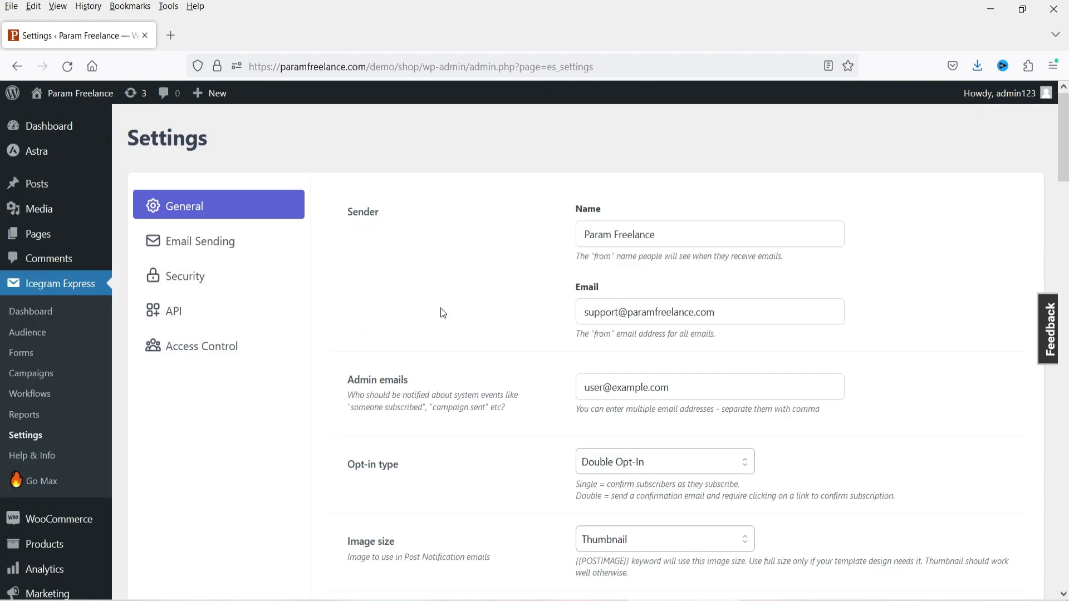
# - Review the Email Sending settings, then switch to the Security tab
pyautogui.click(210, 248)
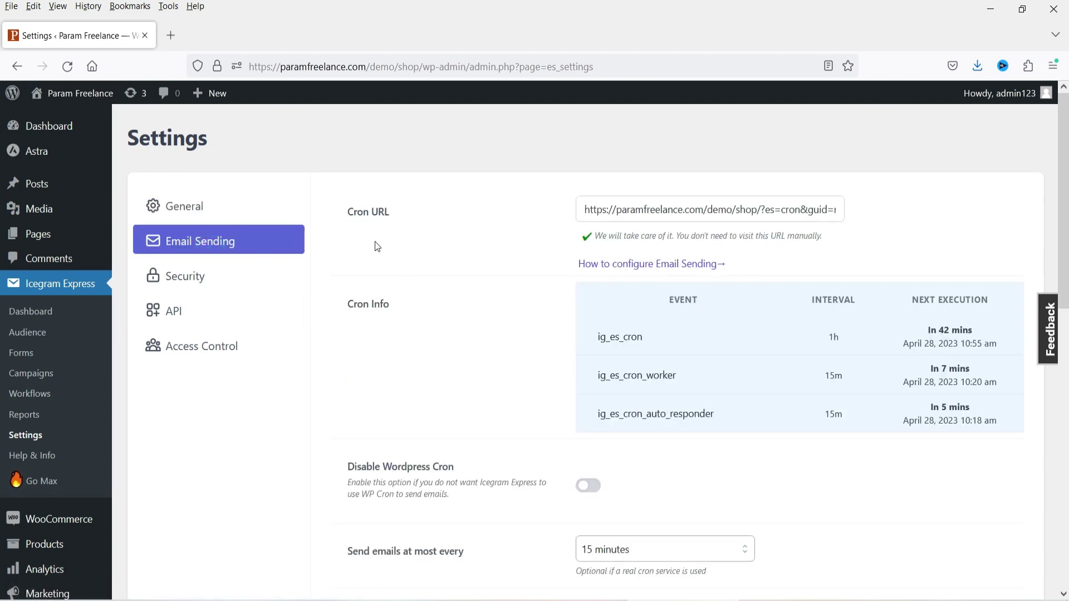
pyautogui.scroll(-12, 722, 354)
pyautogui.scroll(1, 383, 316)
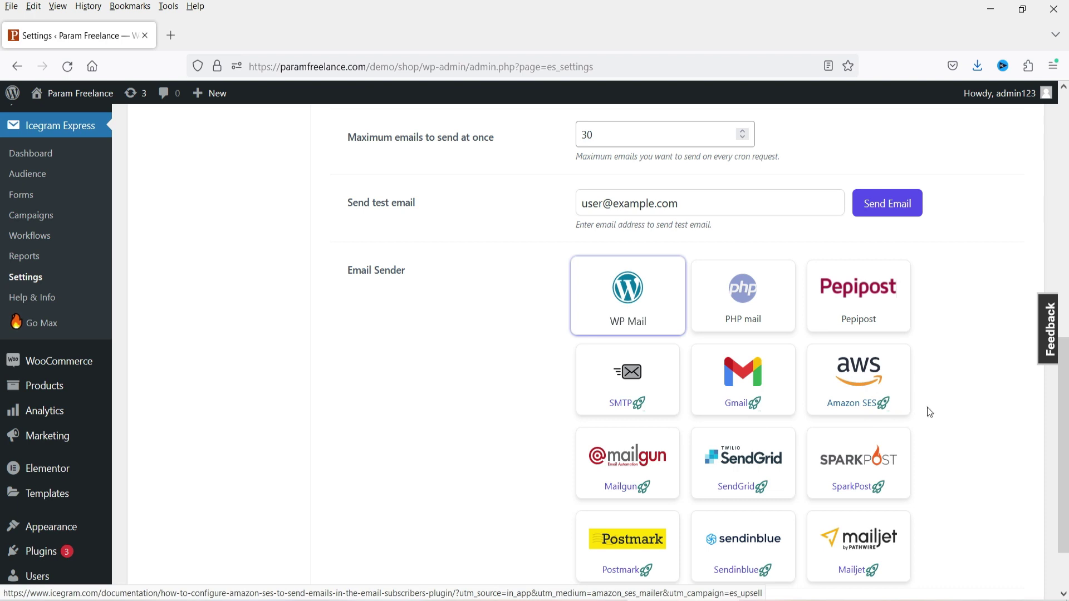
pyautogui.scroll(-2, 952, 381)
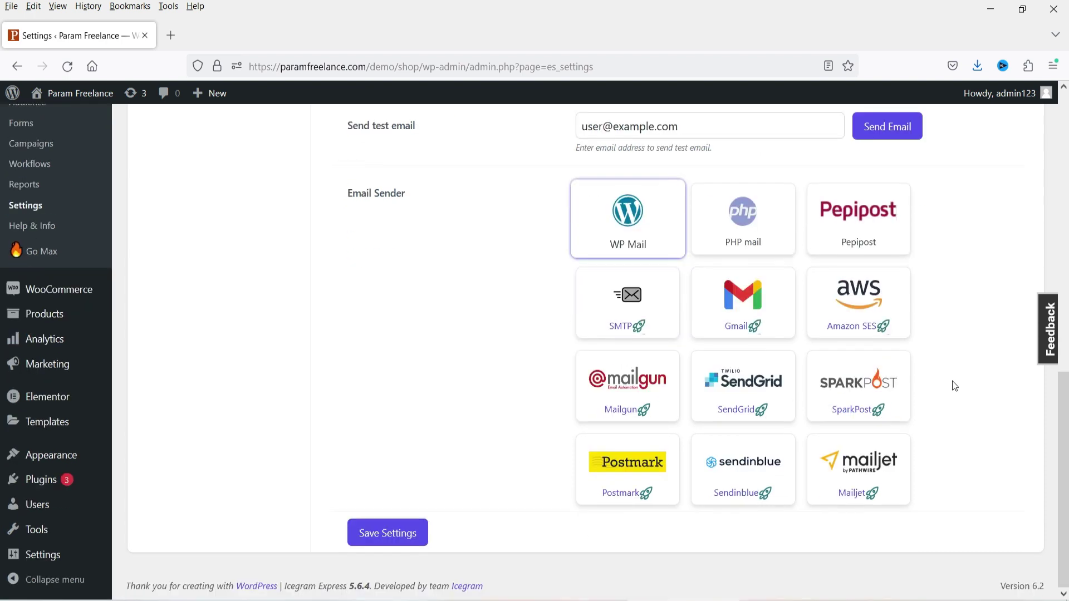
pyautogui.scroll(4, 952, 381)
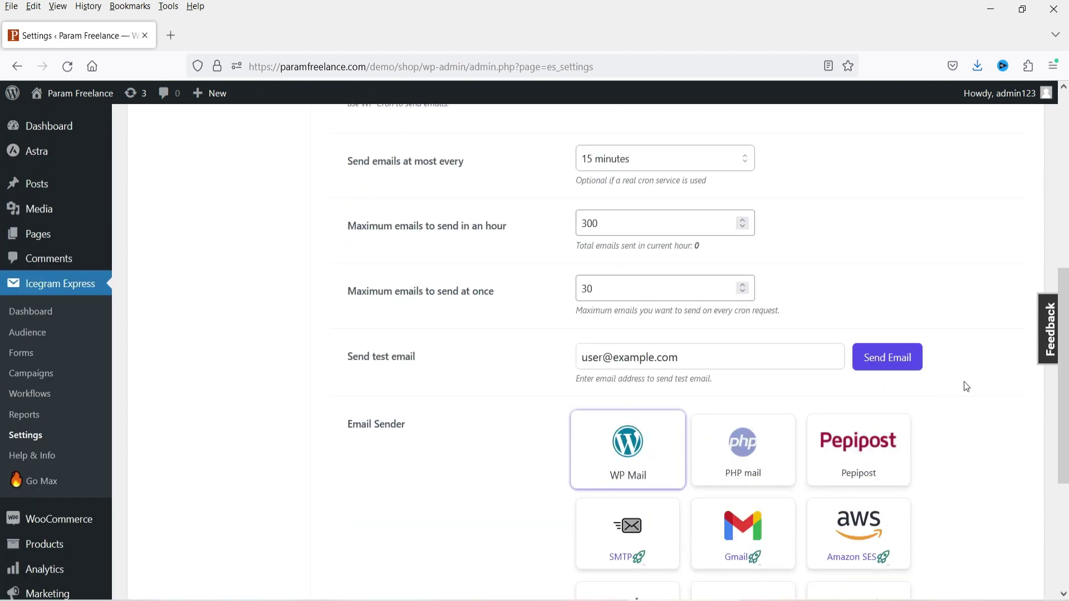
pyautogui.scroll(6, 964, 382)
pyautogui.click(223, 274)
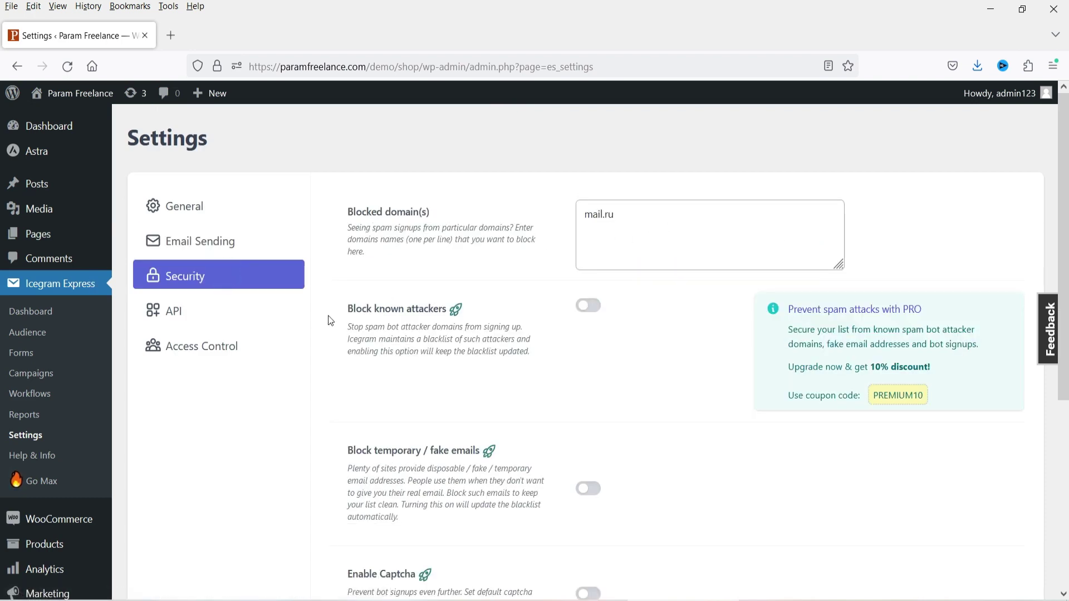
# - Look over the Security settings, then view the API settings and try enabling the API
pyautogui.scroll(-3, 465, 321)
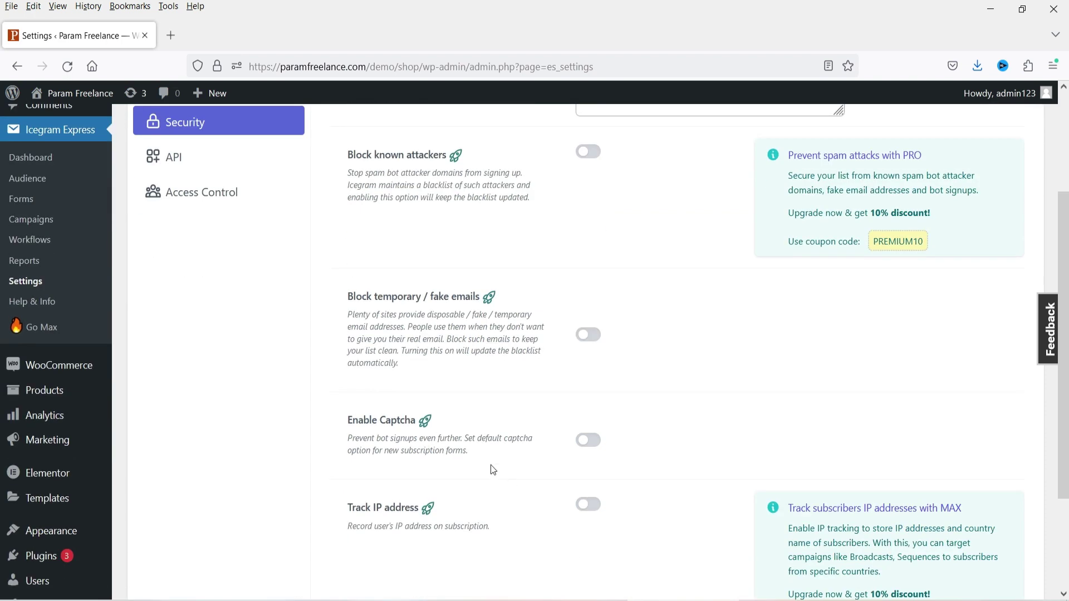
pyautogui.scroll(3, 481, 442)
pyautogui.scroll(-4, 520, 370)
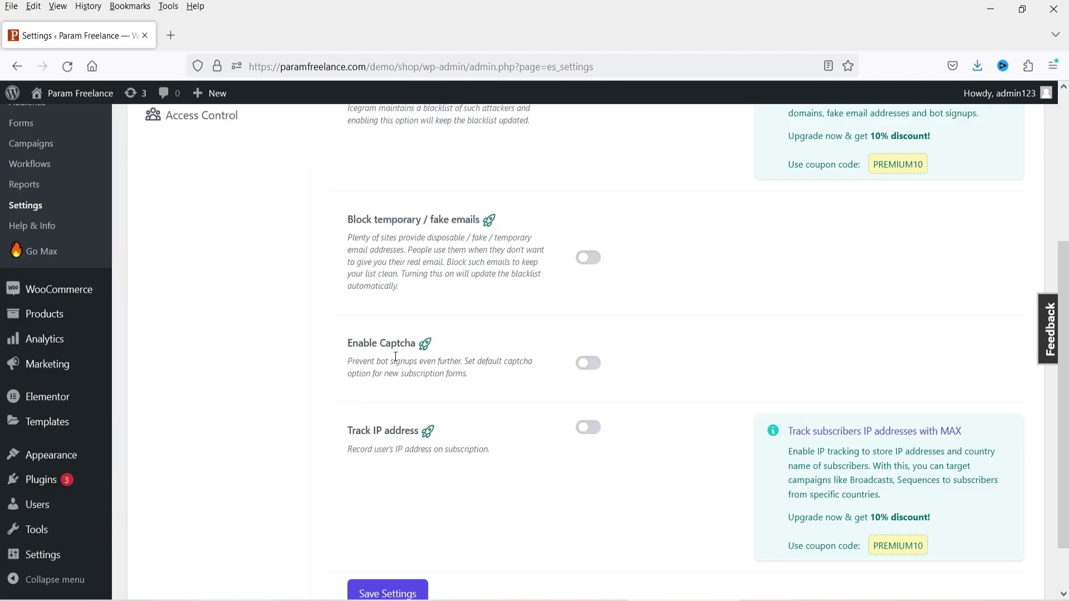
pyautogui.scroll(5, 412, 368)
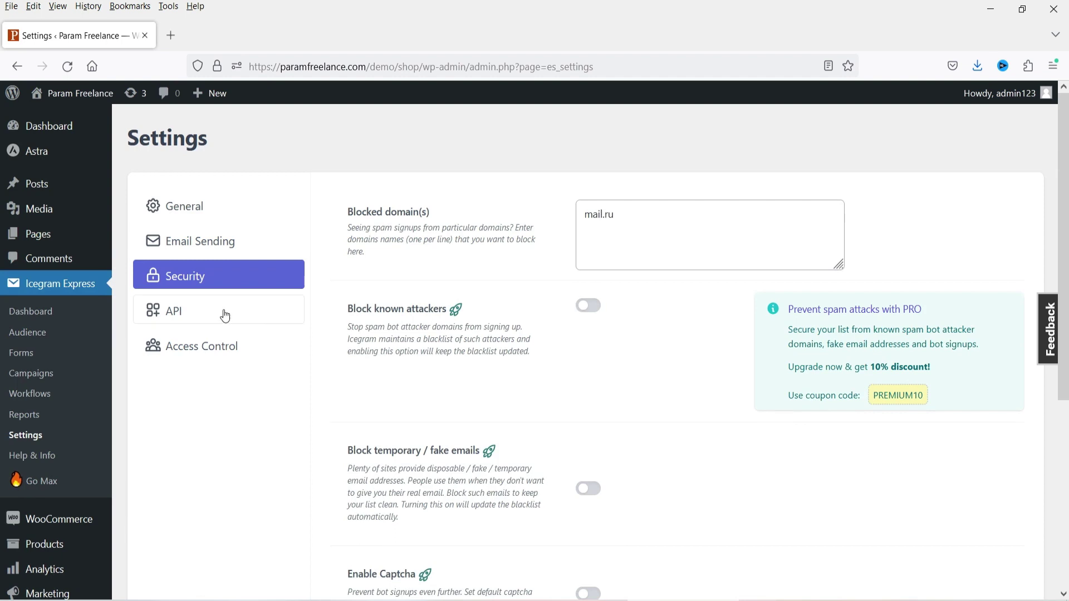
pyautogui.click(225, 313)
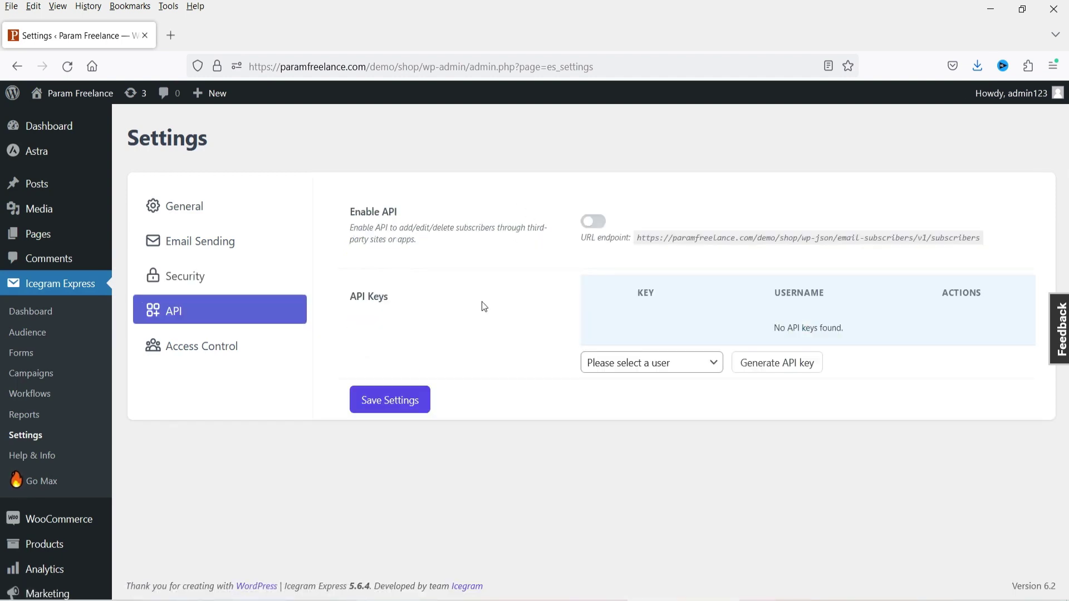
pyautogui.click(594, 222)
# - Show the Access Control role permissions grid, scrolled to the top
pyautogui.click(195, 348)
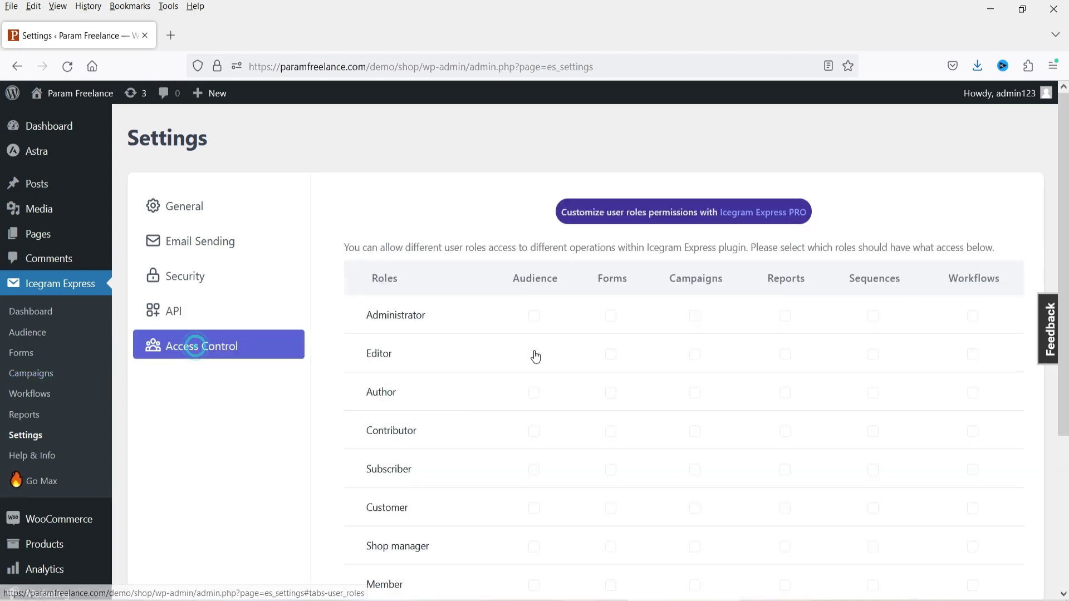
pyautogui.scroll(-4, 520, 303)
pyautogui.scroll(3, 502, 279)
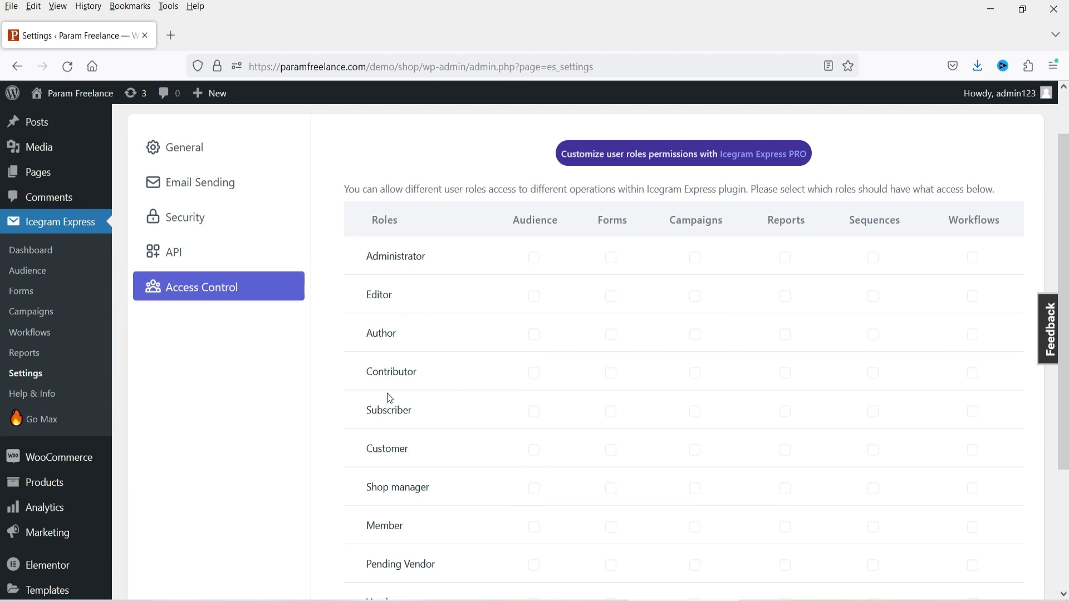
pyautogui.scroll(2, 640, 332)
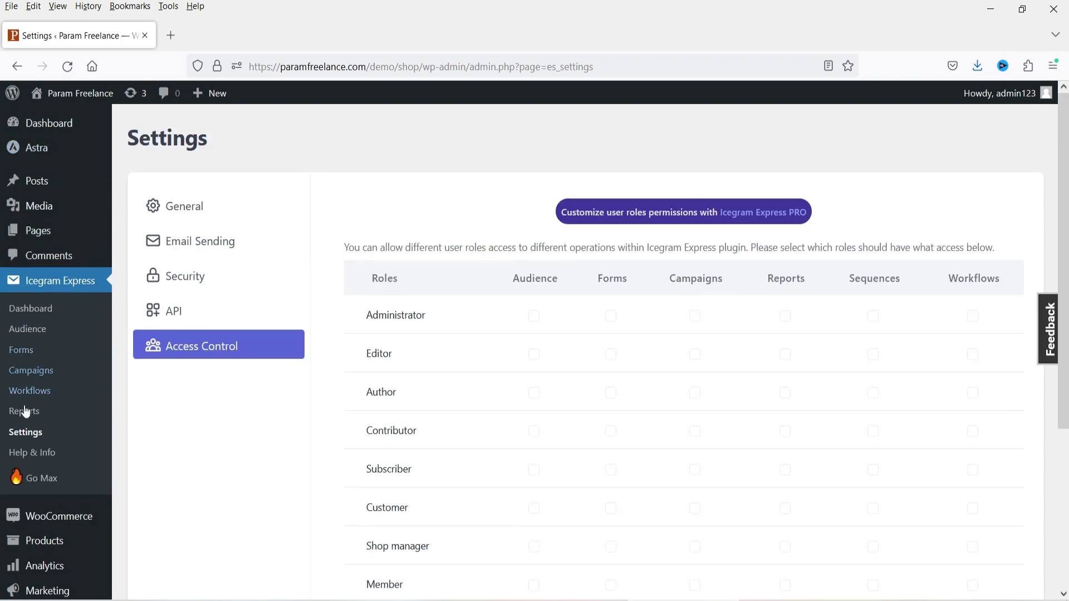
# - Open First Form from the Icegram Express Forms list in the form editor
pyautogui.click(21, 350)
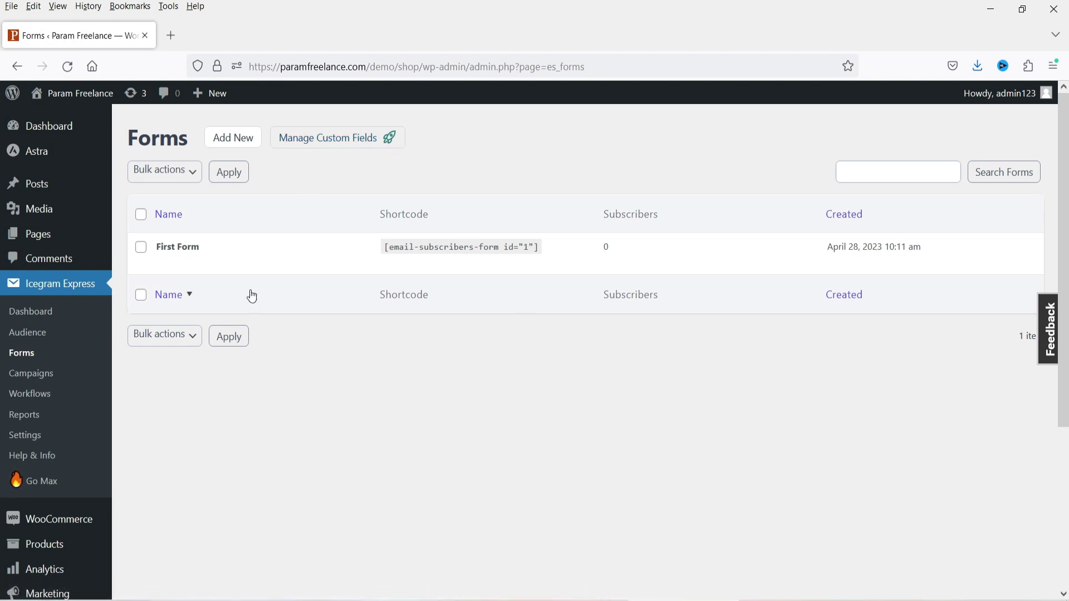
pyautogui.moveTo(169, 265)
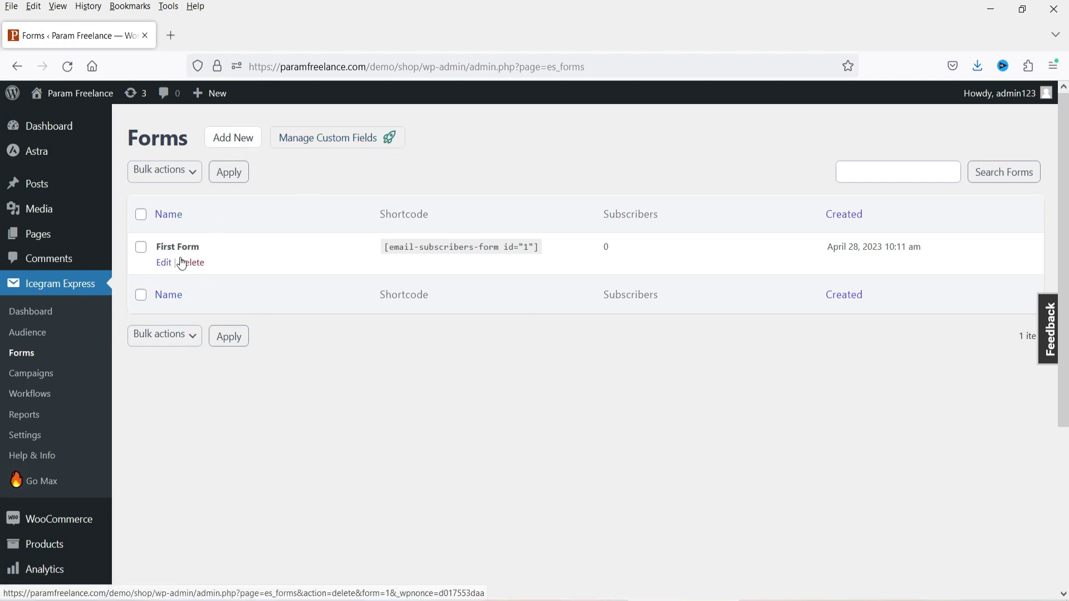
pyautogui.click(164, 264)
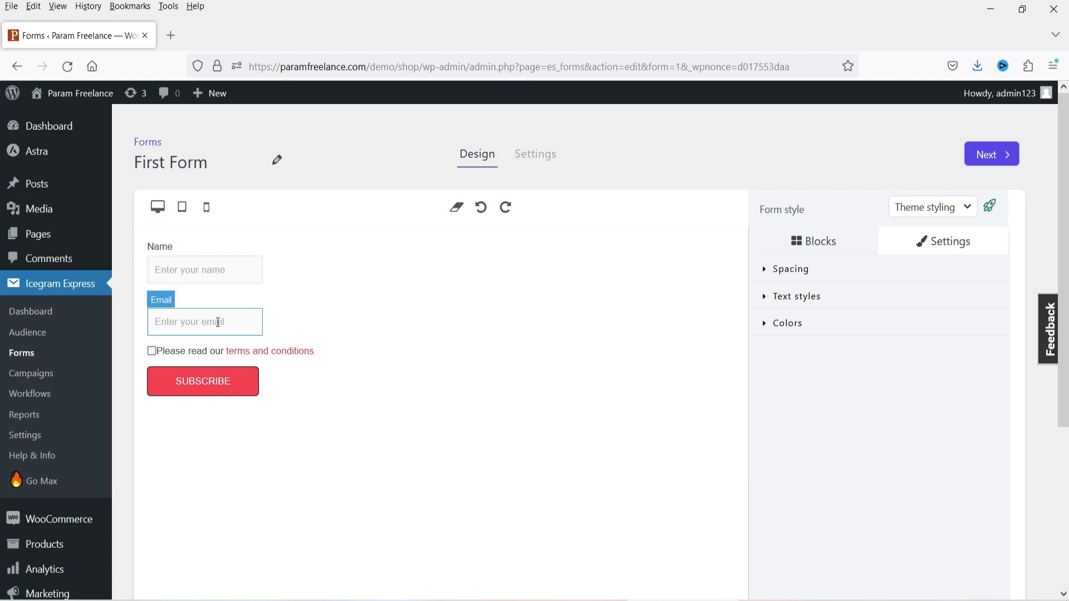
# - Browse the addable blocks, drag a Text block below the email field, then remove it
pyautogui.click(793, 253)
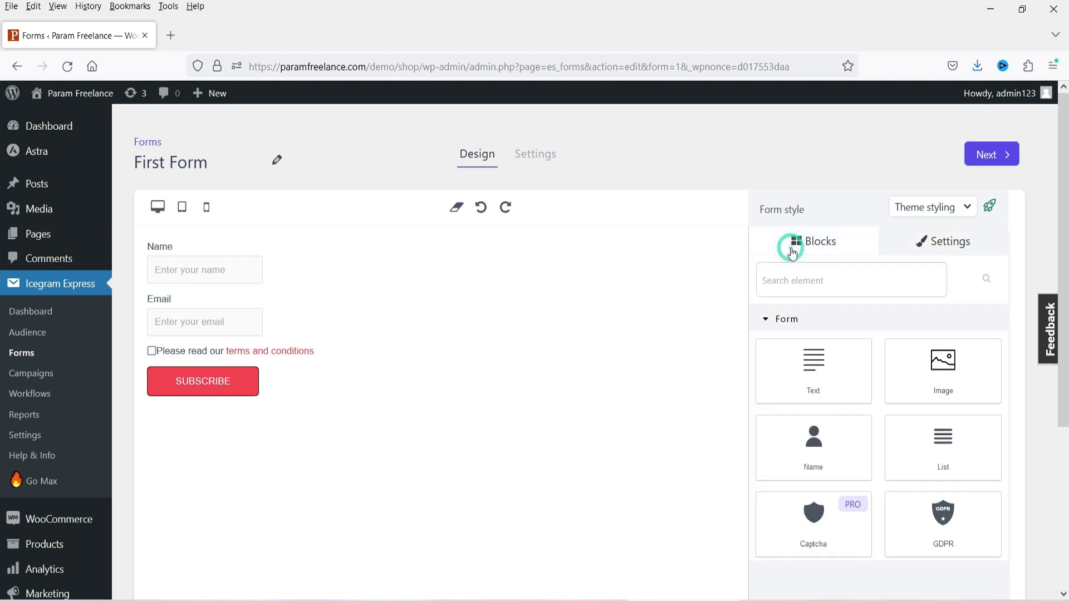
pyautogui.scroll(-3, 796, 256)
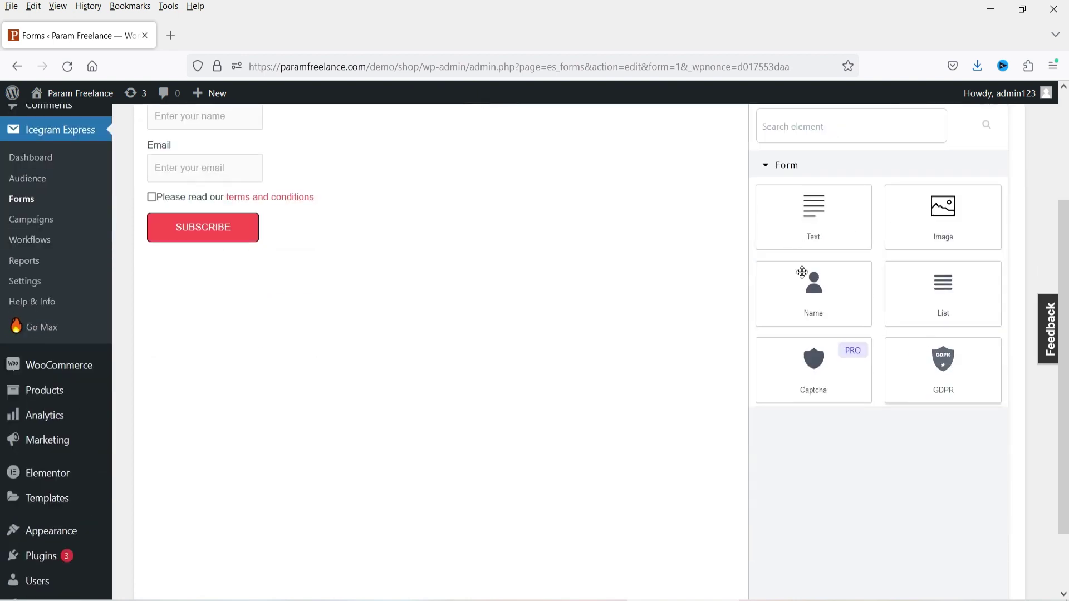
pyautogui.scroll(2, 798, 258)
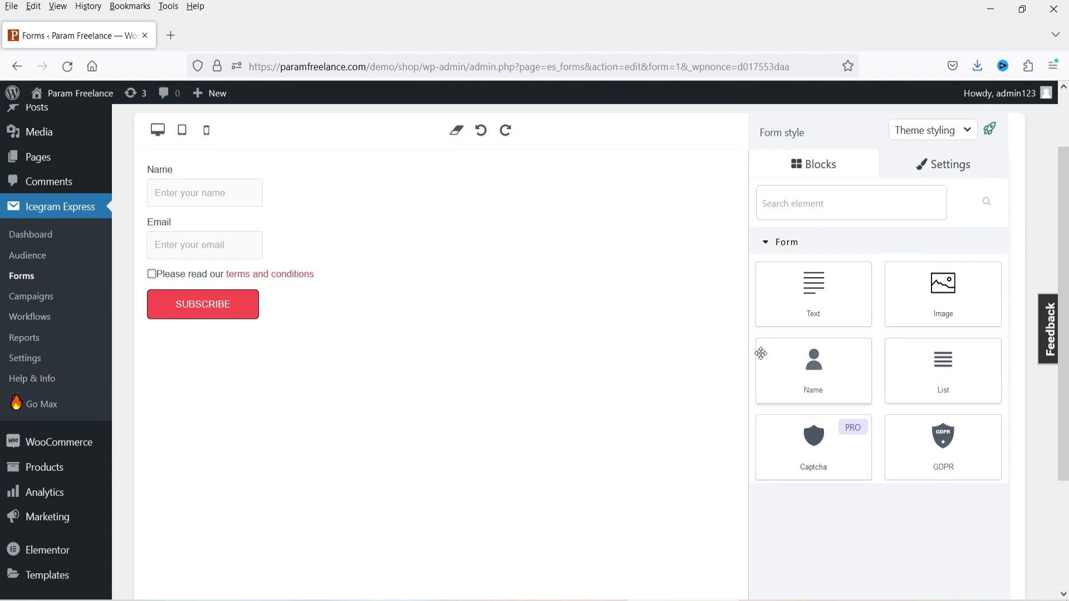
pyautogui.scroll(2, 757, 389)
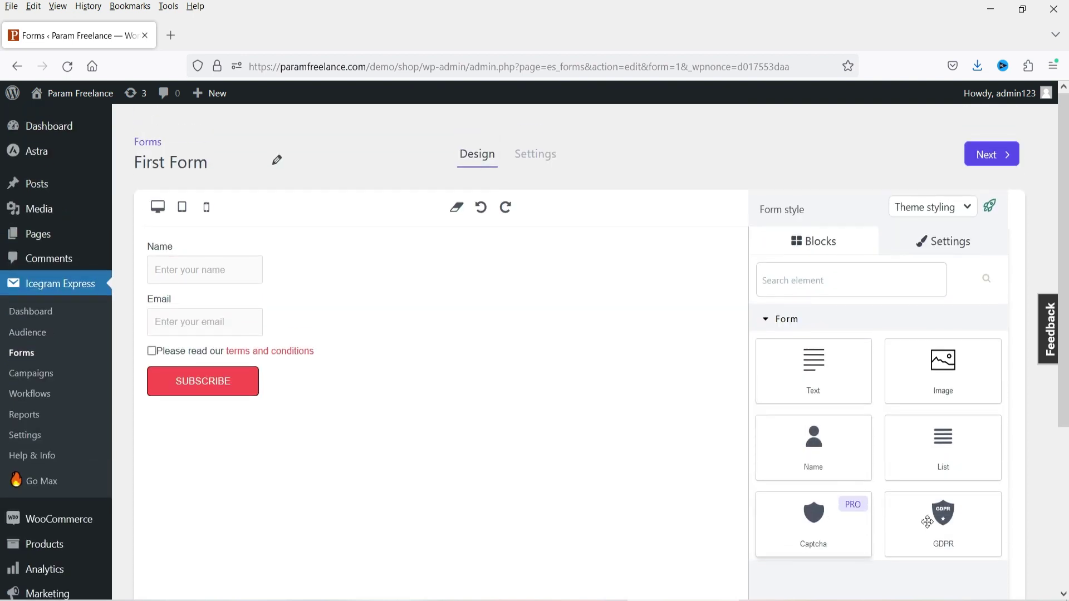
pyautogui.moveTo(813, 364); pyautogui.dragTo(321, 339)
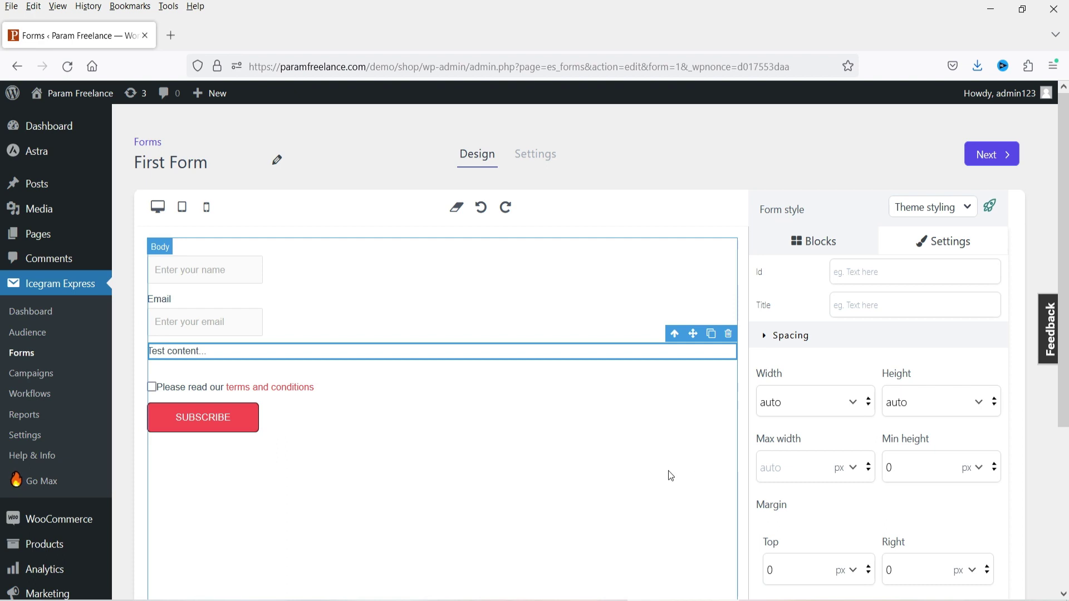
pyautogui.click(729, 334)
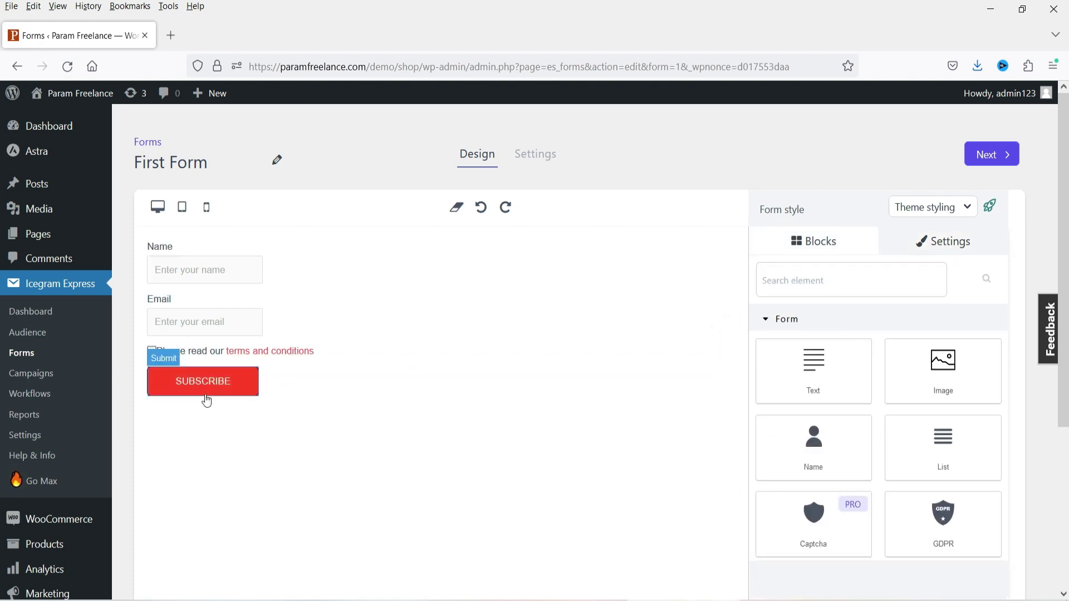
# - Explore the form's styling options: text style, colours and spacing
pyautogui.click(940, 242)
pyautogui.scroll(-2, 891, 312)
pyautogui.scroll(-4, 857, 342)
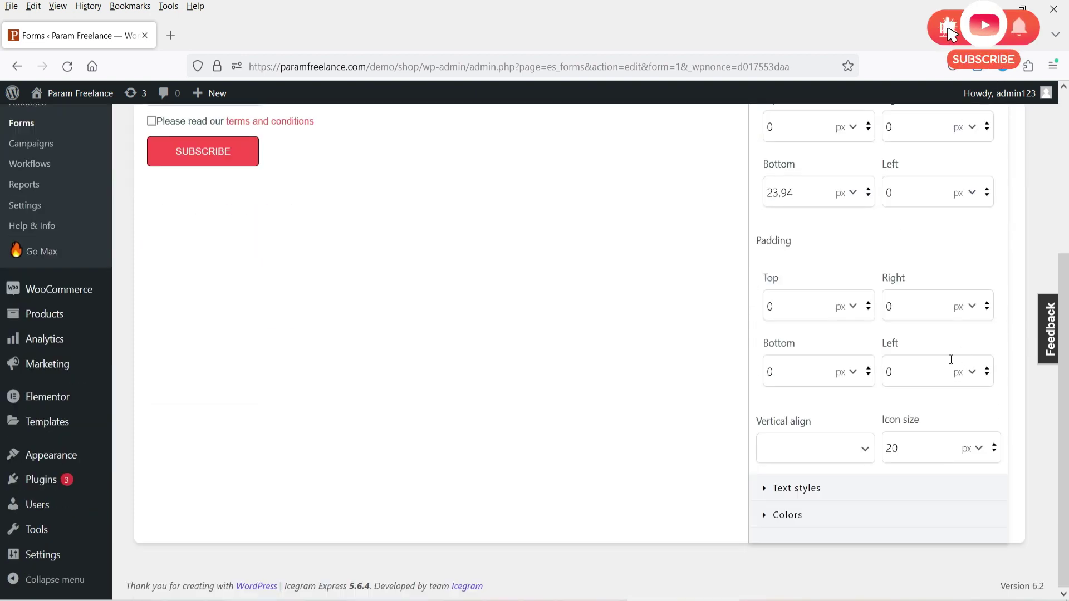
pyautogui.click(830, 488)
pyautogui.click(803, 514)
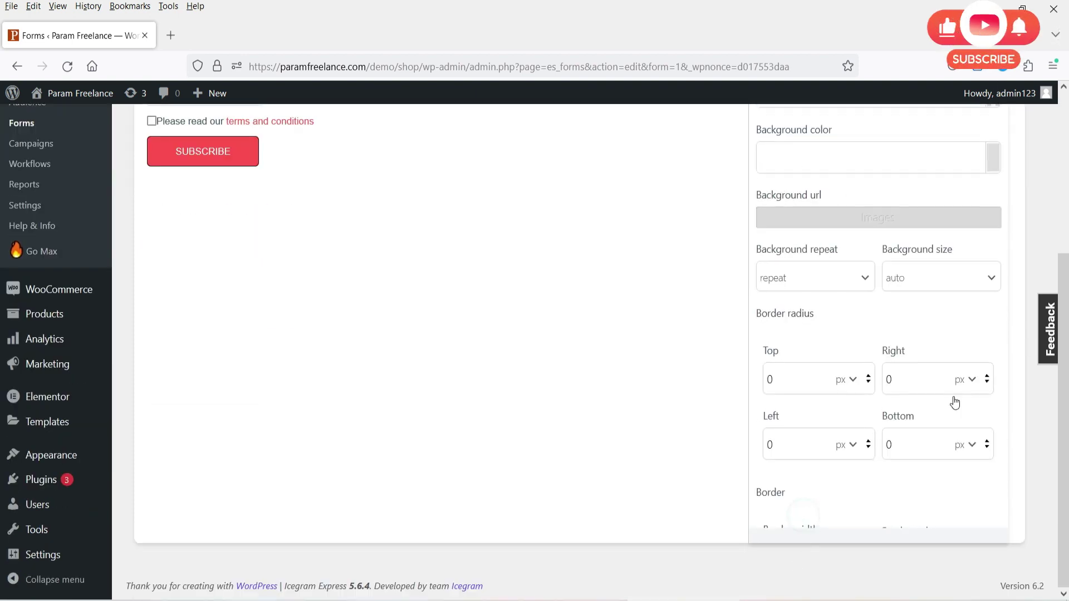
pyautogui.scroll(4, 1034, 440)
pyautogui.click(819, 276)
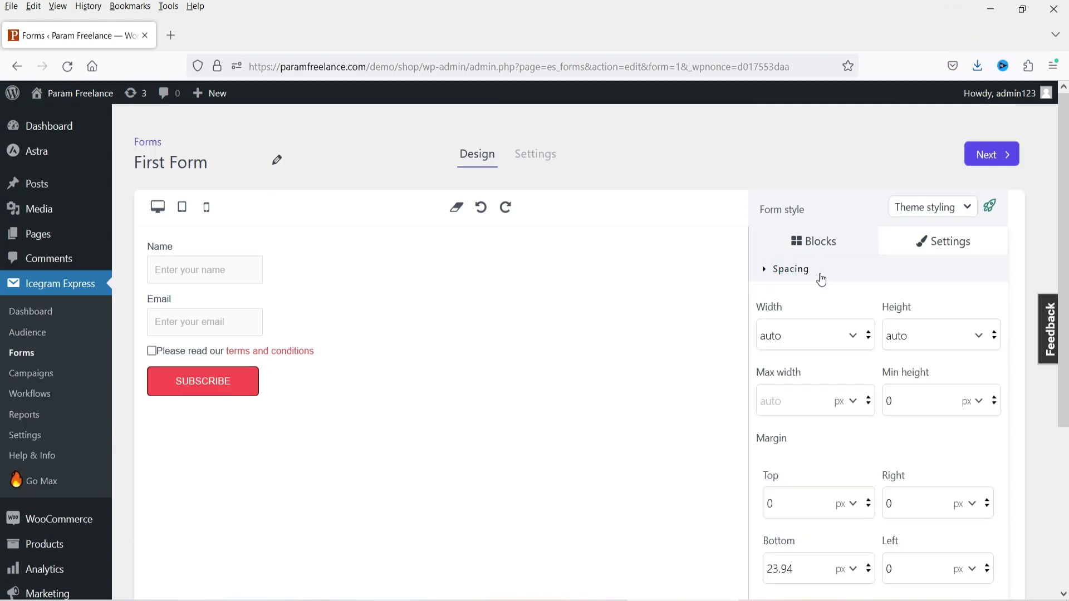
# - Browse the block list again, then move to the form's Settings step
pyautogui.click(816, 241)
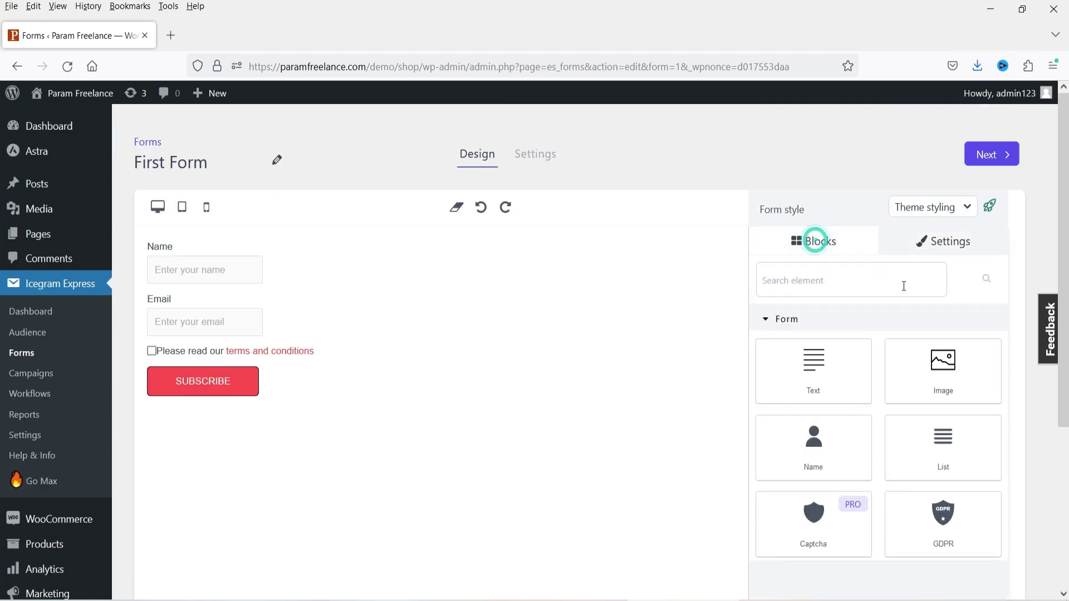
pyautogui.scroll(-3, 932, 333)
pyautogui.scroll(3, 873, 294)
pyautogui.click(530, 154)
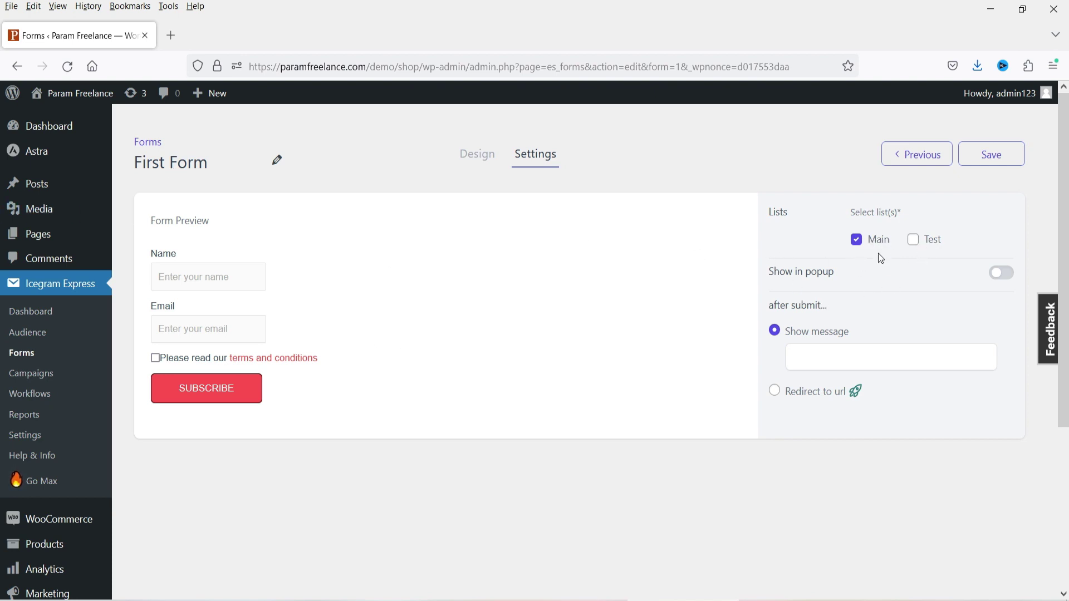
# - Enter a 'Thank you for subscribing' after-submit message, save the form, and copy its shortcode
pyautogui.click(819, 357)
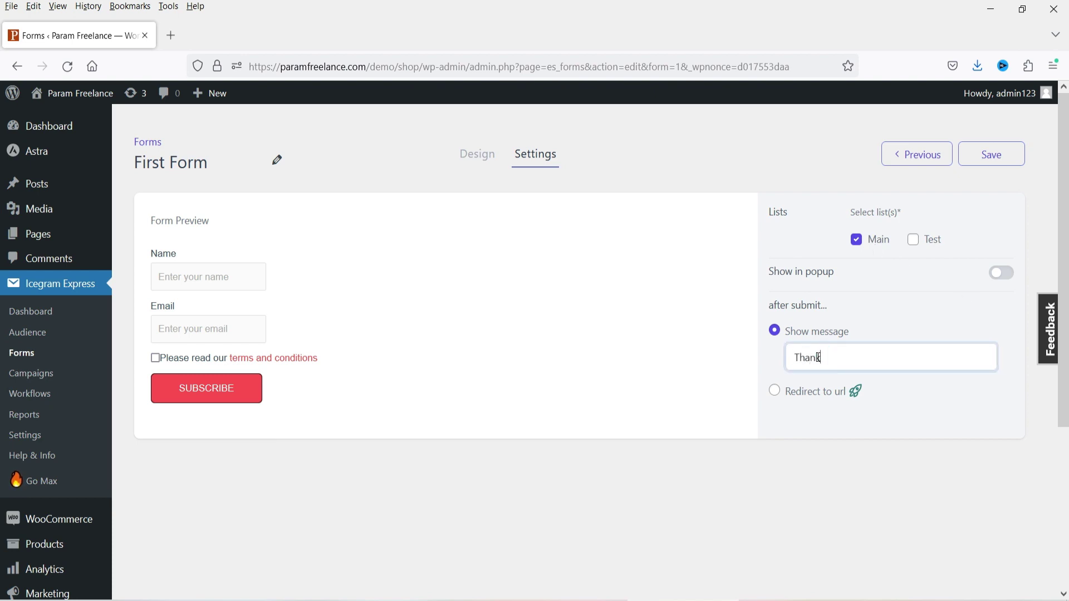
pyautogui.write('Thank you for subscribing.')
pyautogui.click(992, 155)
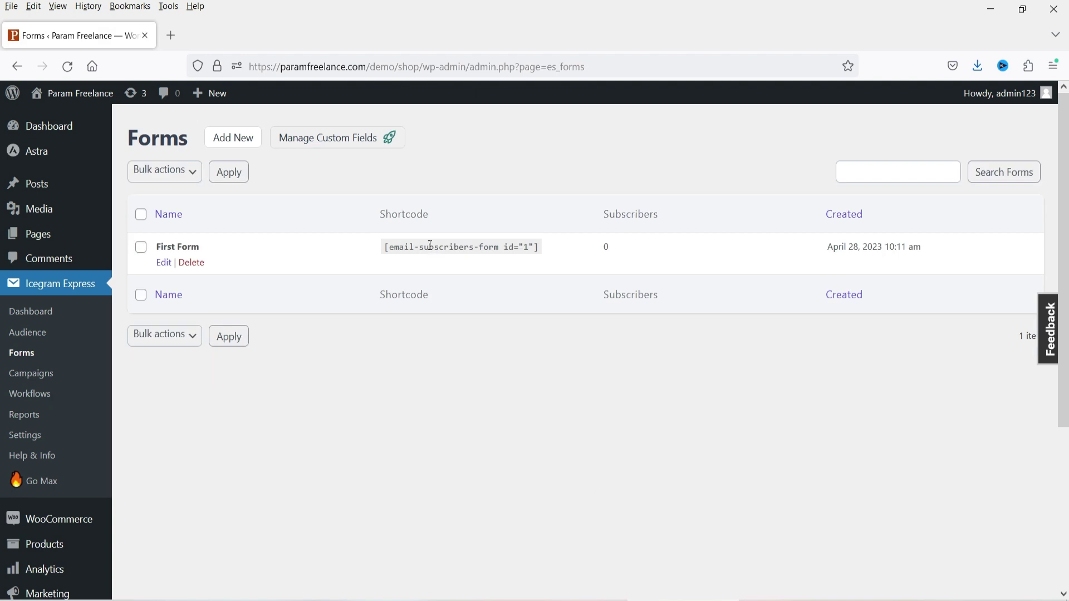
pyautogui.click(430, 245)
pyautogui.hotkey('ctrl', 'c')
pyautogui.click(430, 245)
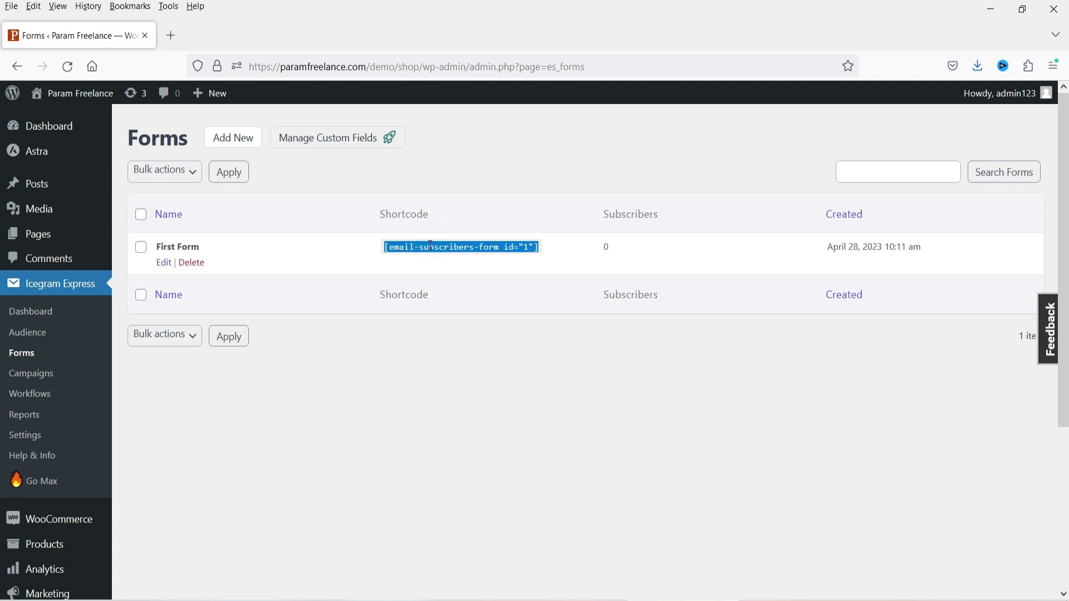
# - Open the Pages list in a new tab and launch Demo's Elementor editor in another tab
pyautogui.moveTo(53, 233)
pyautogui.middleClick(167, 244)
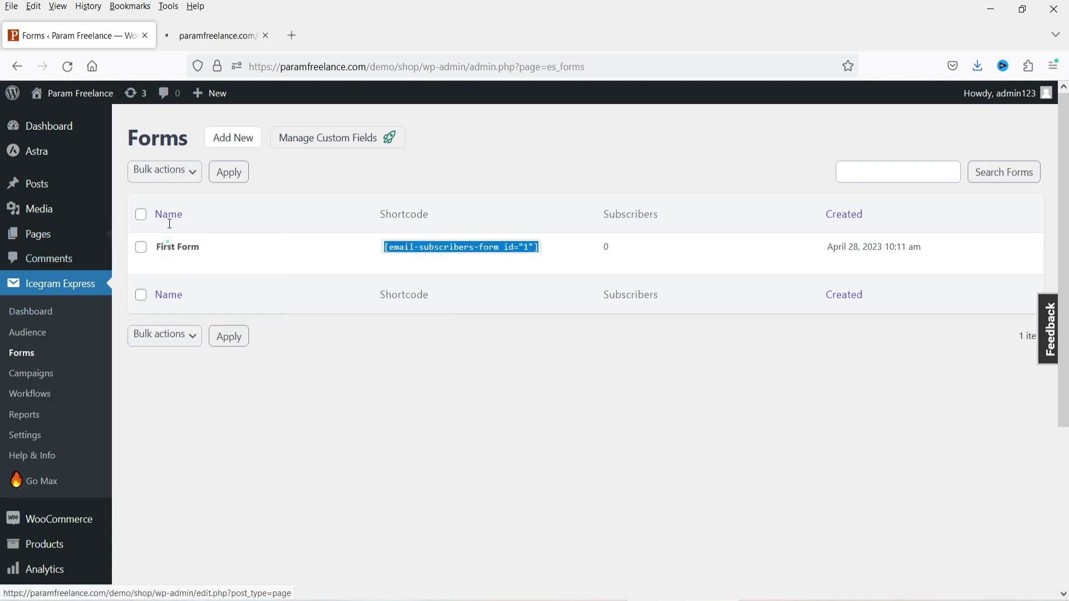
pyautogui.click(202, 40)
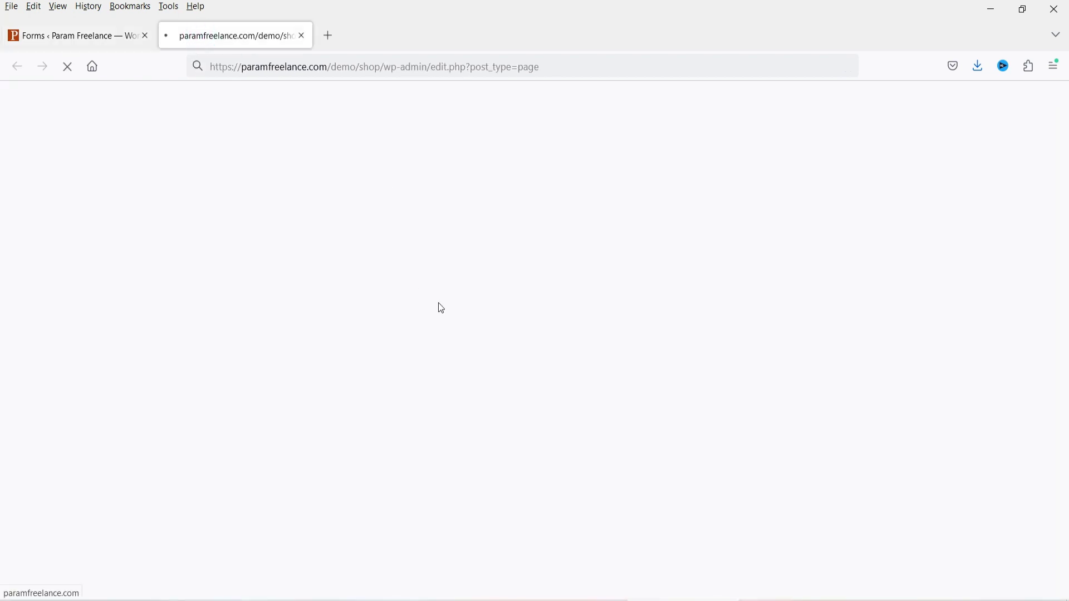
pyautogui.scroll(-3, 394, 310)
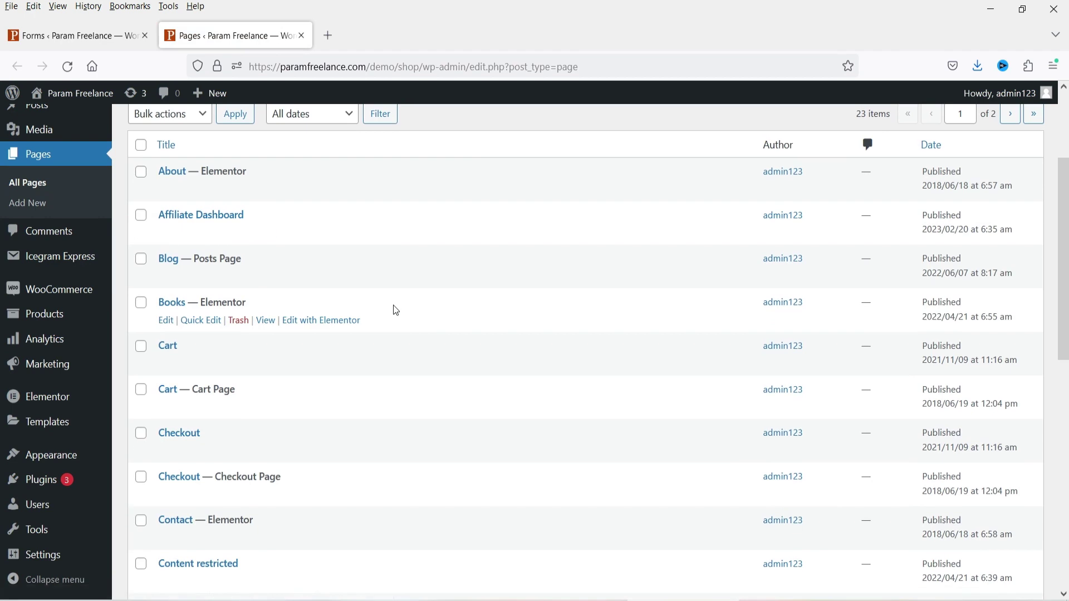
pyautogui.scroll(-5, 393, 306)
pyautogui.rightClick(329, 320)
pyautogui.click(350, 333)
pyautogui.click(387, 33)
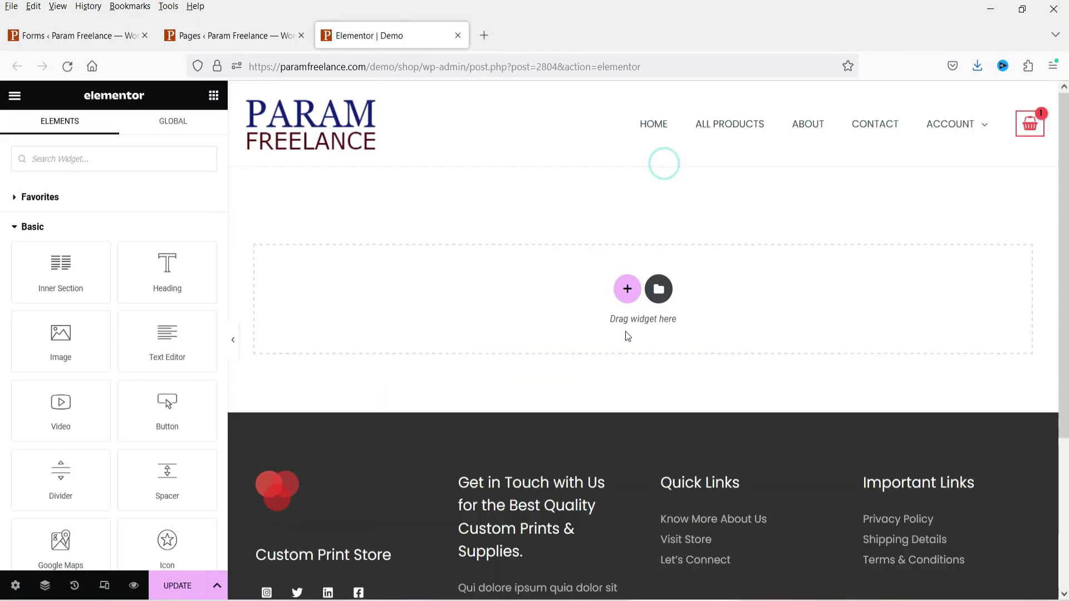
# - Add a one-column section with 60 px top and bottom padding
pyautogui.click(626, 290)
pyautogui.click(463, 326)
pyautogui.click(199, 136)
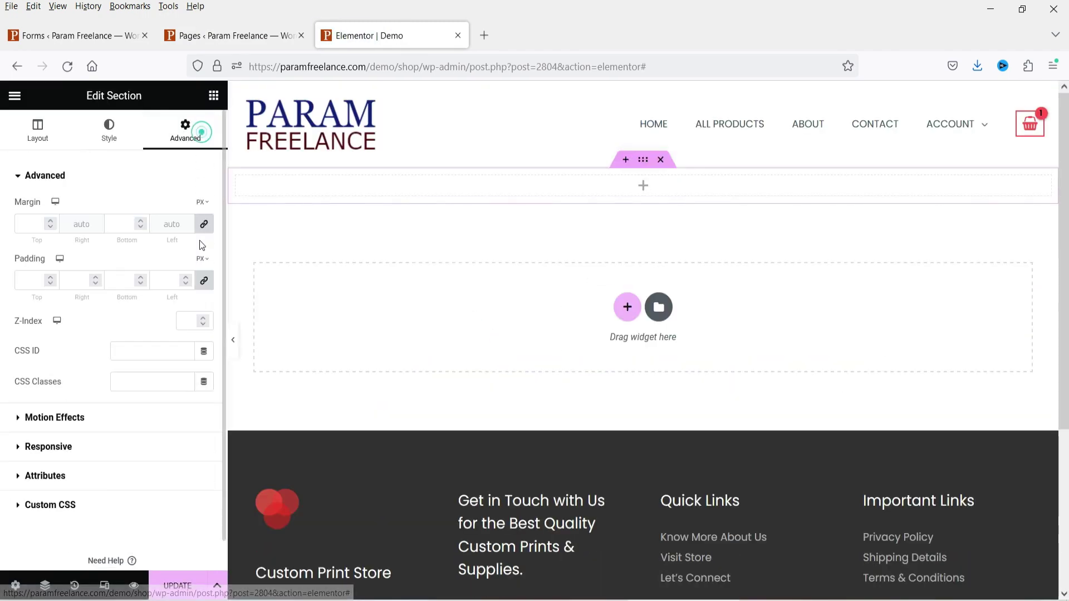
pyautogui.click(204, 280)
pyautogui.click(24, 278)
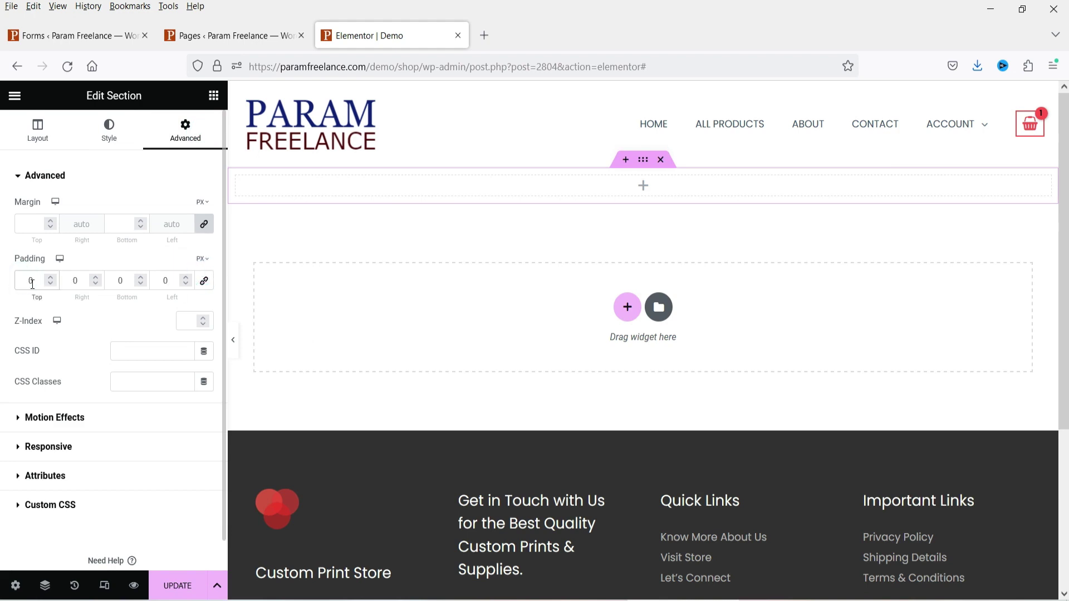
pyautogui.write('60')
pyautogui.click(118, 280)
pyautogui.write('60')
# - Insert a Shortcode widget, paste the form's shortcode into it, and update the page
pyautogui.click(486, 223)
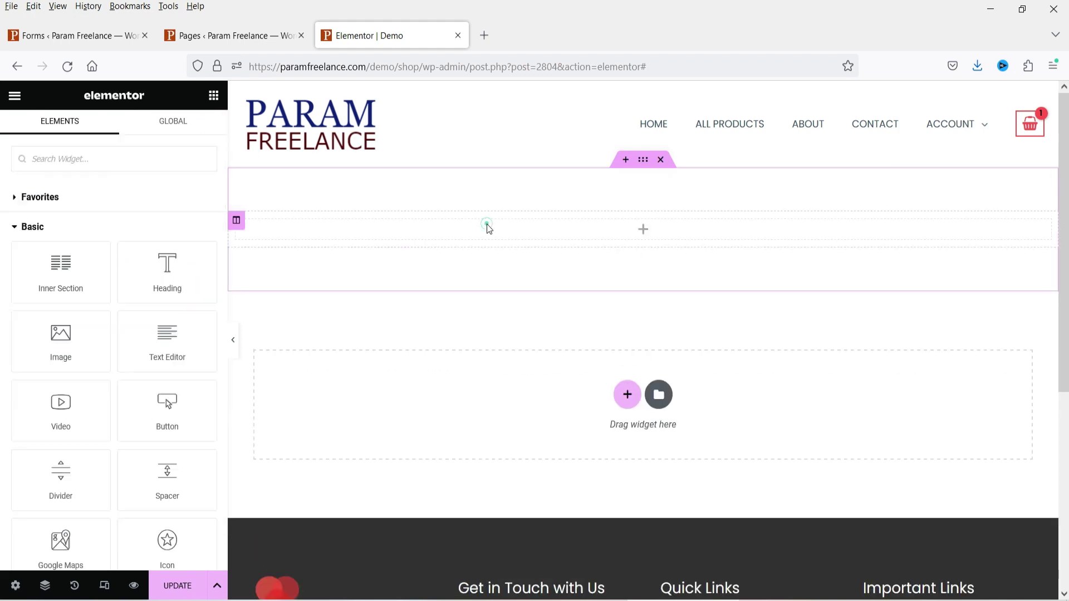
pyautogui.write('short')
pyautogui.moveTo(61, 212); pyautogui.dragTo(501, 230)
pyautogui.click(98, 261)
pyautogui.hotkey('ctrl', 'v')
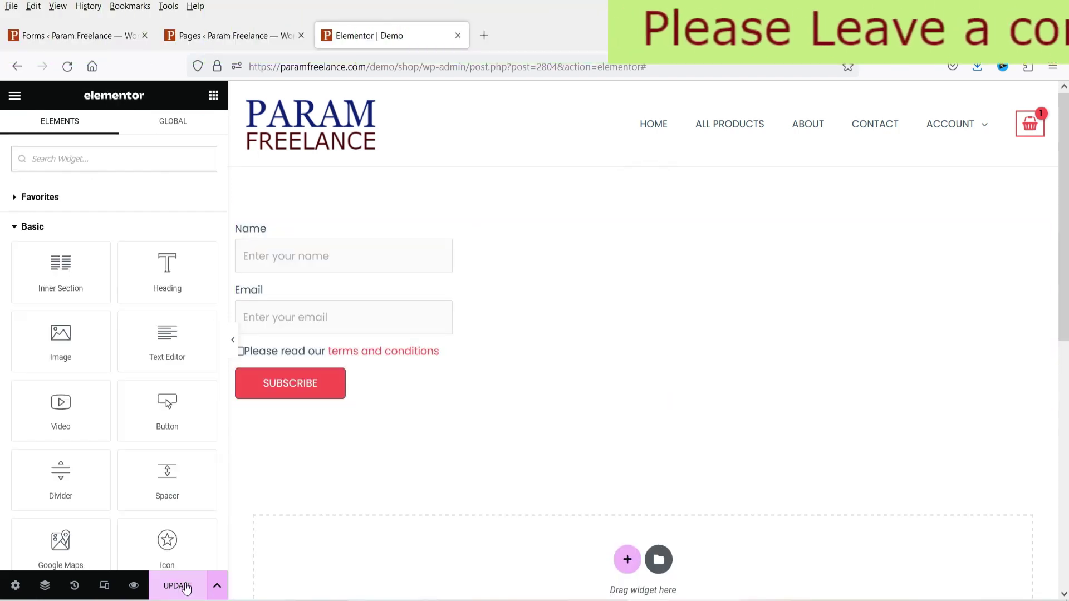
pyautogui.click(177, 586)
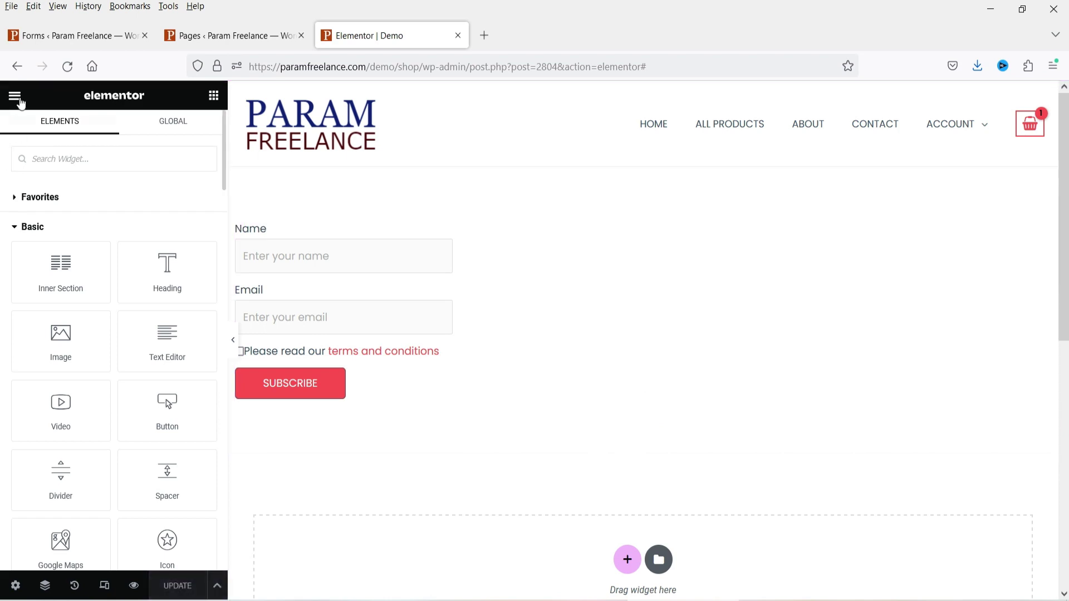
# - Open the live Demo page in a new tab from the editor menu
pyautogui.click(14, 95)
pyautogui.rightClick(69, 318)
pyautogui.click(114, 329)
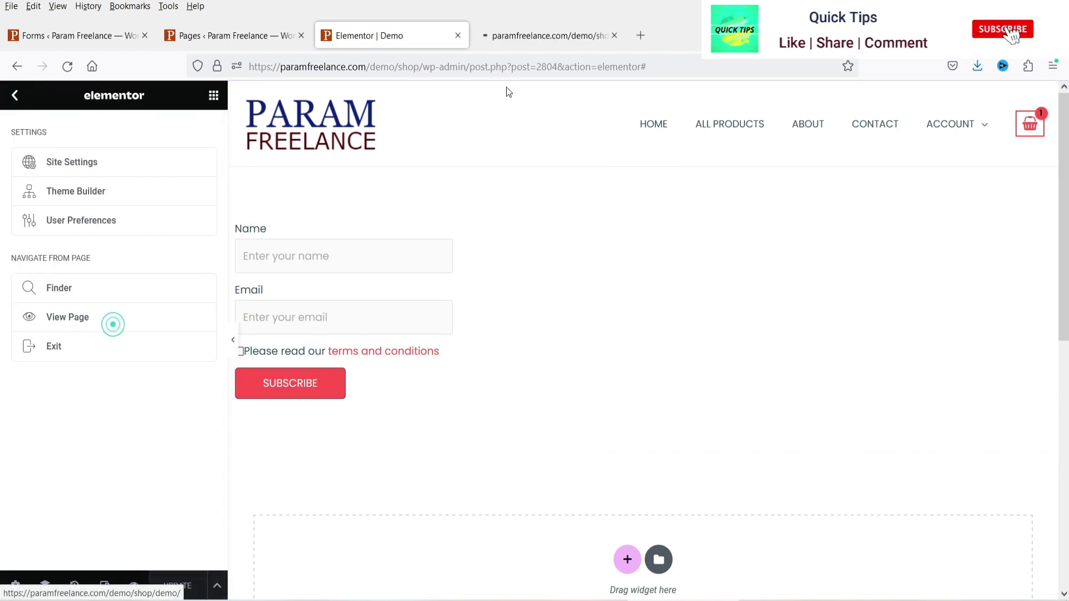
pyautogui.click(524, 35)
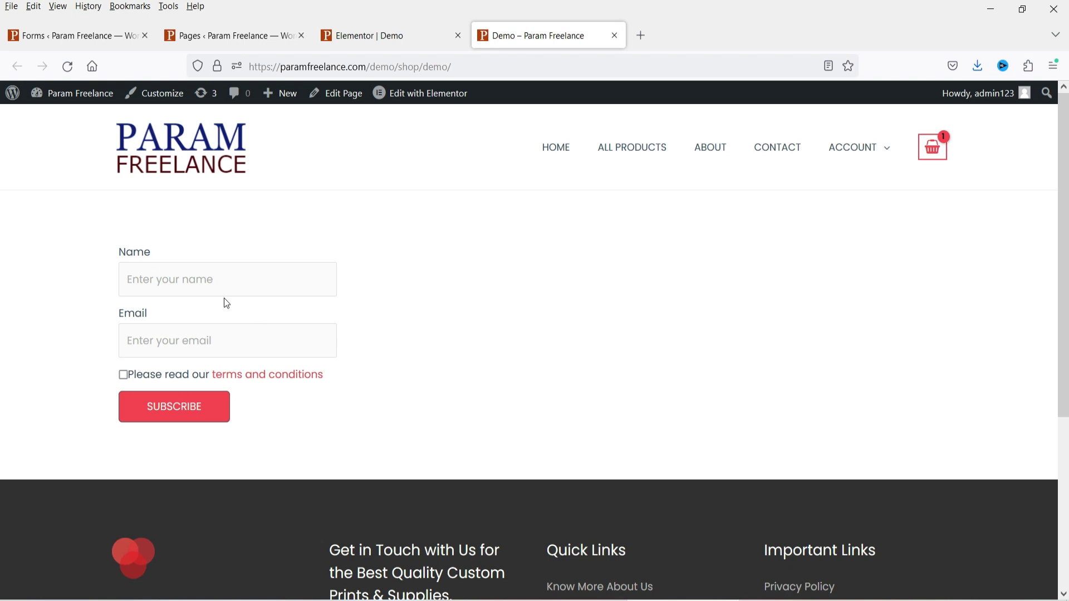
# - Submit a test sign-up with the subscriber's name and email, accepting the terms
pyautogui.click(218, 284)
pyautogui.write('Prashant')
pyautogui.click(201, 341)
pyautogui.click(124, 375)
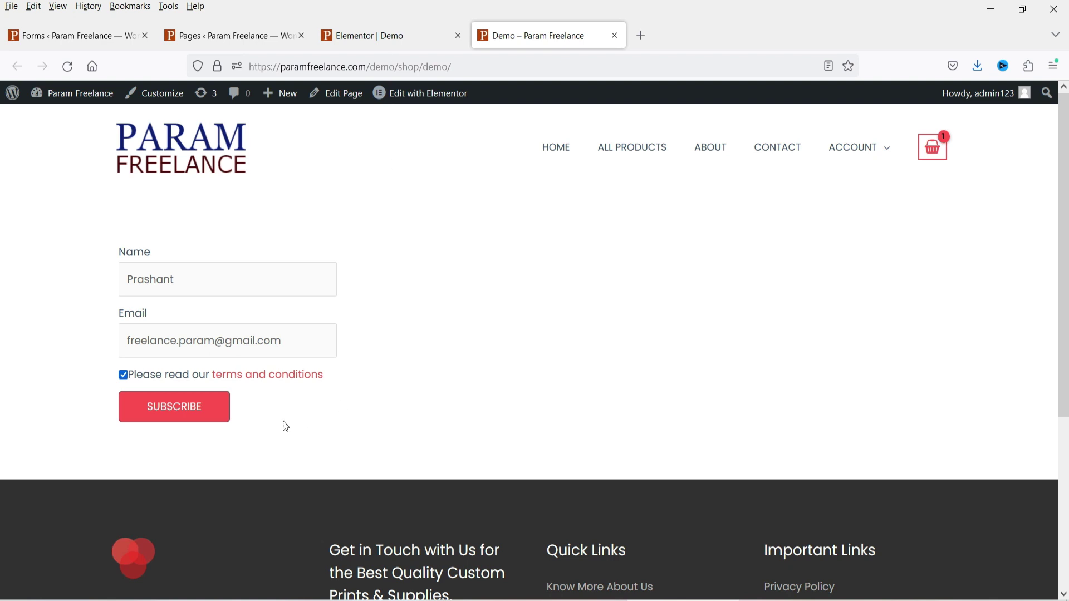
pyautogui.click(184, 407)
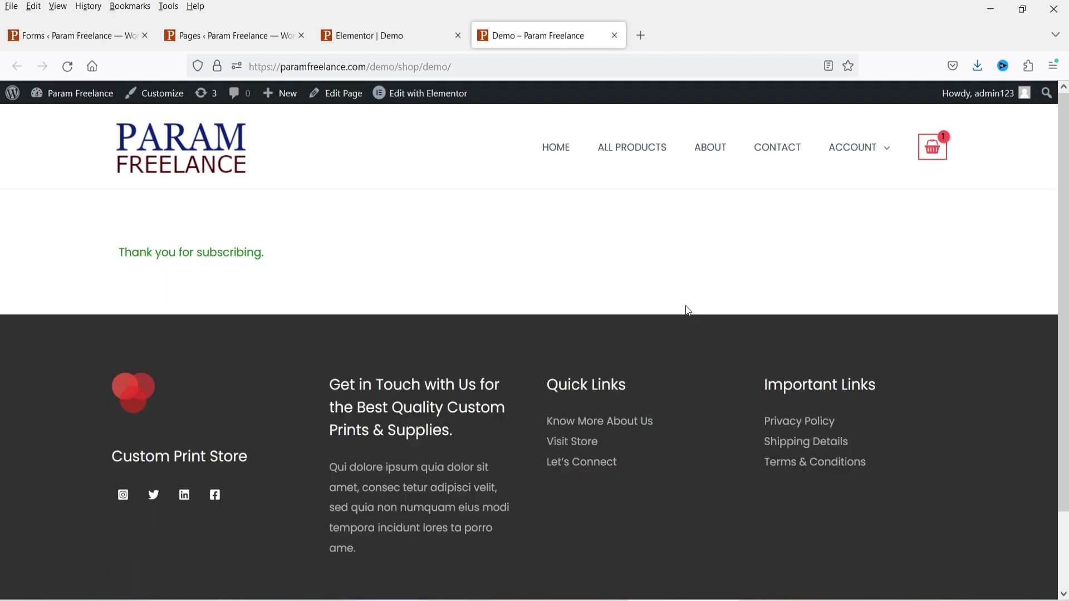
# - Highlight the 'Thank you for subscribing.' confirmation, then return to the WordPress Pages list
pyautogui.moveTo(121, 253); pyautogui.dragTo(279, 260)
pyautogui.click(279, 260)
pyautogui.click(232, 44)
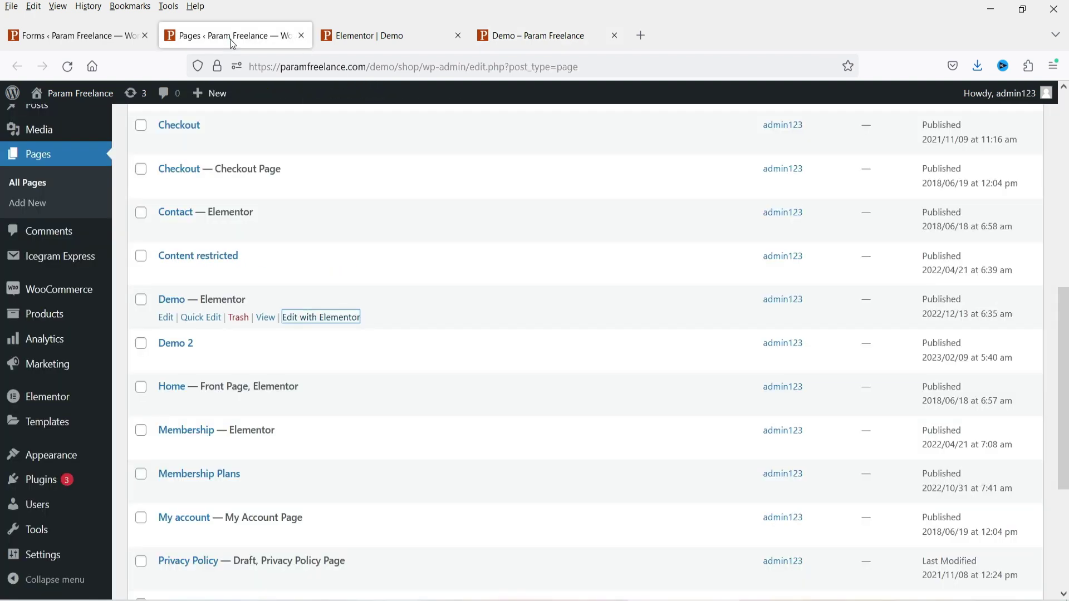
# - Open First Form in the form designer and select its terms-and-conditions consent block
pyautogui.click(49, 37)
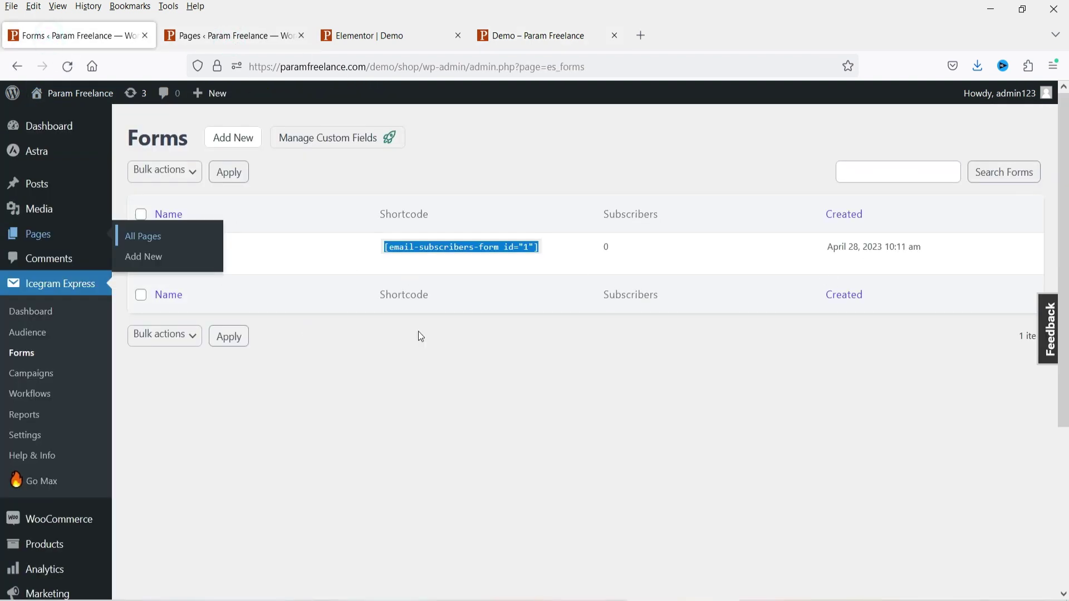
pyautogui.click(470, 394)
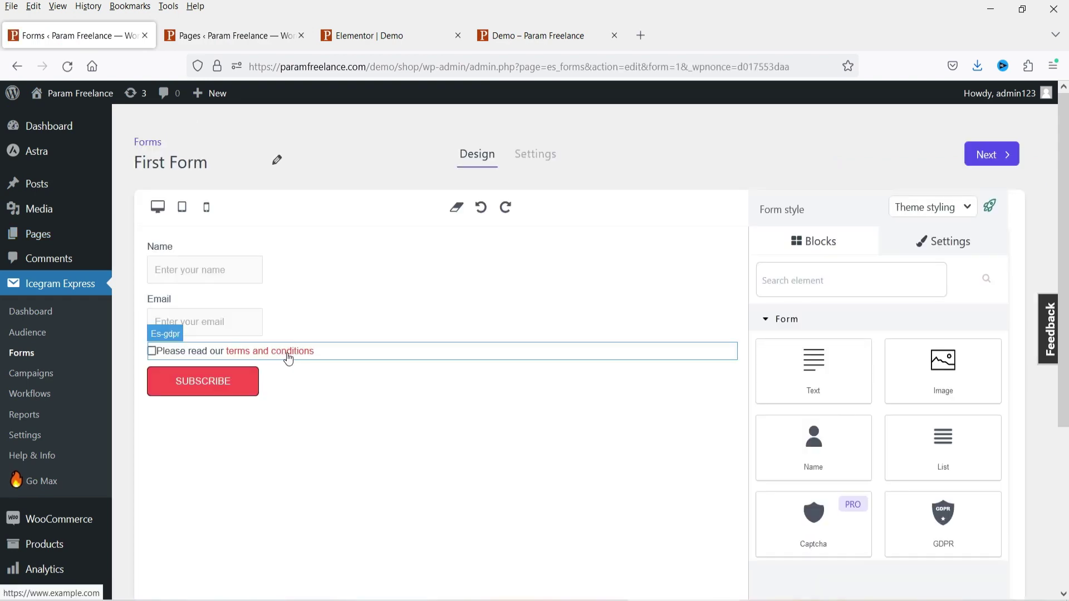
pyautogui.click(289, 357)
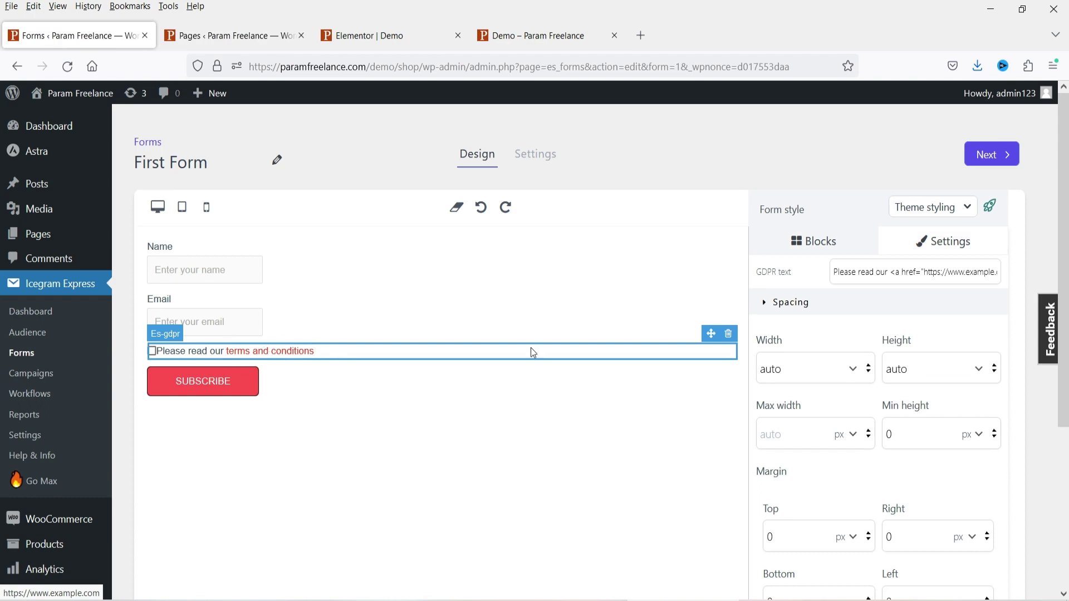
# - Review the GDPR consent text and link and the whole form's settings, then go to Audience
pyautogui.scroll(-7, 948, 305)
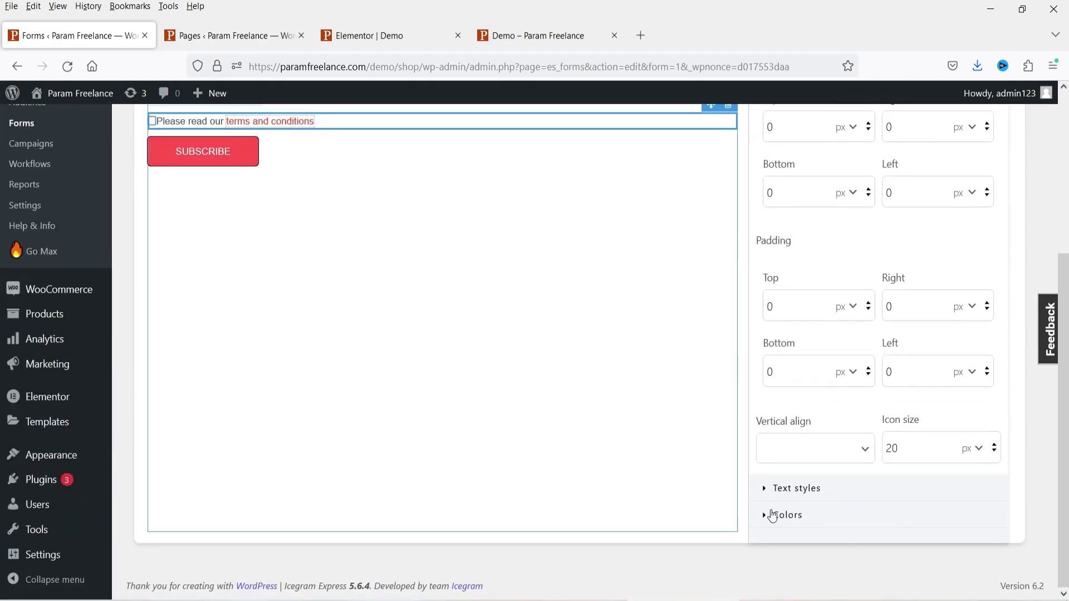
pyautogui.scroll(7, 922, 300)
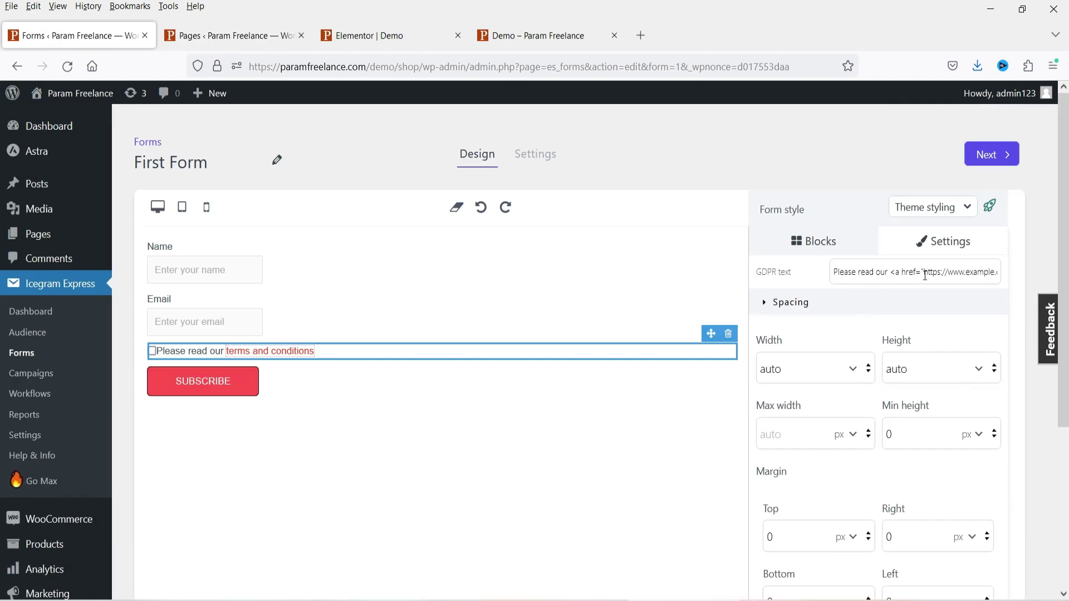
pyautogui.moveTo(922, 274); pyautogui.dragTo(959, 275)
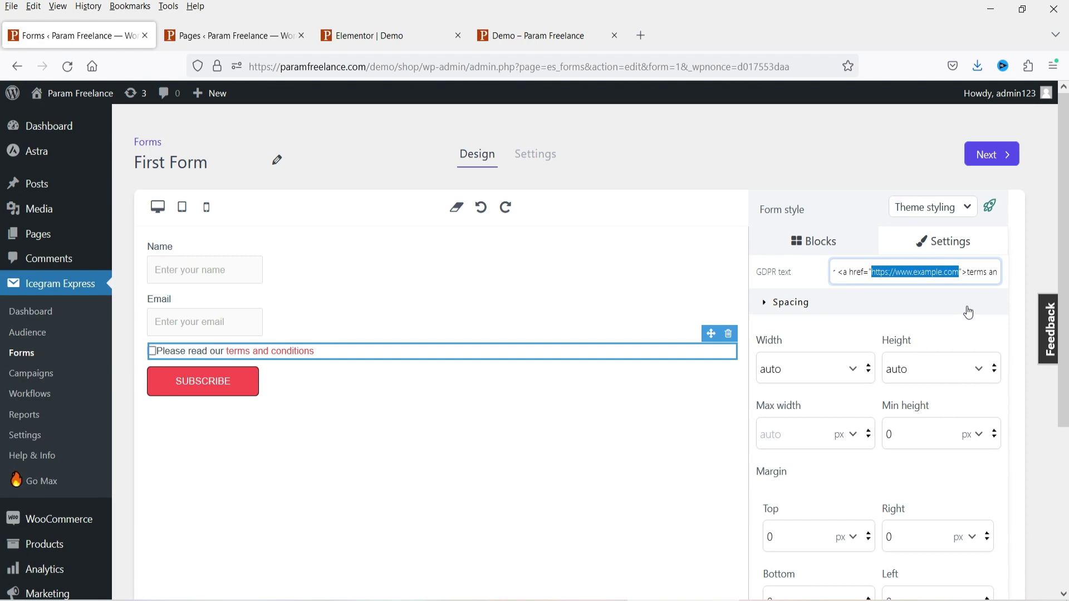
pyautogui.click(430, 510)
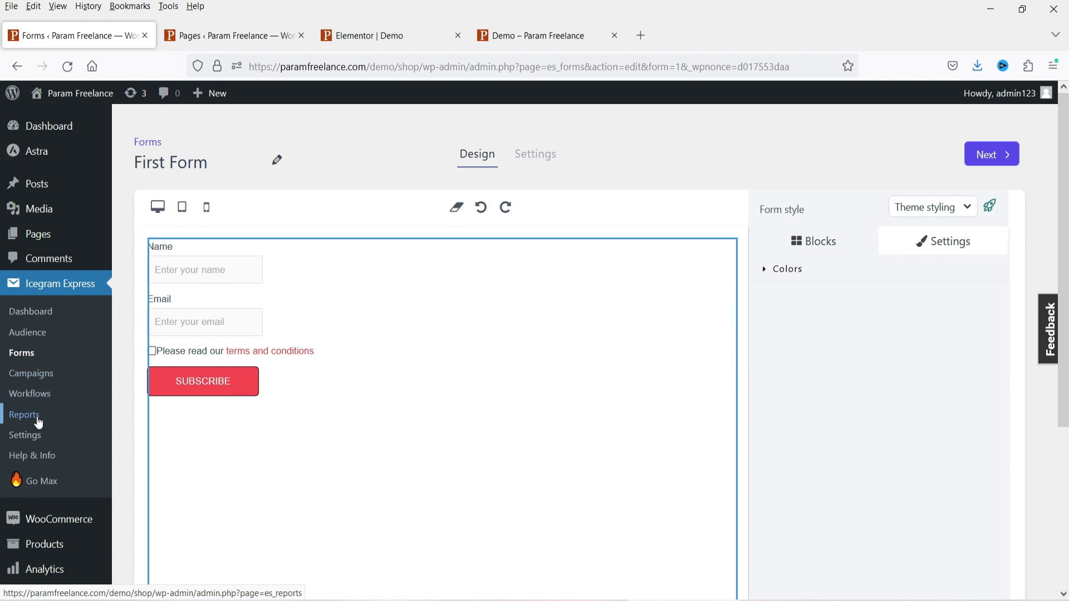
pyautogui.click(29, 333)
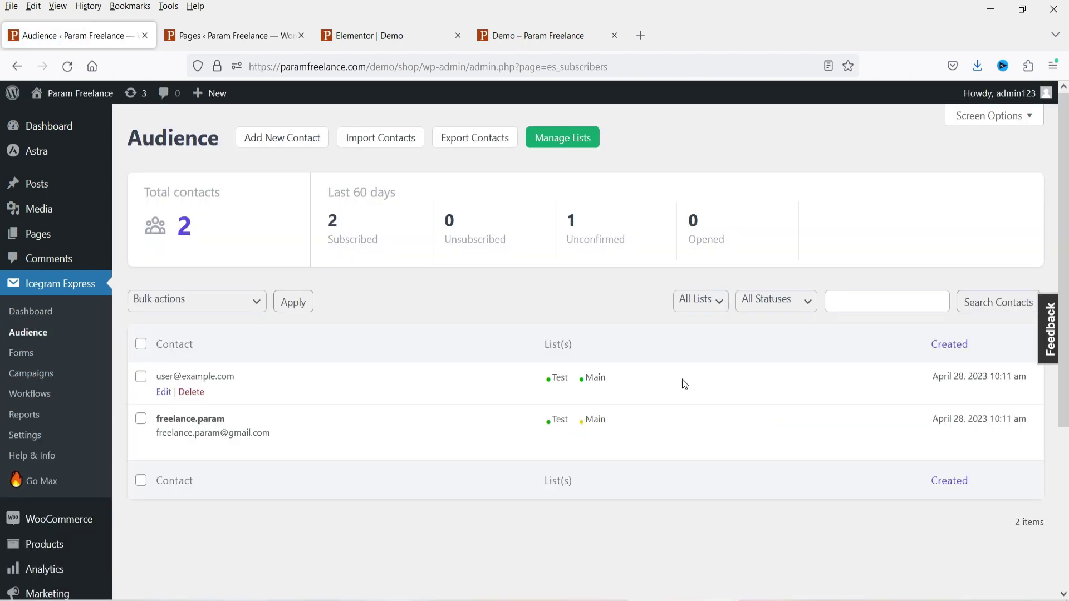
# - Look over a contact's e-mail entry on the Audience contacts page
pyautogui.moveTo(176, 428)
pyautogui.moveTo(176, 429); pyautogui.dragTo(273, 434)
pyautogui.click(272, 433)
# - Confirm First Form adds subscribers to the Main list, then open Manage Lists from Audience
pyautogui.moveTo(600, 439)
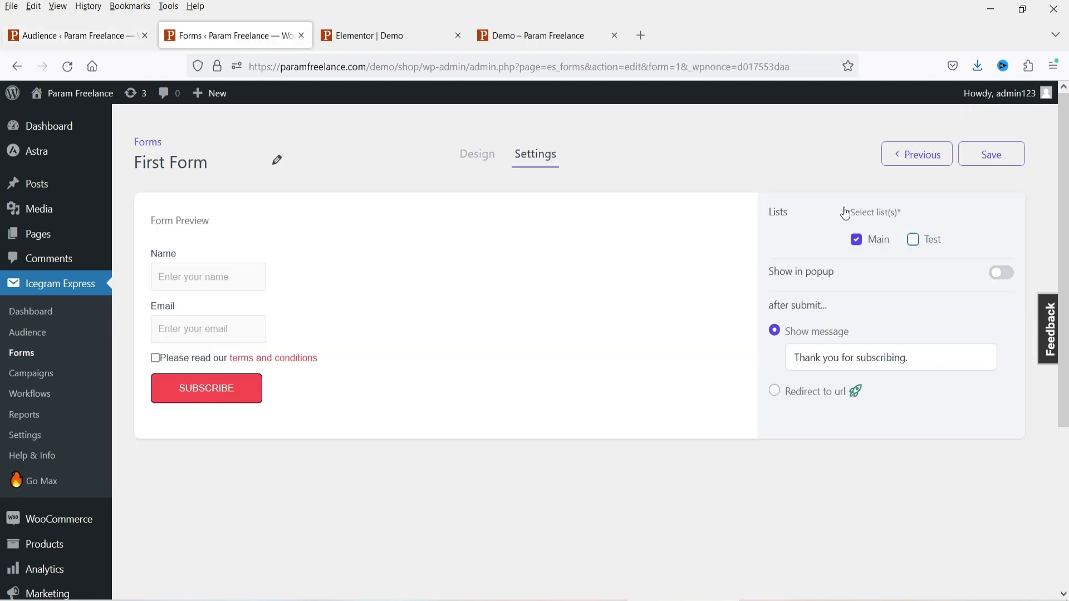
pyautogui.moveTo(842, 209); pyautogui.dragTo(904, 213)
pyautogui.click(56, 36)
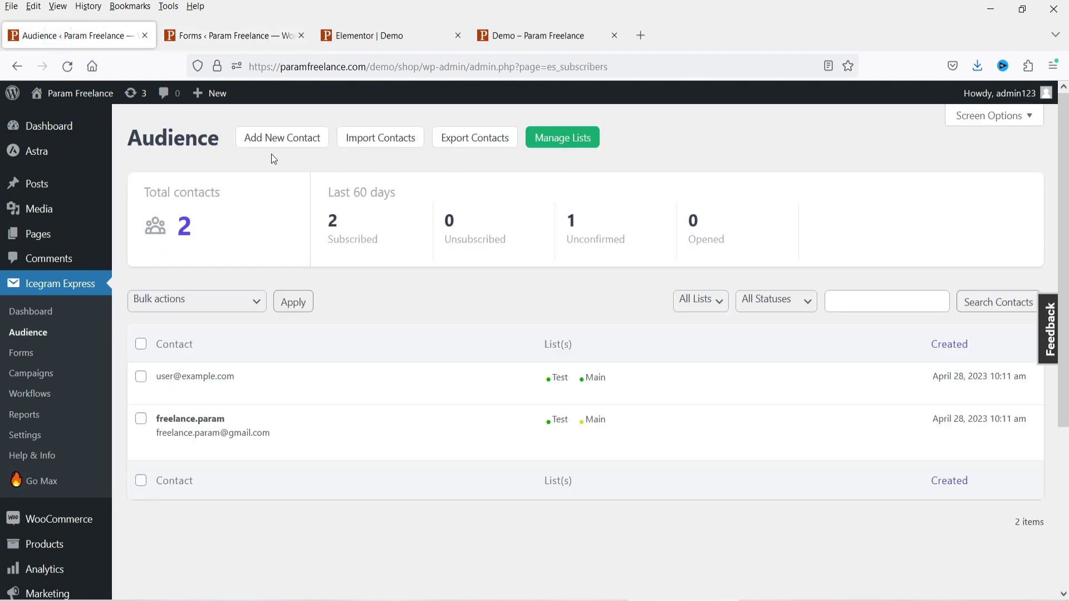
pyautogui.click(579, 144)
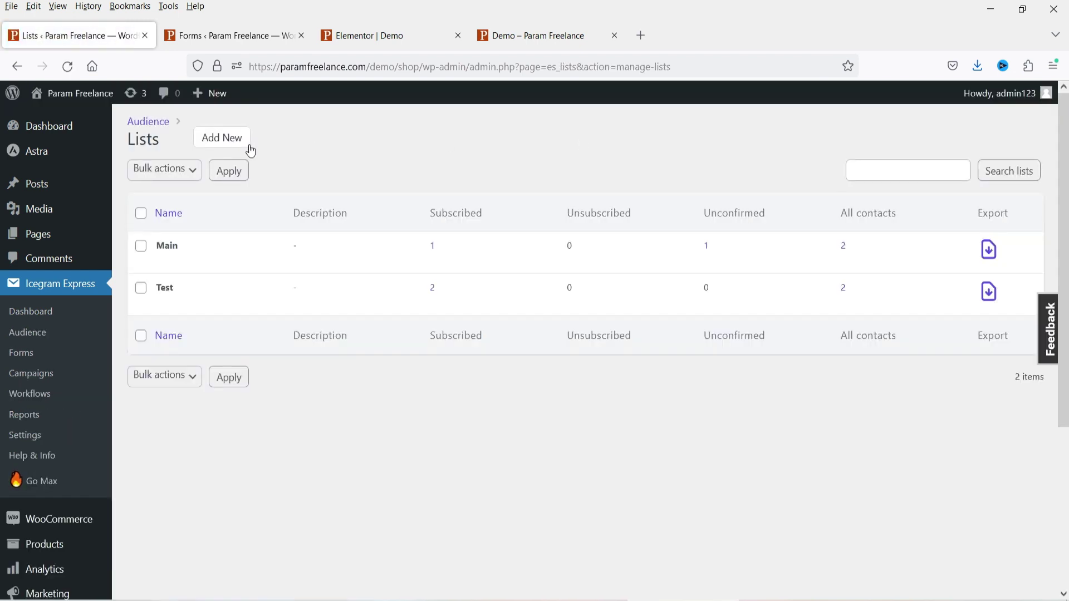
# - Create a list named 'WooCommerce' described as 'WooCommerce subscribers', then return to Audience
pyautogui.click(239, 142)
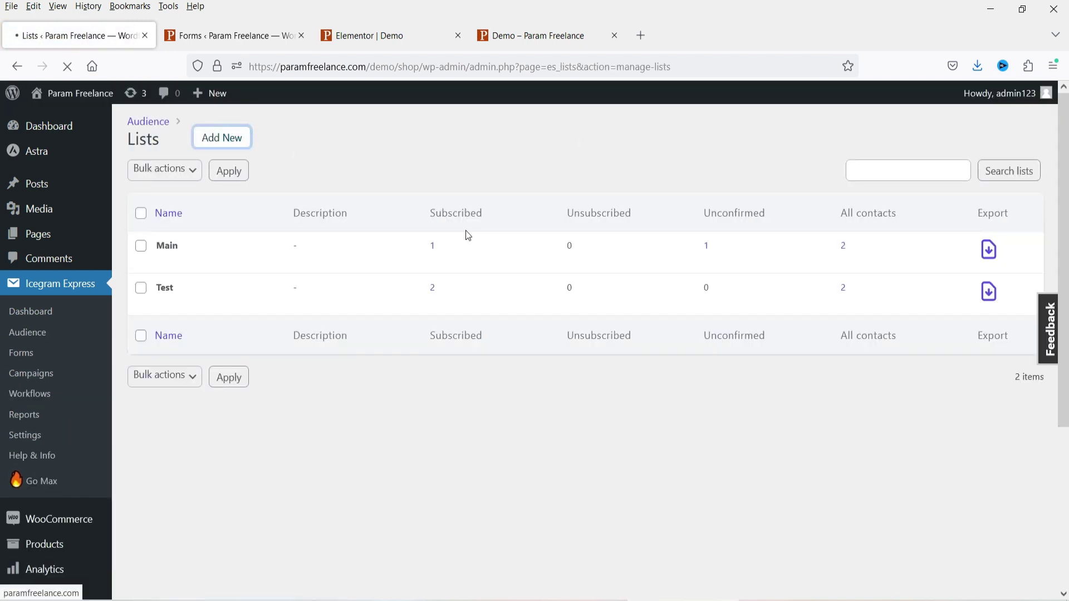
pyautogui.click(425, 227)
pyautogui.write('WooComm')
pyautogui.press('BackSpace')
pyautogui.press('BackSpace')
pyautogui.press('BackSpace')
pyautogui.write('ommerce')
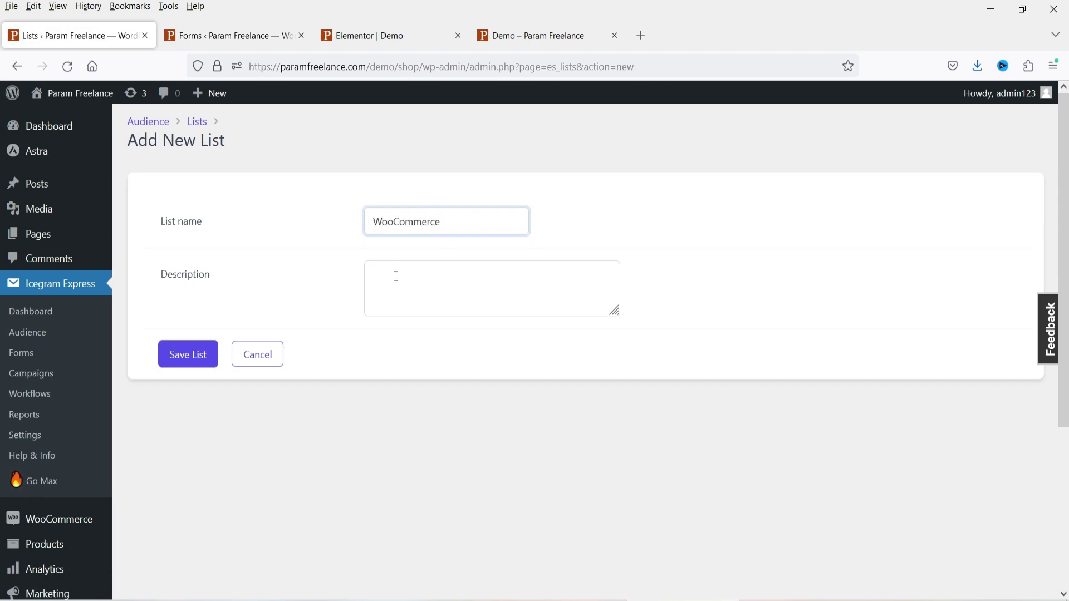
pyautogui.click(394, 275)
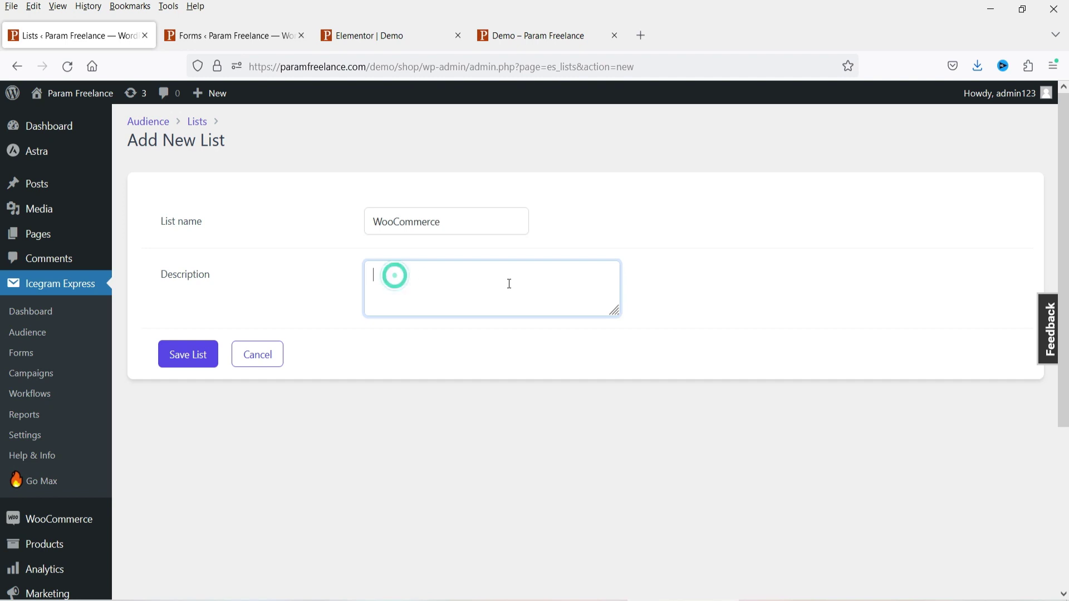
pyautogui.write('WooCommerce subscribers')
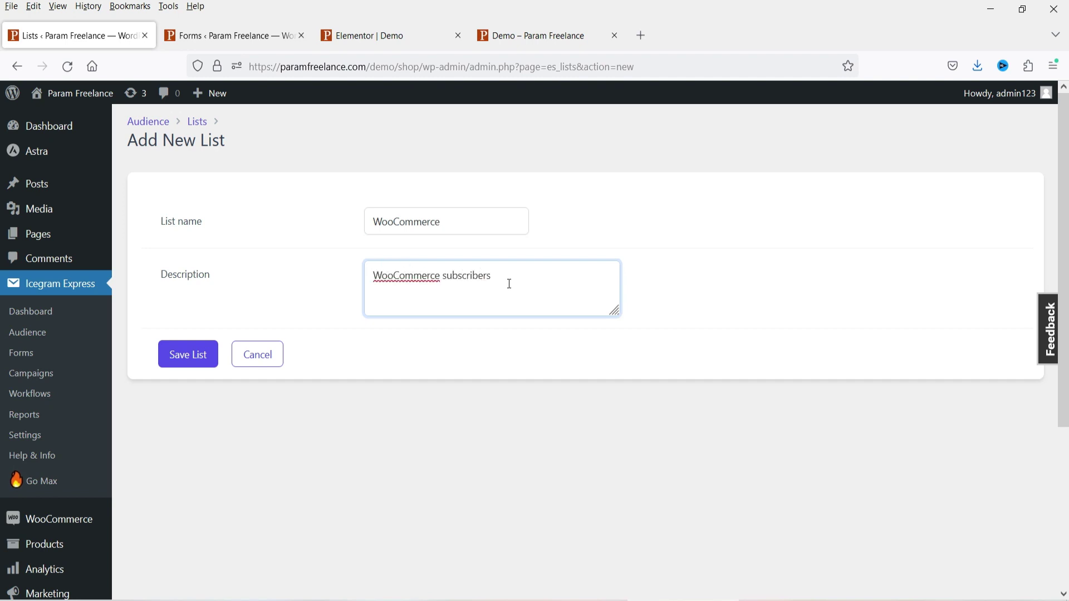
pyautogui.press('Tab')
pyautogui.press('Return')
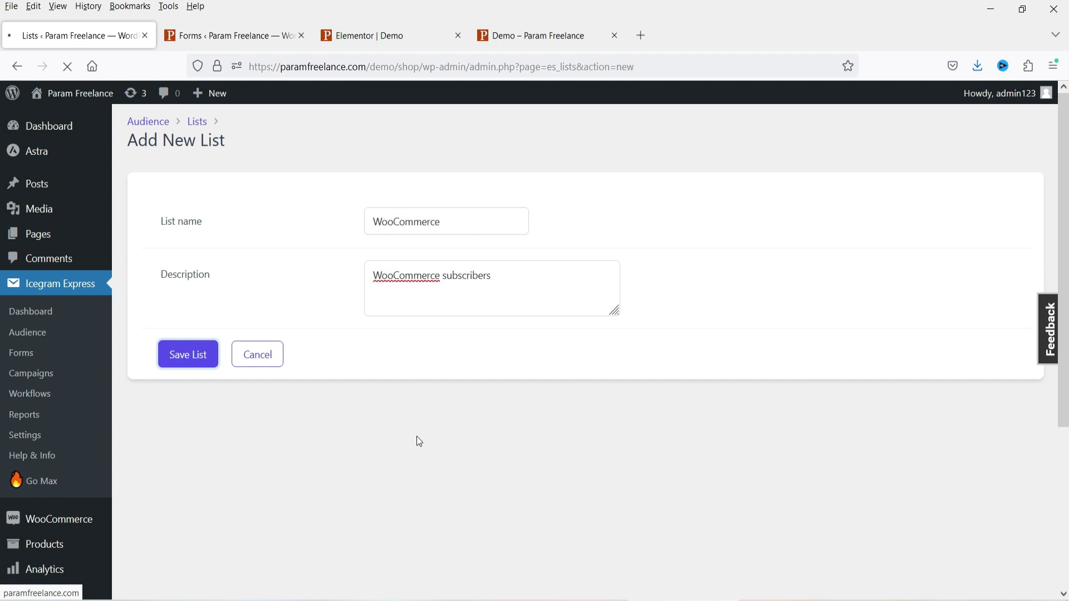
pyautogui.click(49, 337)
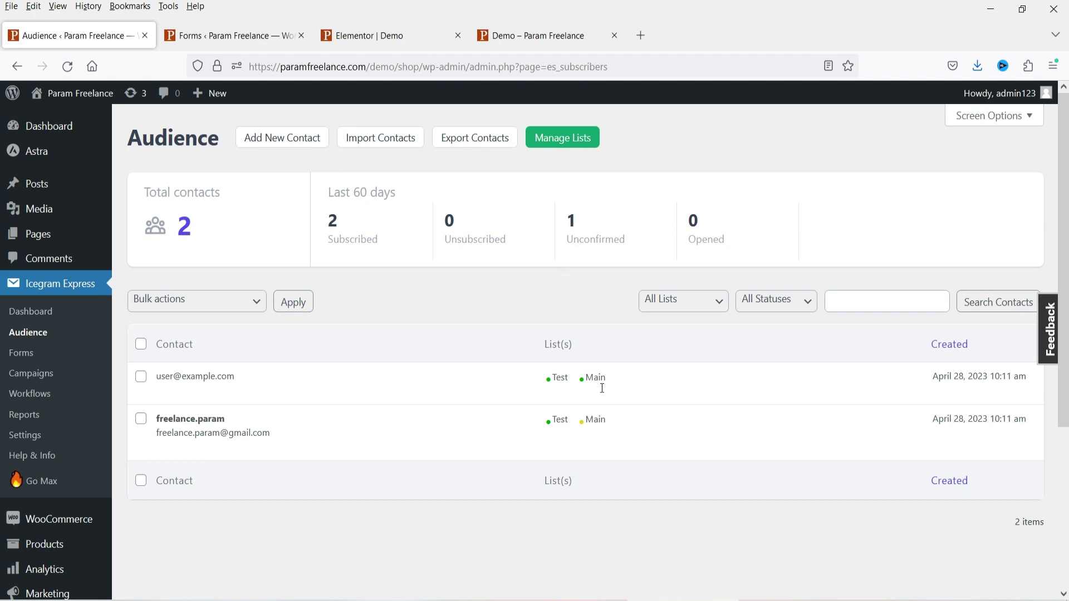
# - Edit the second contact to Subscribed on Main and Unsubscribed on Test, and save the changes
pyautogui.click(165, 450)
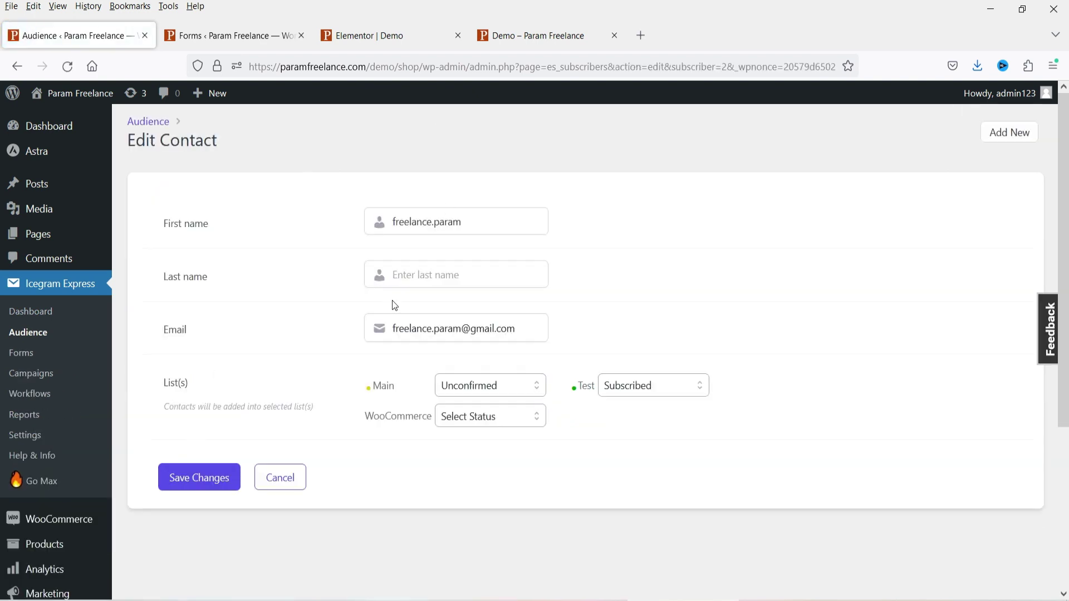
pyautogui.click(473, 390)
pyautogui.click(502, 433)
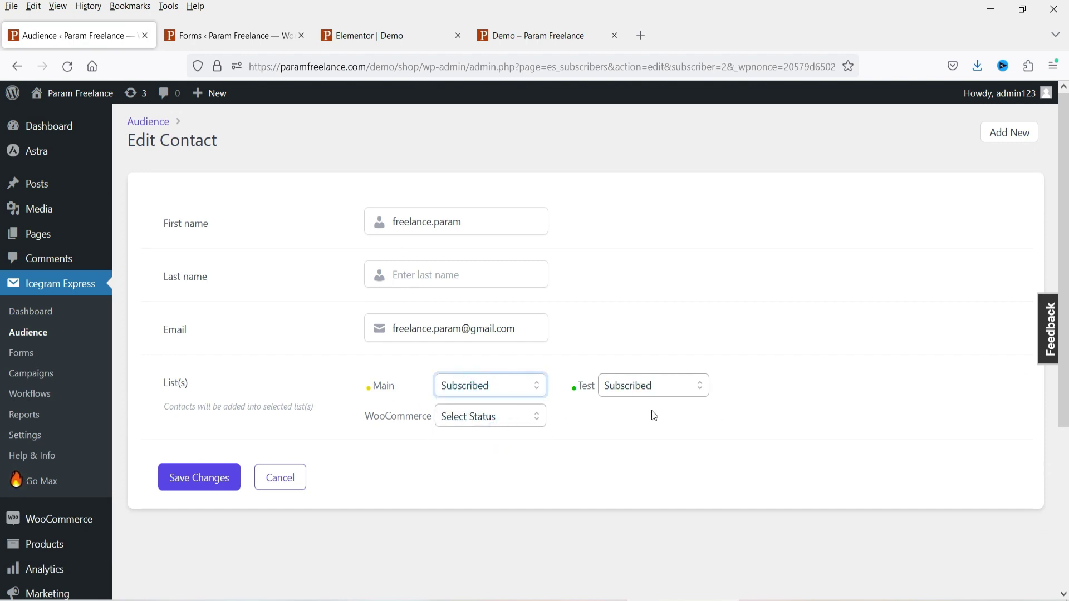
pyautogui.click(645, 388)
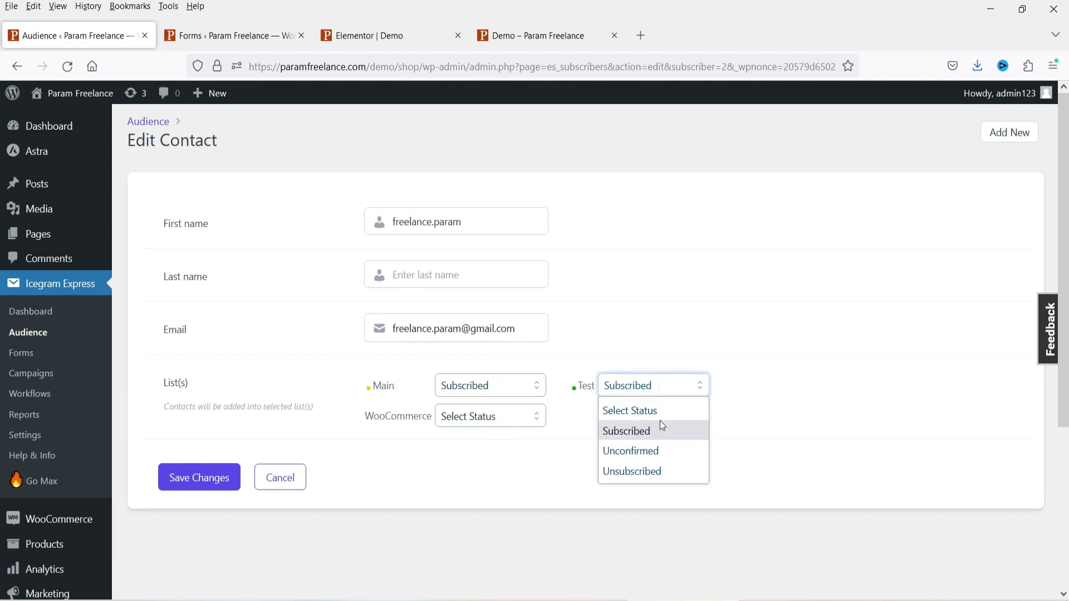
pyautogui.click(671, 467)
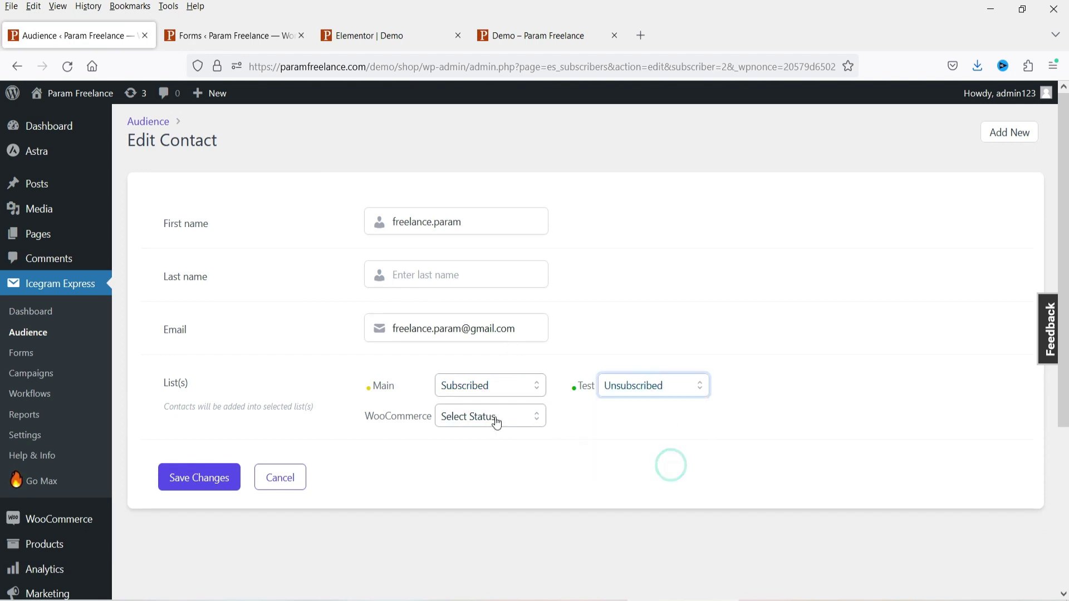
pyautogui.click(192, 492)
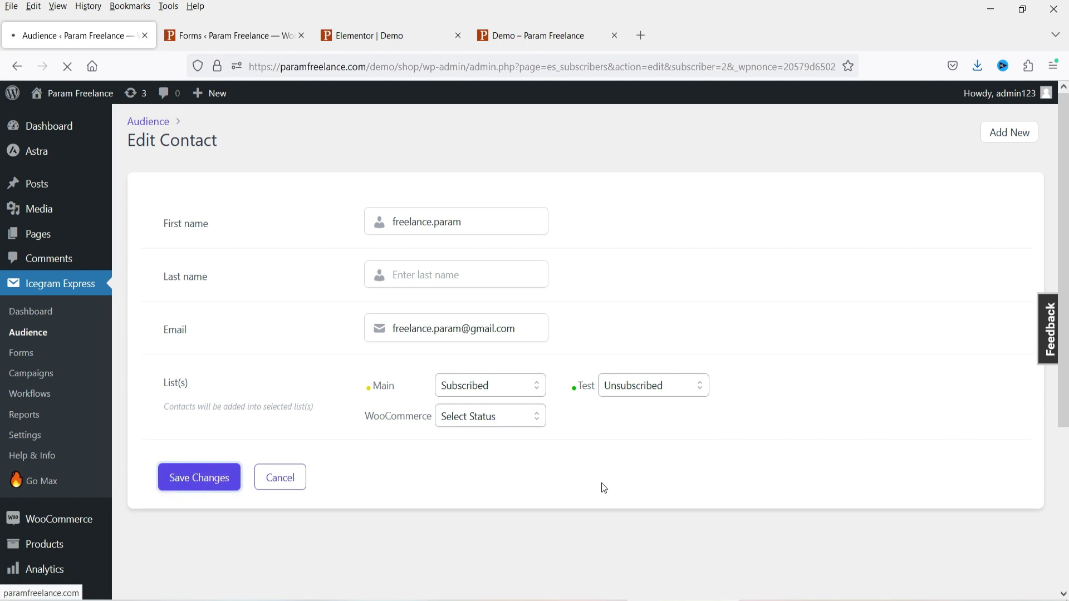
pyautogui.click(30, 394)
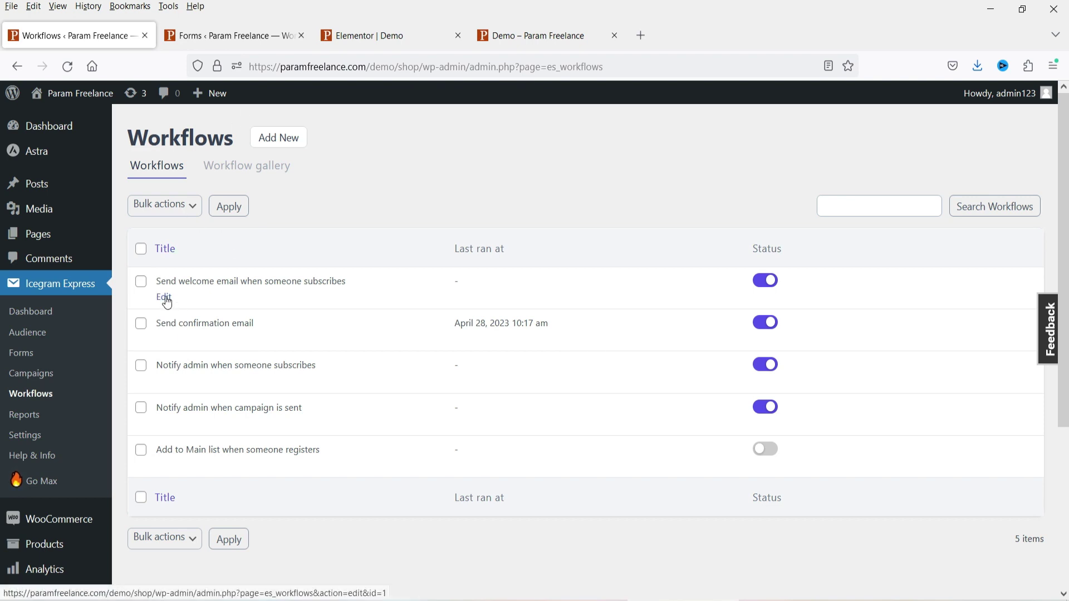
# - Browse the 'Send welcome email when someone subscribes' trigger options, keeping User Subscribed as its trigger
pyautogui.click(164, 298)
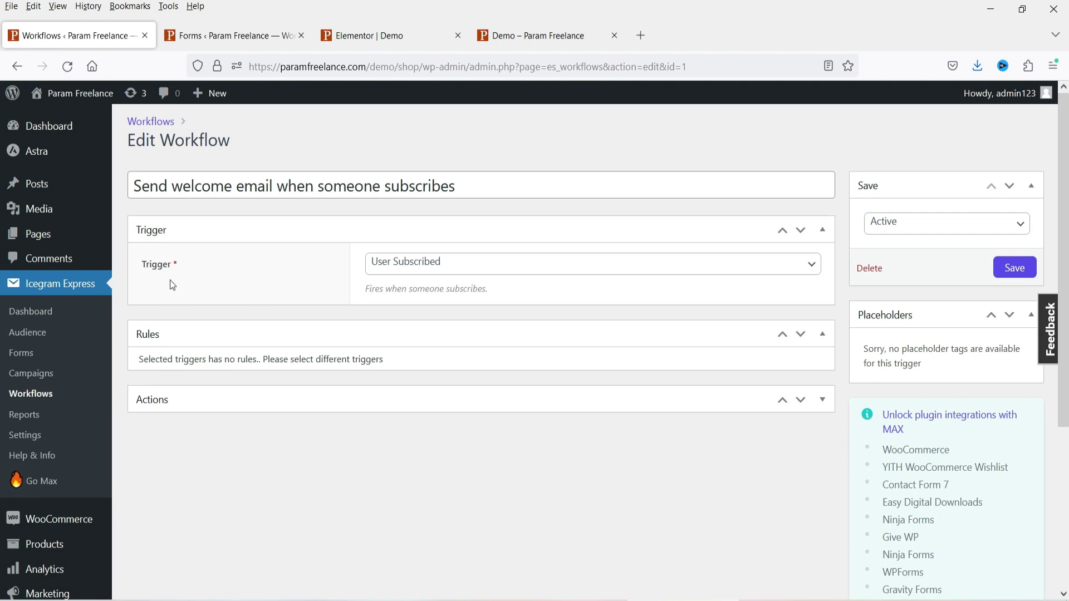
pyautogui.click(472, 270)
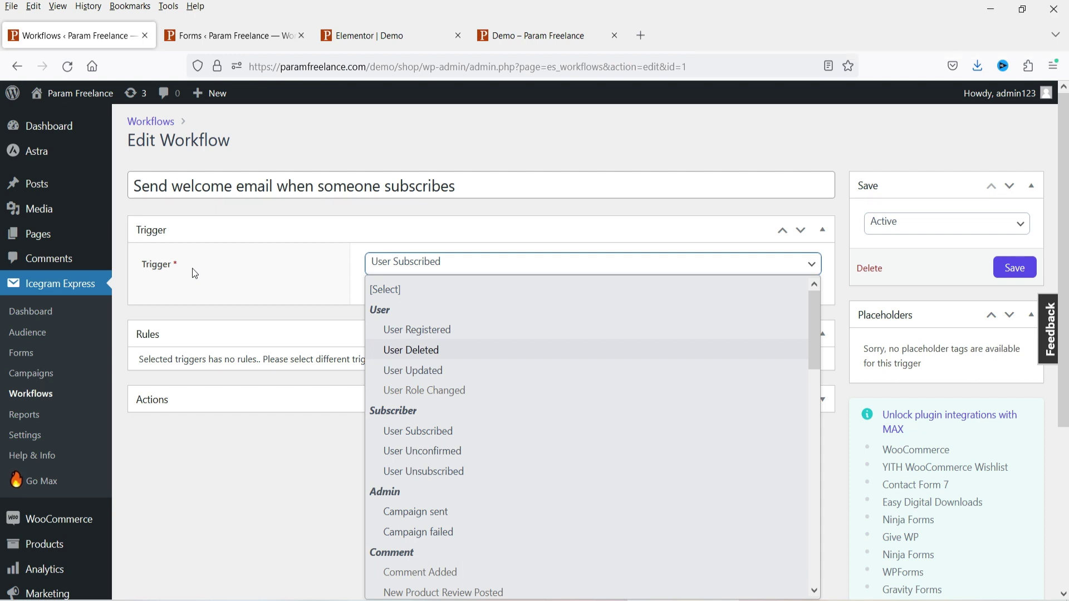
pyautogui.click(419, 430)
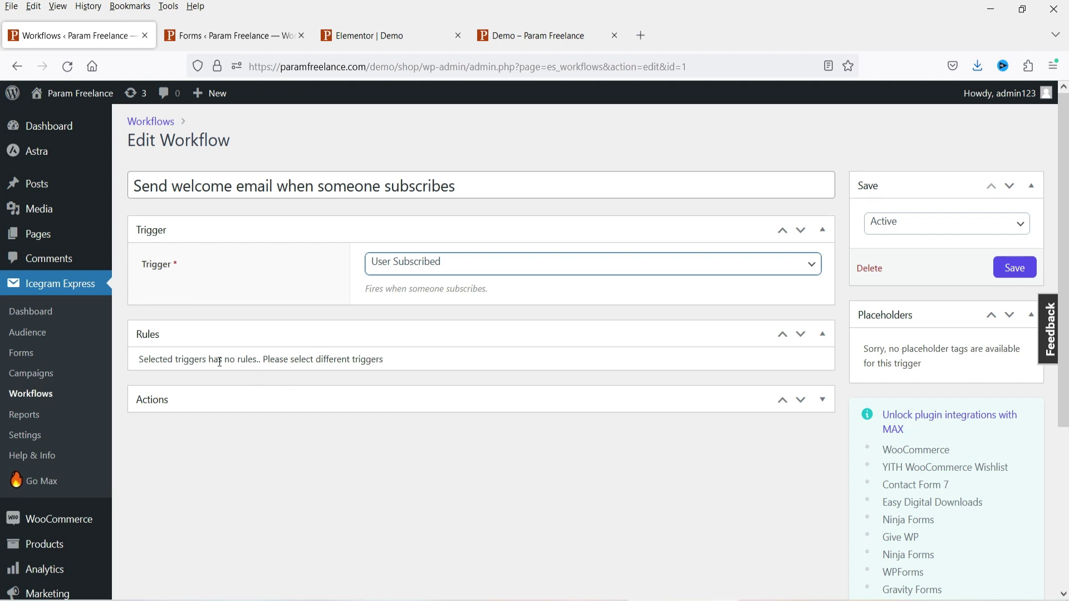
pyautogui.hotkey('alt', 'Down')
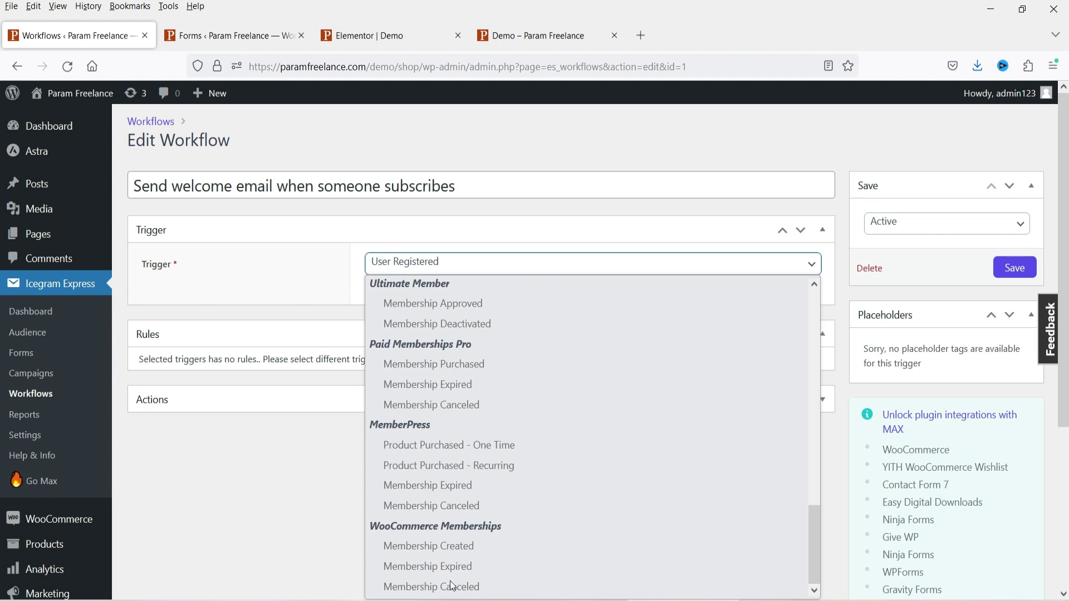
pyautogui.scroll(5, 511, 473)
pyautogui.scroll(-2, 38, 334)
pyautogui.click(35, 319)
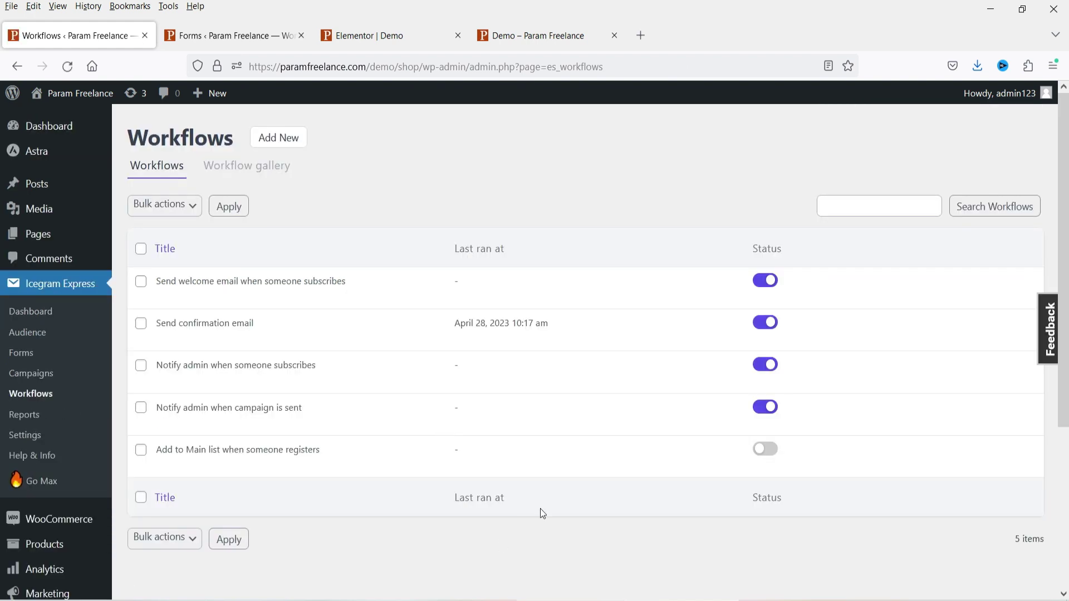
pyautogui.click(165, 338)
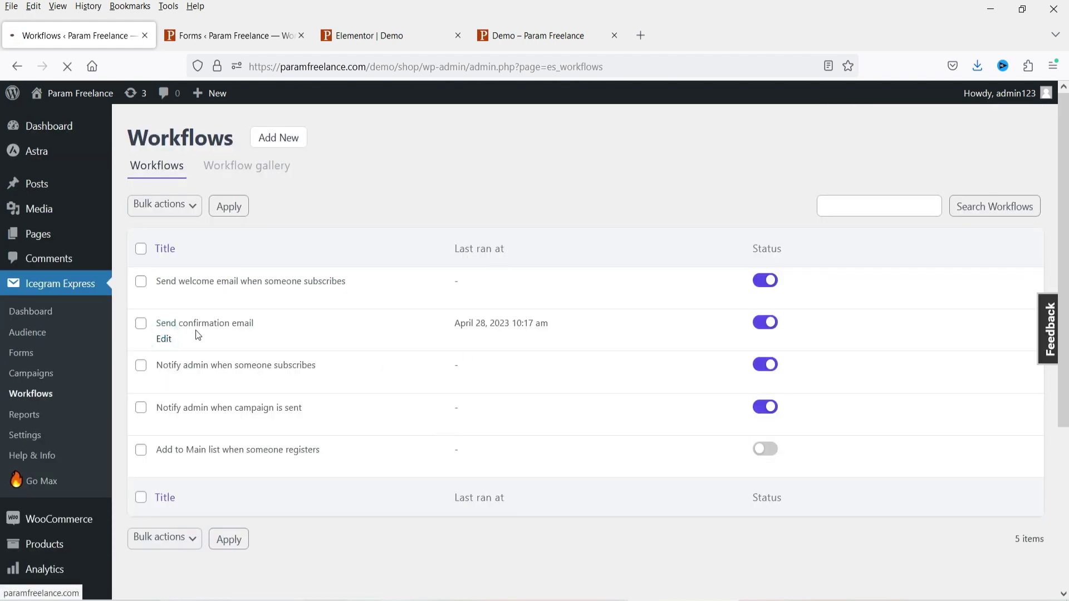
# - Set the Send confirmation email trigger to User Unconfirmed and expand its Send Email action
pyautogui.click(444, 264)
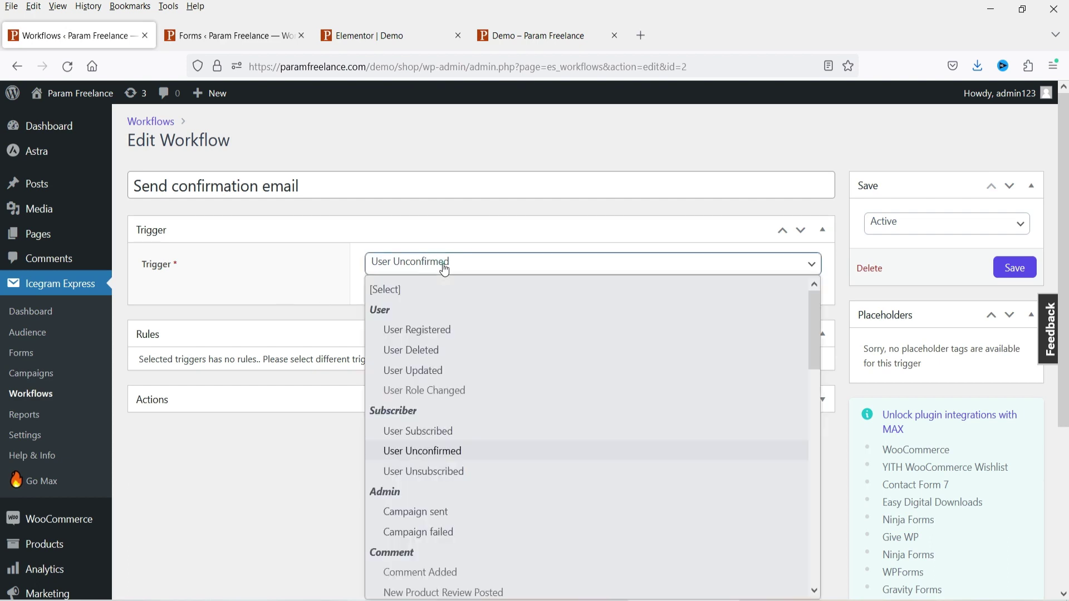
pyautogui.click(476, 450)
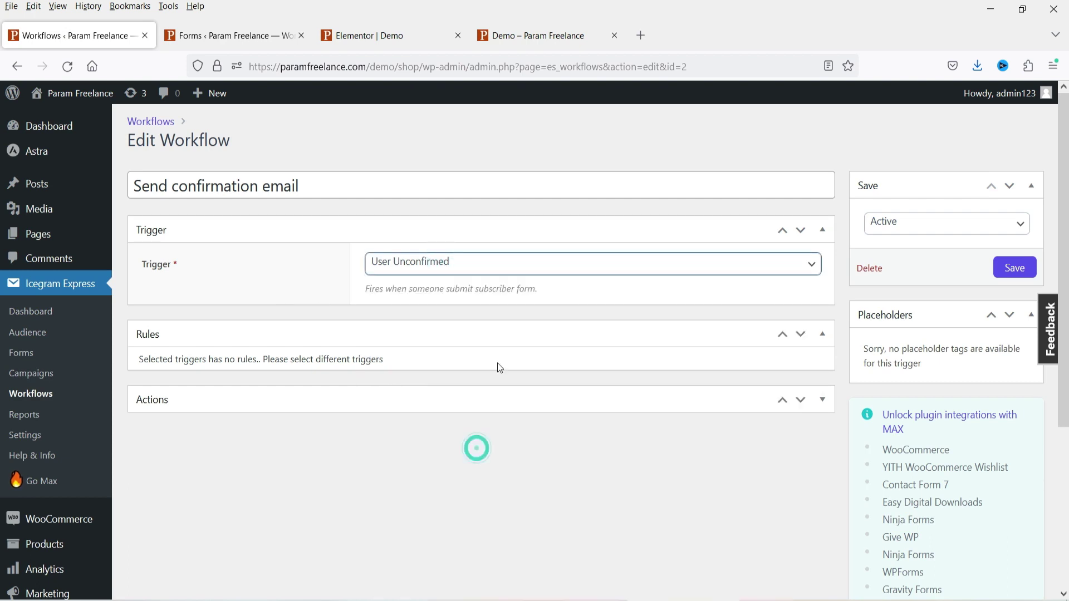
pyautogui.click(823, 404)
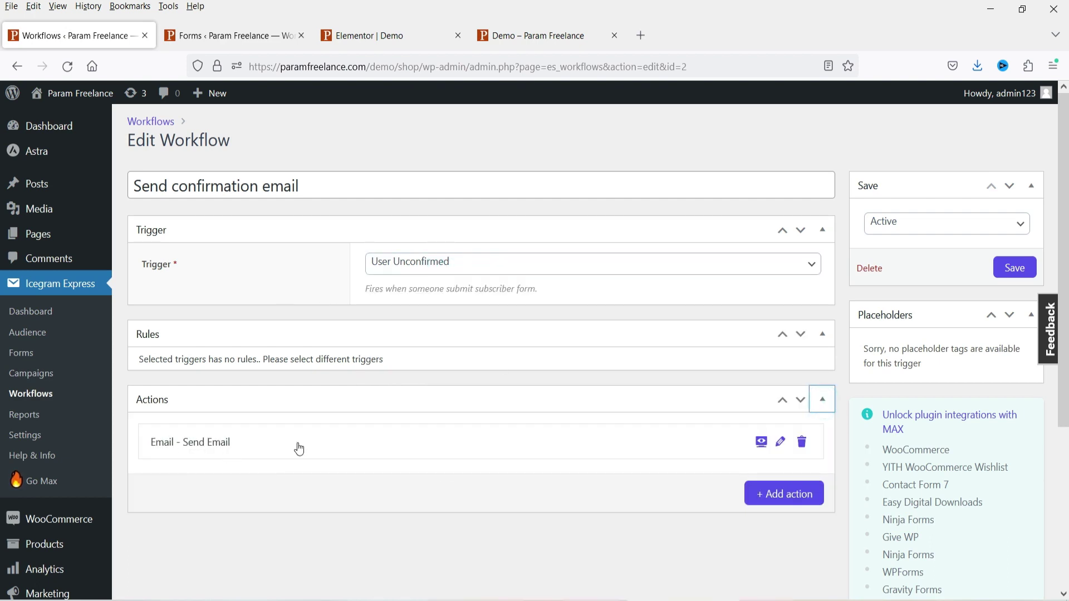
pyautogui.scroll(-2, 423, 384)
pyautogui.click(259, 366)
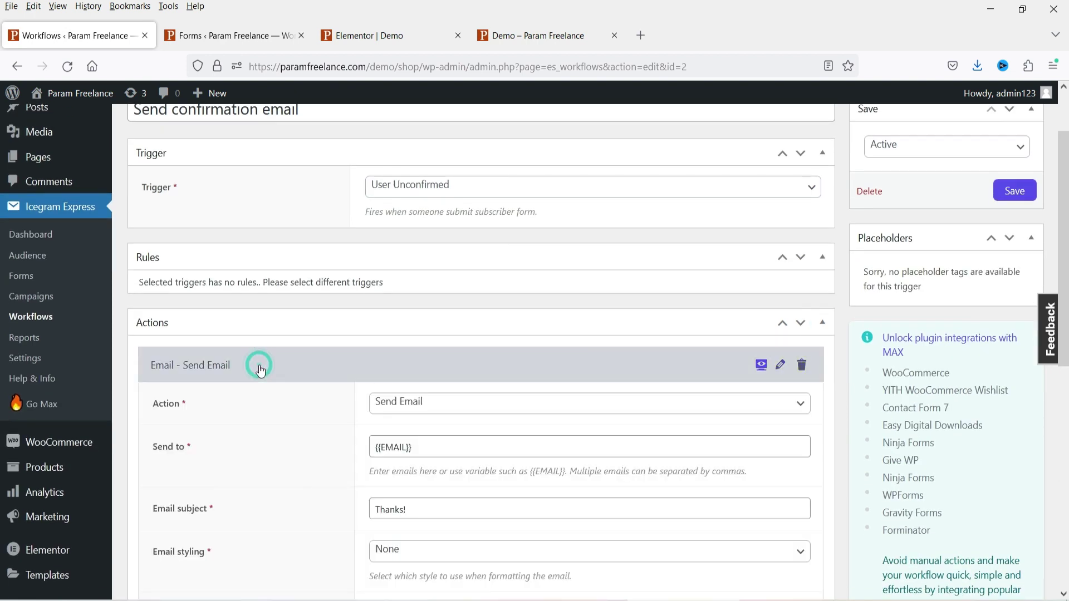
pyautogui.scroll(-4, 358, 342)
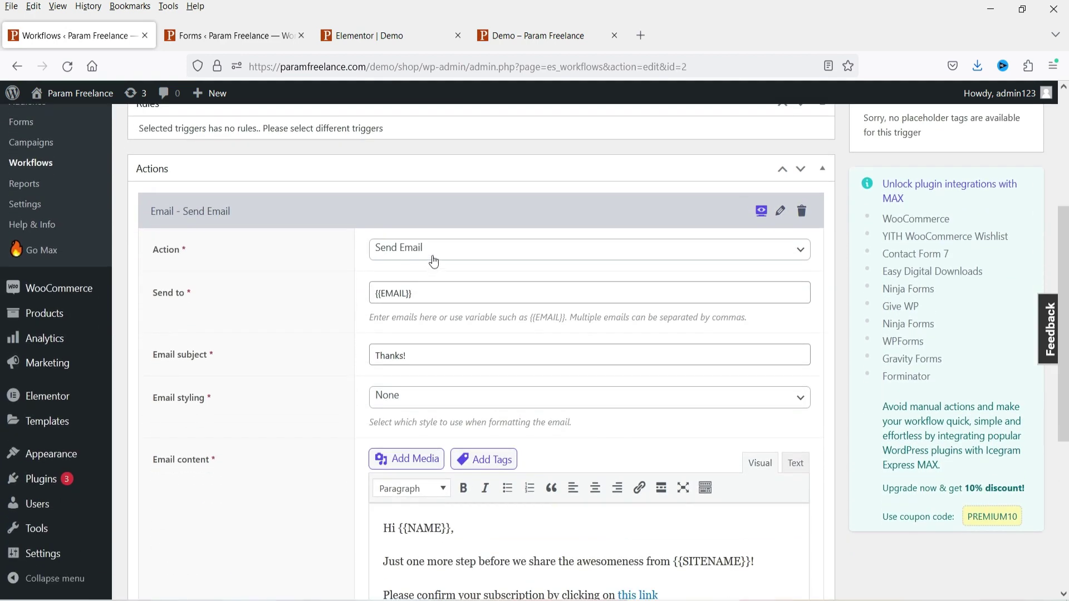
# - Review the email's Send to value, {{NAME}} and {{SITENAME}} placeholders and link, then reload the workflows
pyautogui.tripleClick(425, 293)
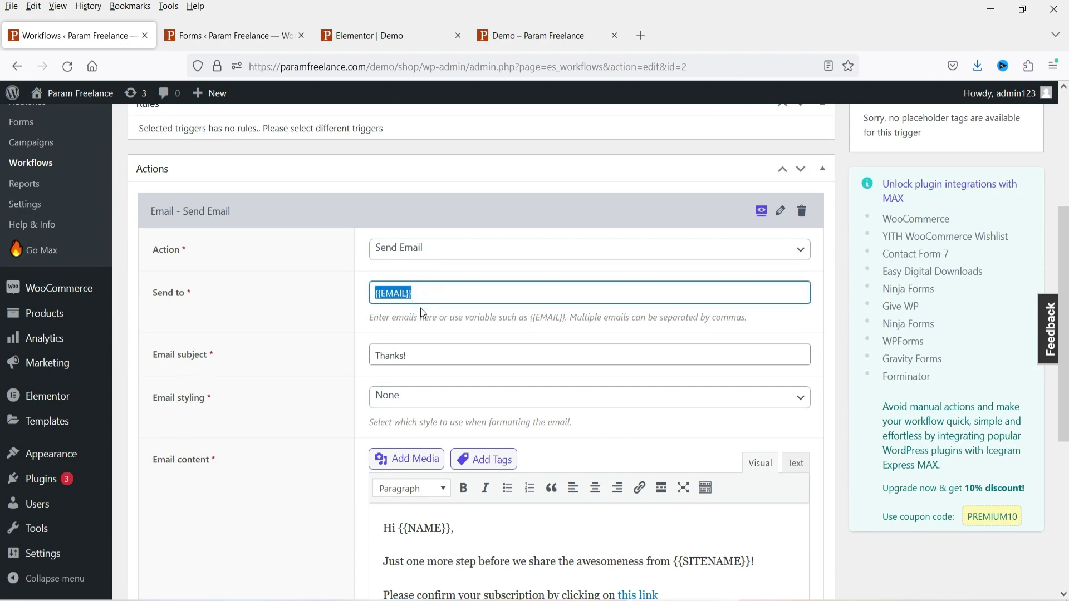
pyautogui.scroll(-2, 450, 286)
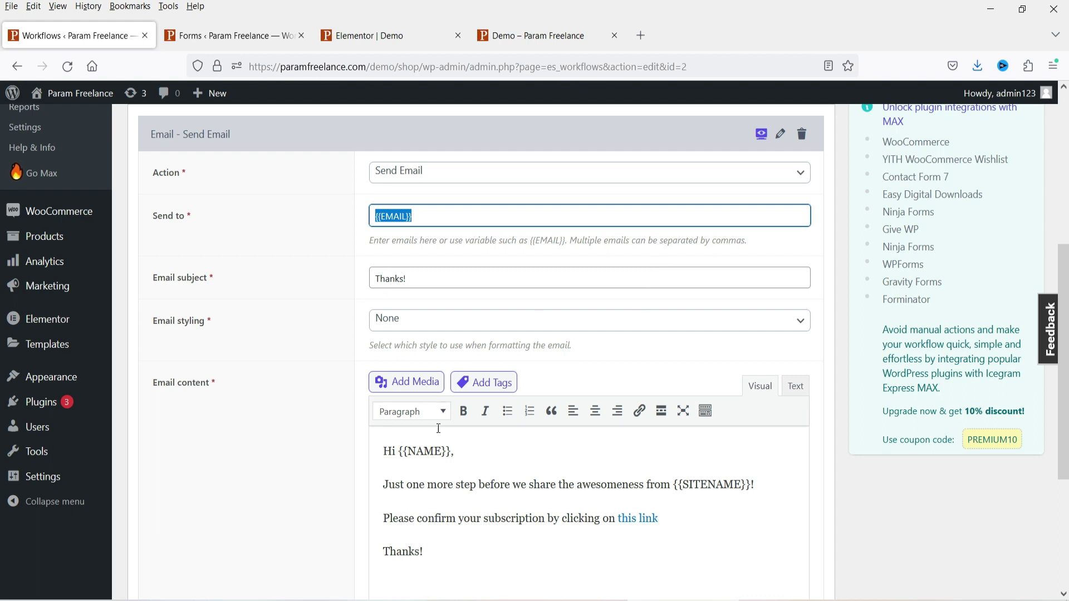
pyautogui.moveTo(451, 453); pyautogui.dragTo(398, 451)
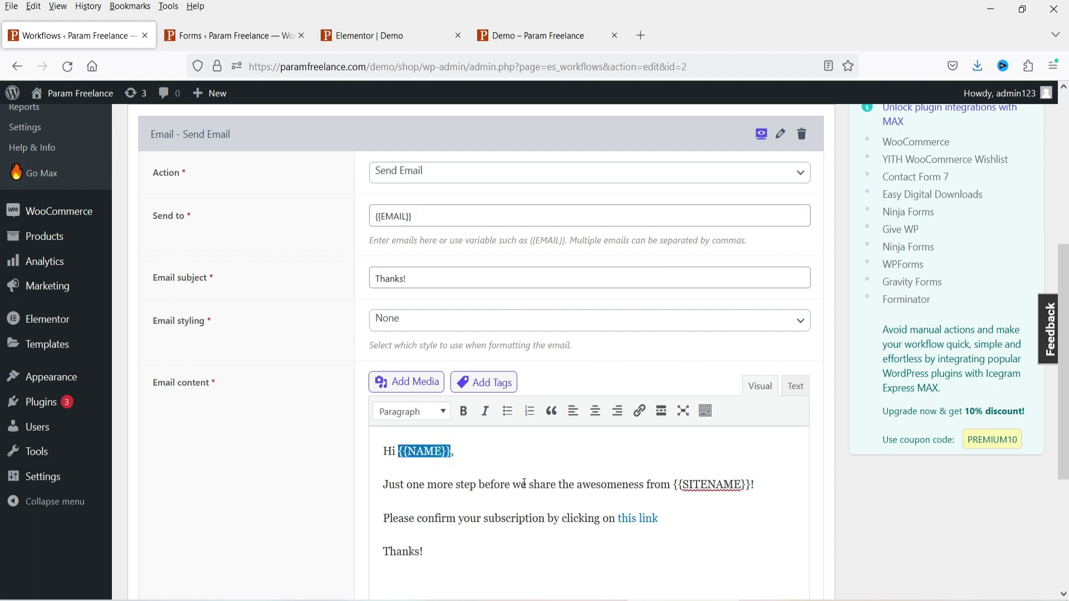
pyautogui.moveTo(750, 487); pyautogui.dragTo(689, 486)
pyautogui.click(693, 526)
pyautogui.moveTo(693, 527); pyautogui.dragTo(458, 518)
pyautogui.click(443, 536)
pyautogui.scroll(-3, 668, 485)
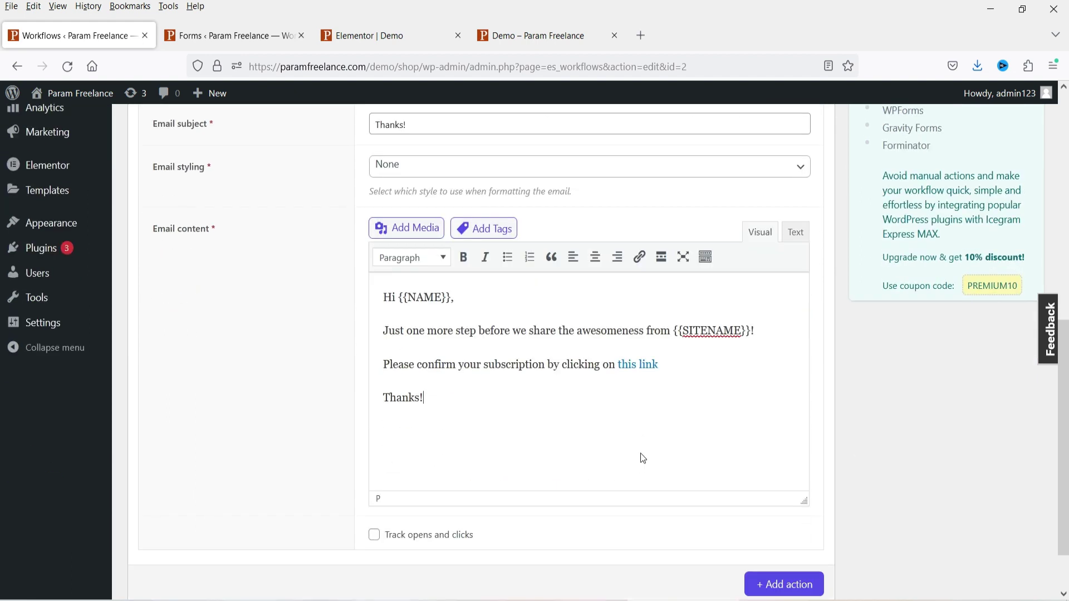
pyautogui.scroll(5, 576, 374)
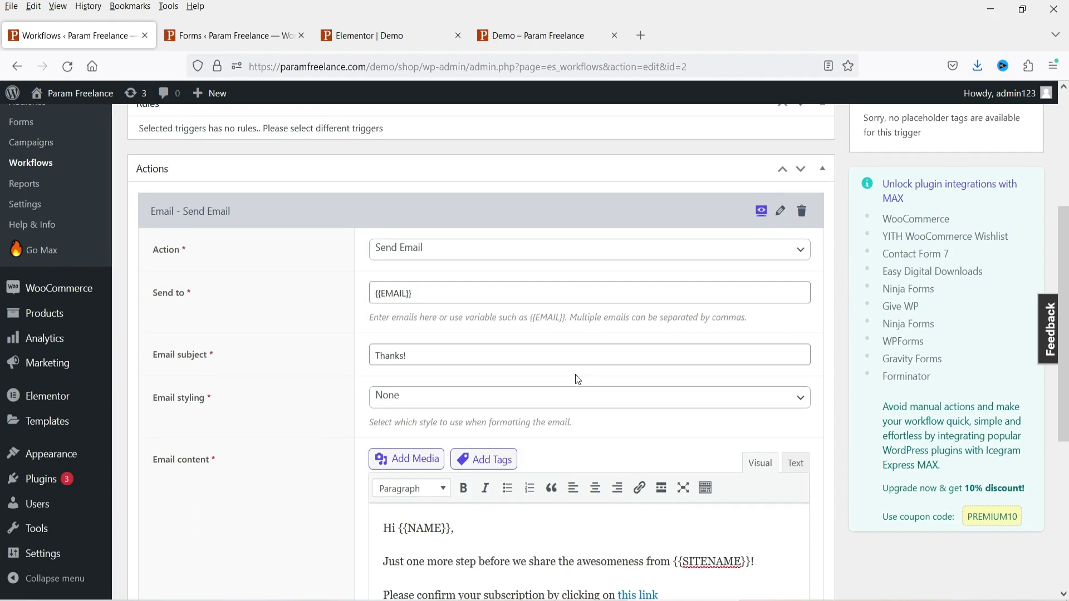
pyautogui.scroll(5, 575, 375)
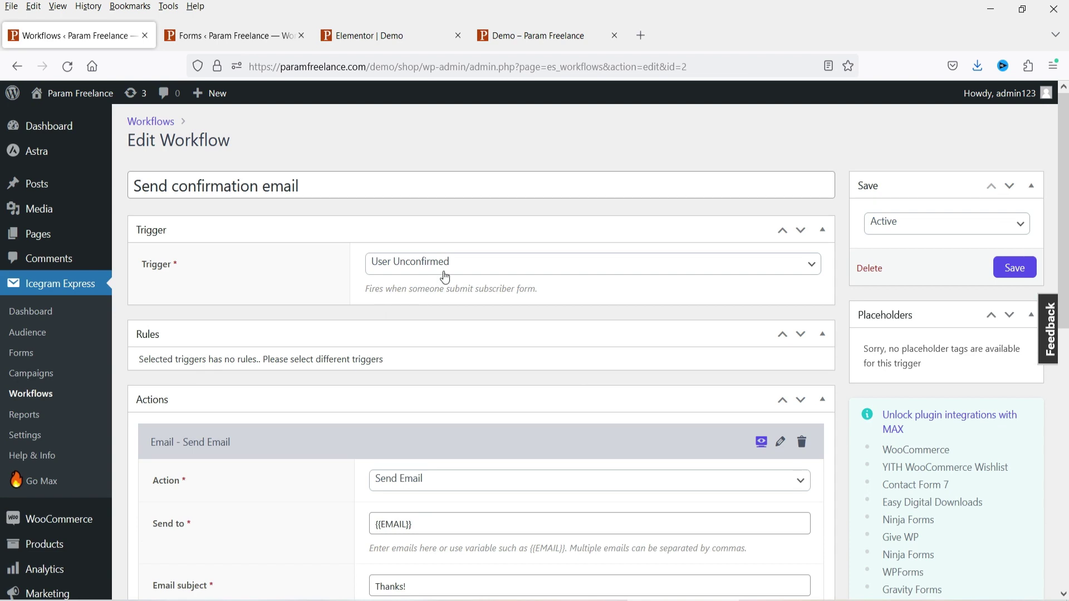
pyautogui.press('F5')
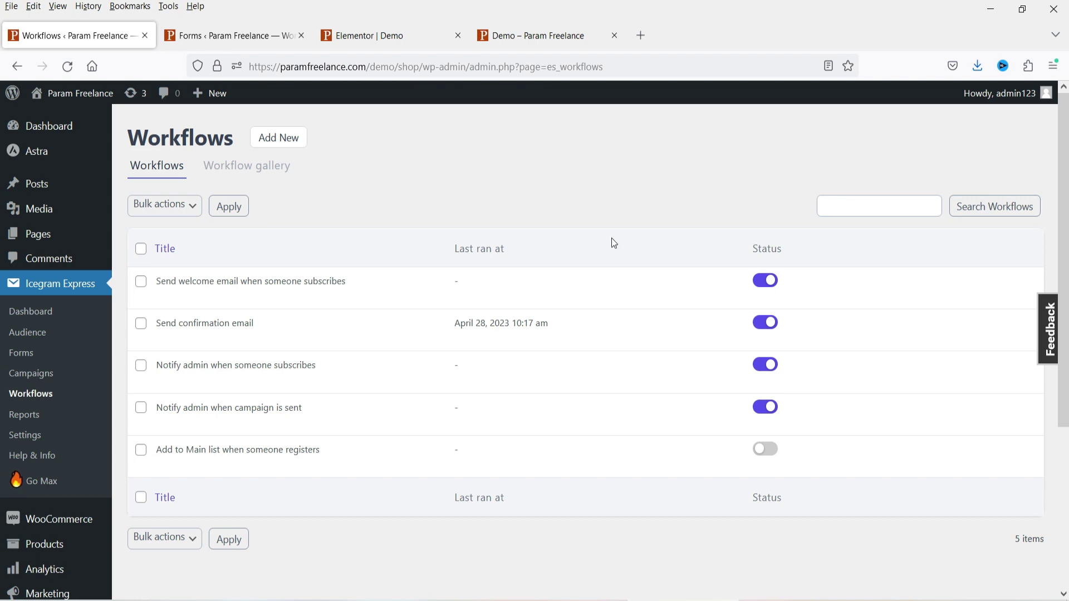
# - Go to Campaigns and open Manage Templates to show the template gallery
pyautogui.click(31, 373)
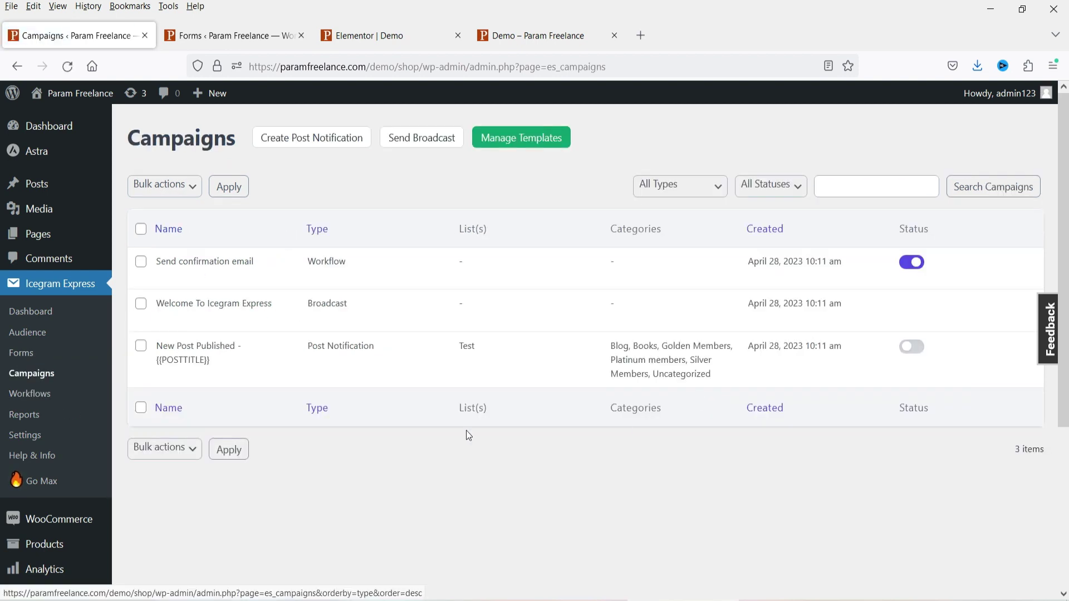
pyautogui.click(529, 139)
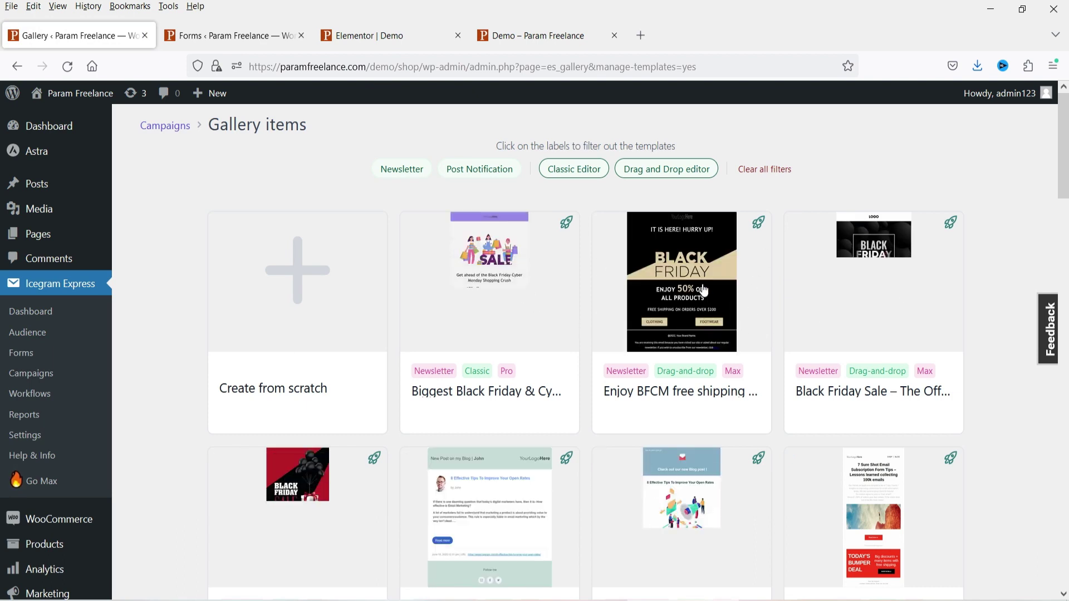
# - Preview the red and black Black Friday template, close it, and return to Campaigns
pyautogui.scroll(-4, 885, 330)
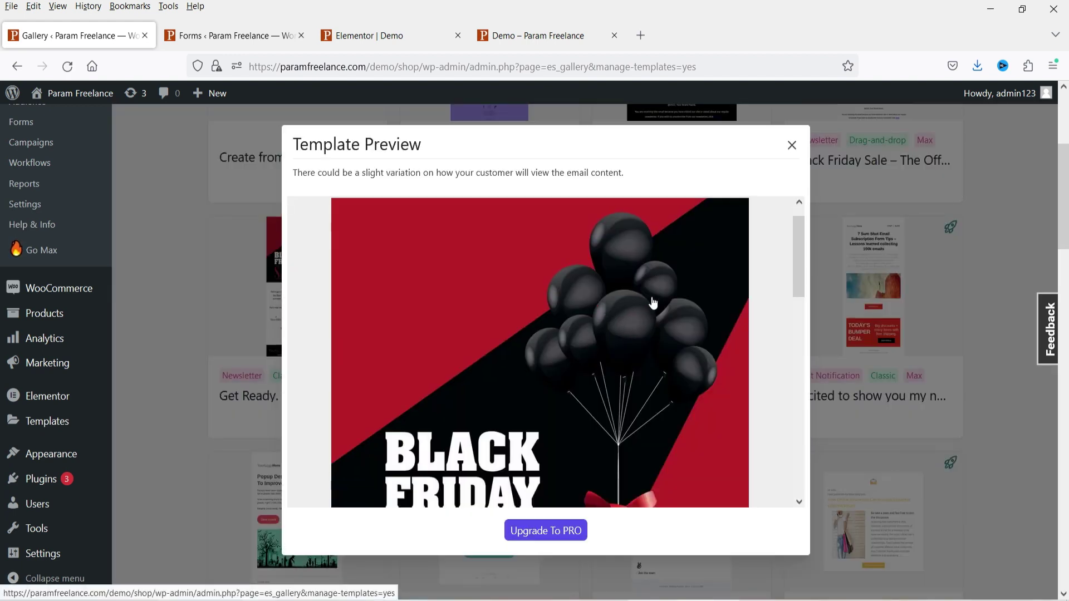
pyautogui.scroll(-4, 653, 303)
pyautogui.scroll(6, 654, 304)
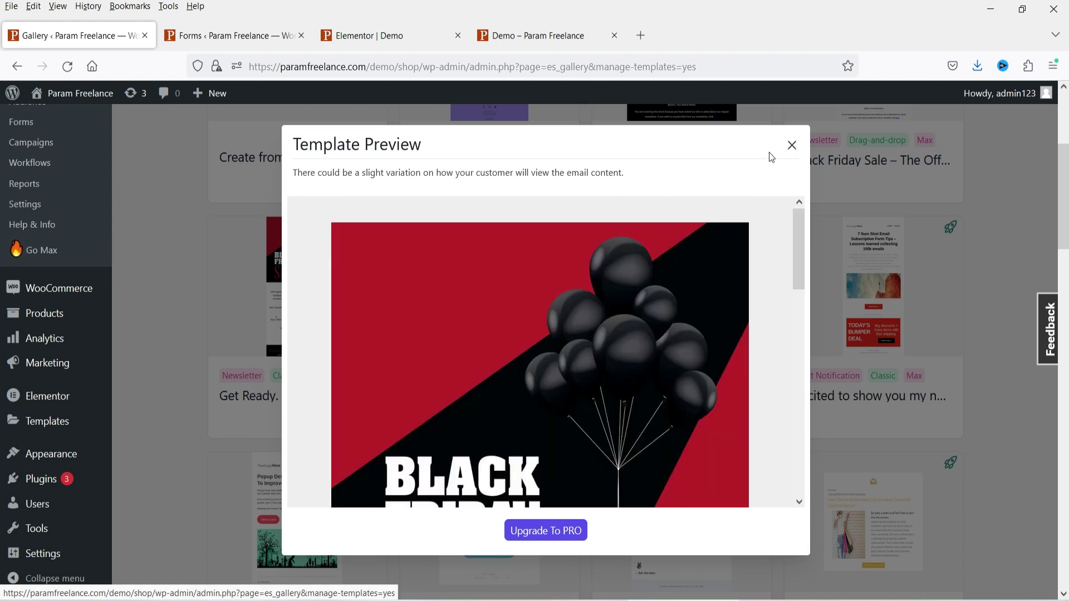
pyautogui.click(793, 146)
pyautogui.scroll(4, 788, 144)
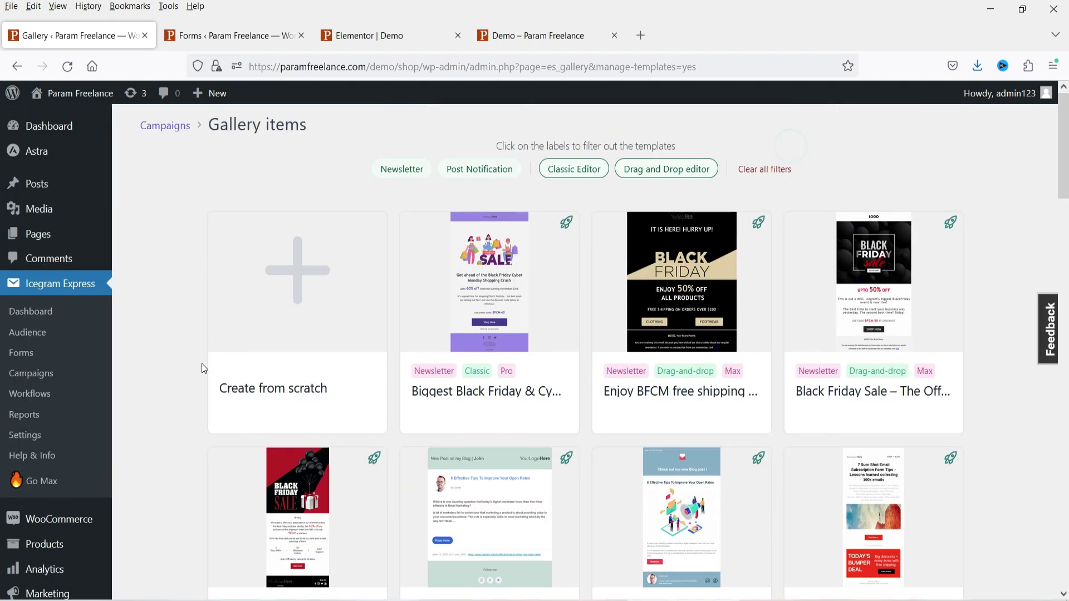
pyautogui.click(32, 373)
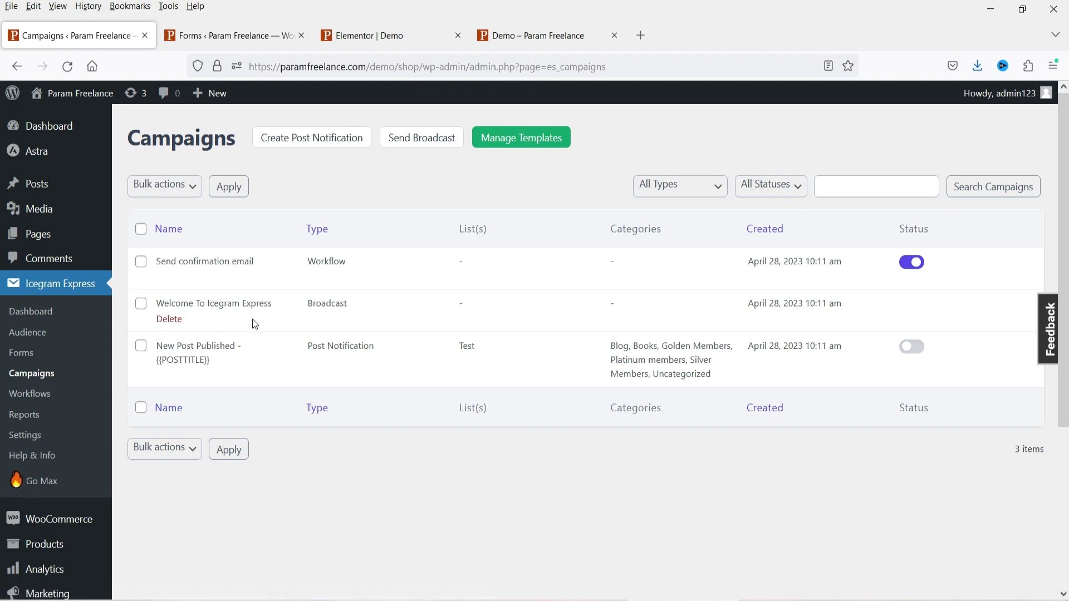
pyautogui.moveTo(345, 263); pyautogui.dragTo(308, 263)
pyautogui.moveTo(381, 349); pyautogui.dragTo(307, 347)
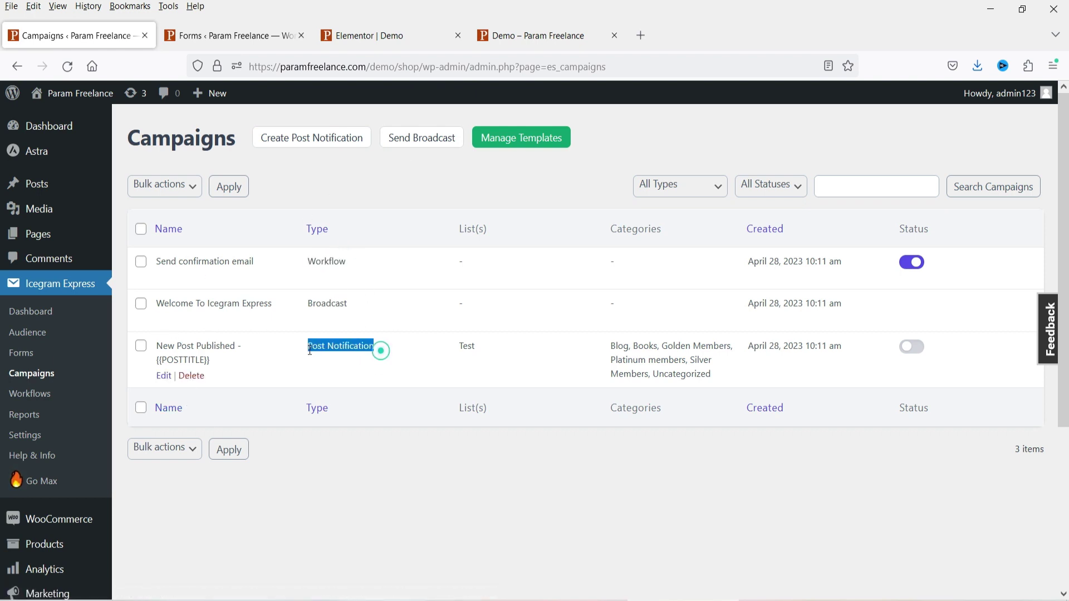
pyautogui.click(412, 504)
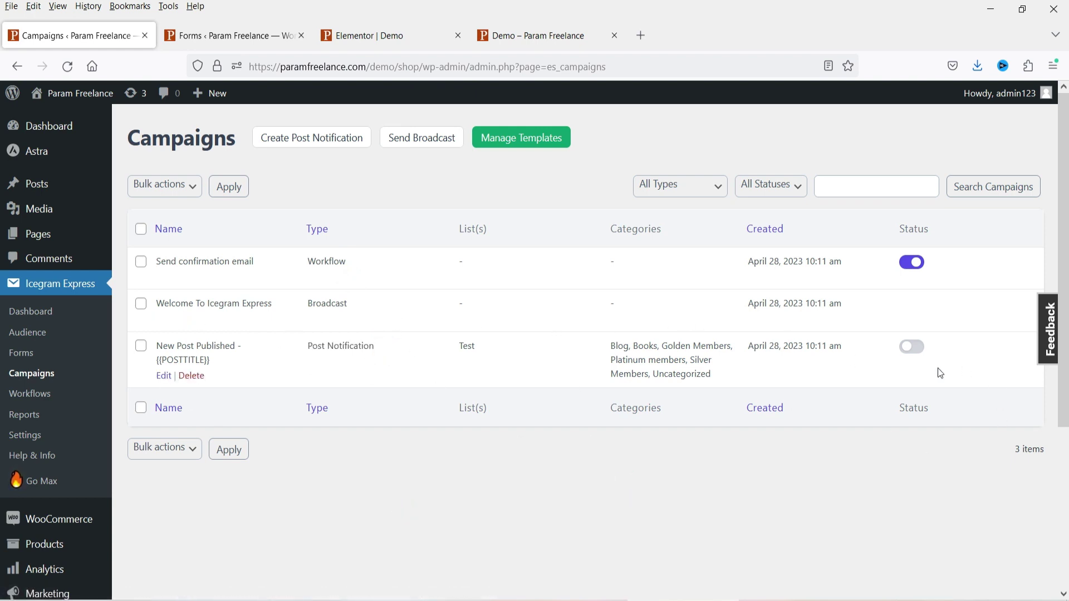
pyautogui.click(911, 347)
# - Upload email-subscribers-premium-max.zip through Plugins > Add New and install it
pyautogui.scroll(-5, 61, 311)
pyautogui.moveTo(67, 479)
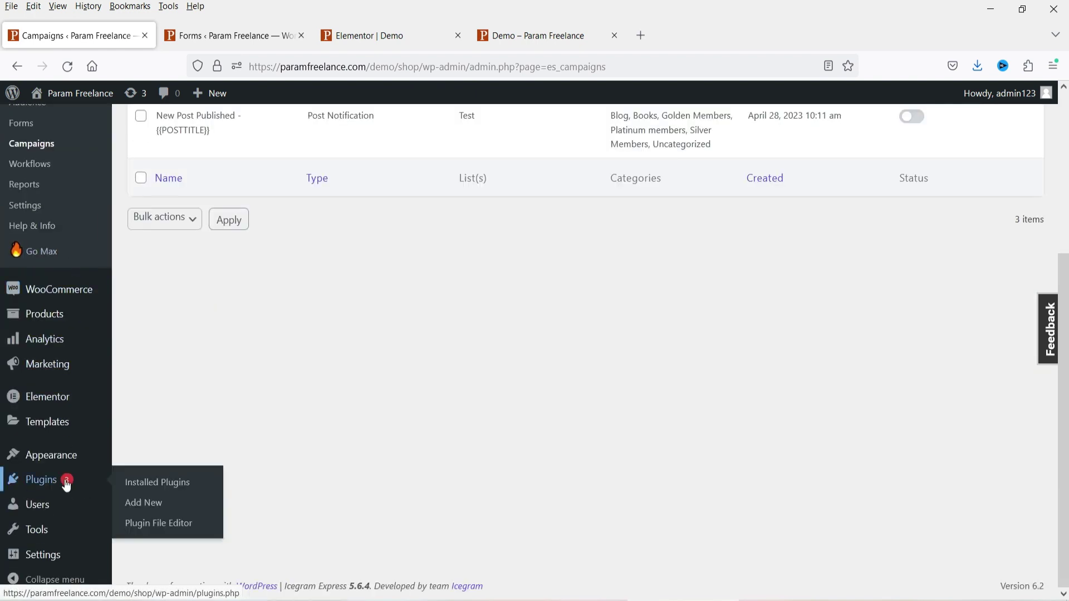
pyautogui.click(130, 503)
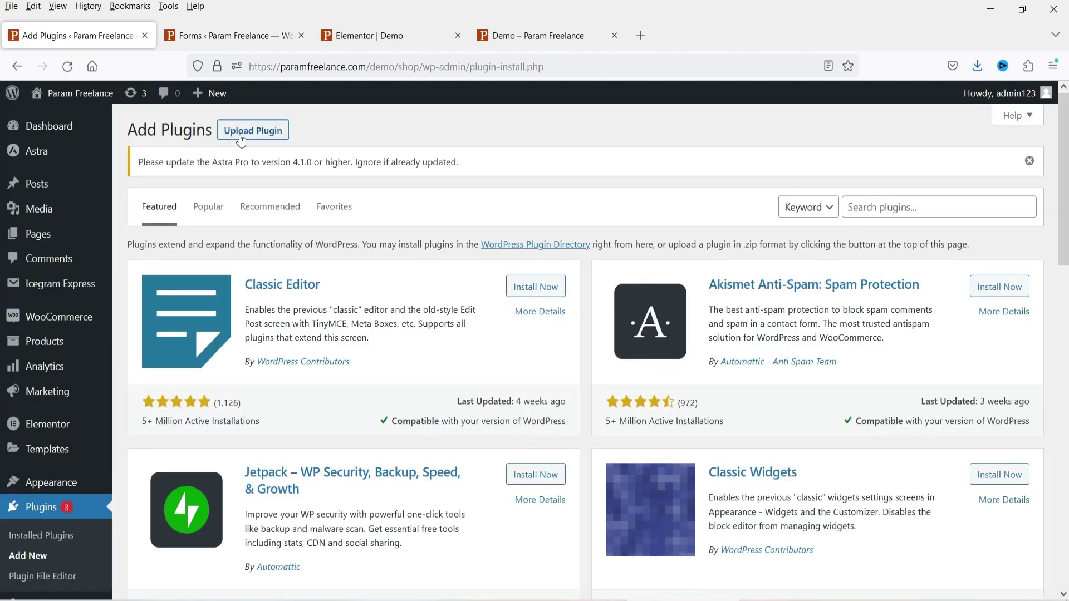
pyautogui.click(245, 131)
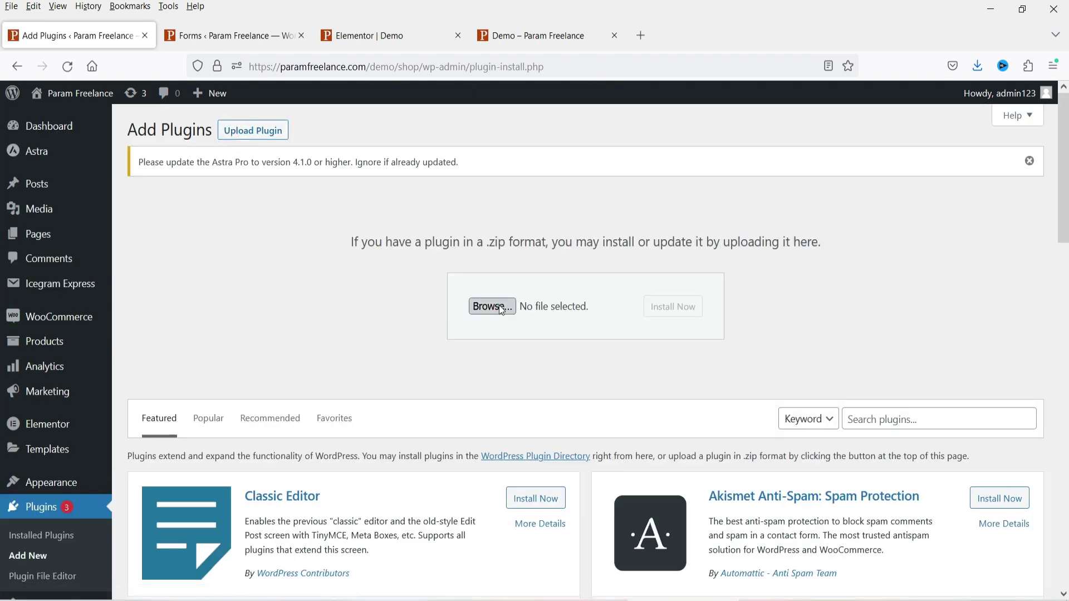
pyautogui.click(500, 311)
pyautogui.doubleClick(330, 136)
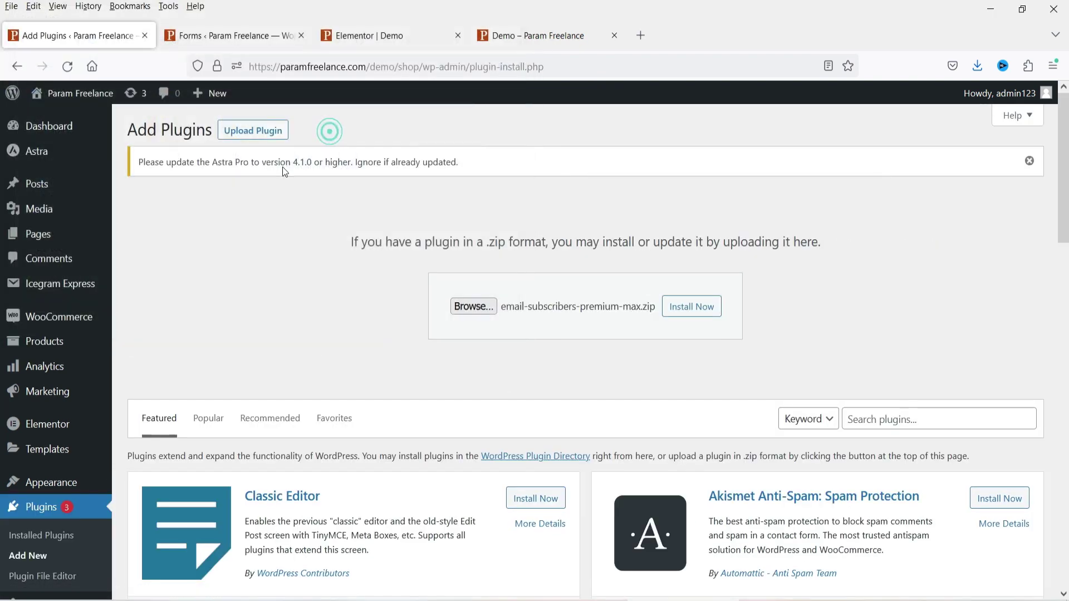
pyautogui.click(696, 307)
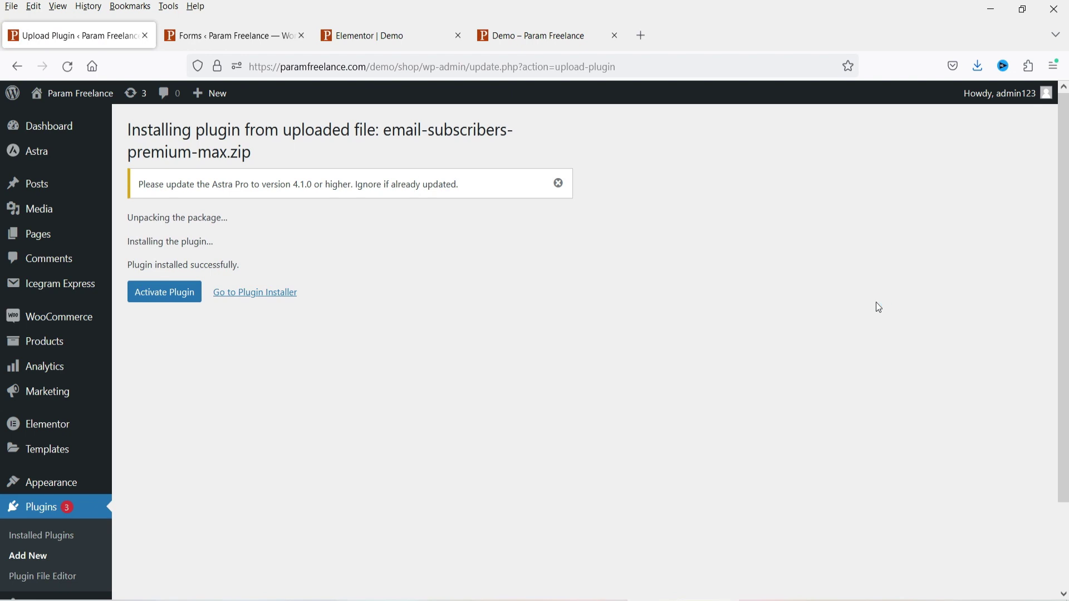
# - Activate the premium plugin and view the Icegram Express page's hero heading
pyautogui.click(147, 296)
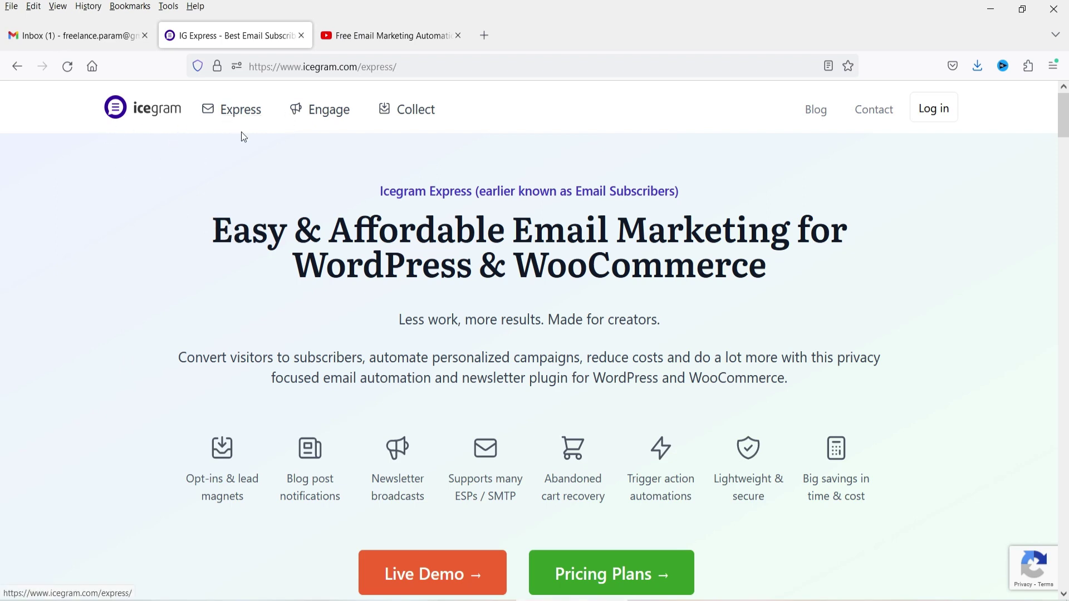
pyautogui.moveTo(209, 226); pyautogui.dragTo(842, 266)
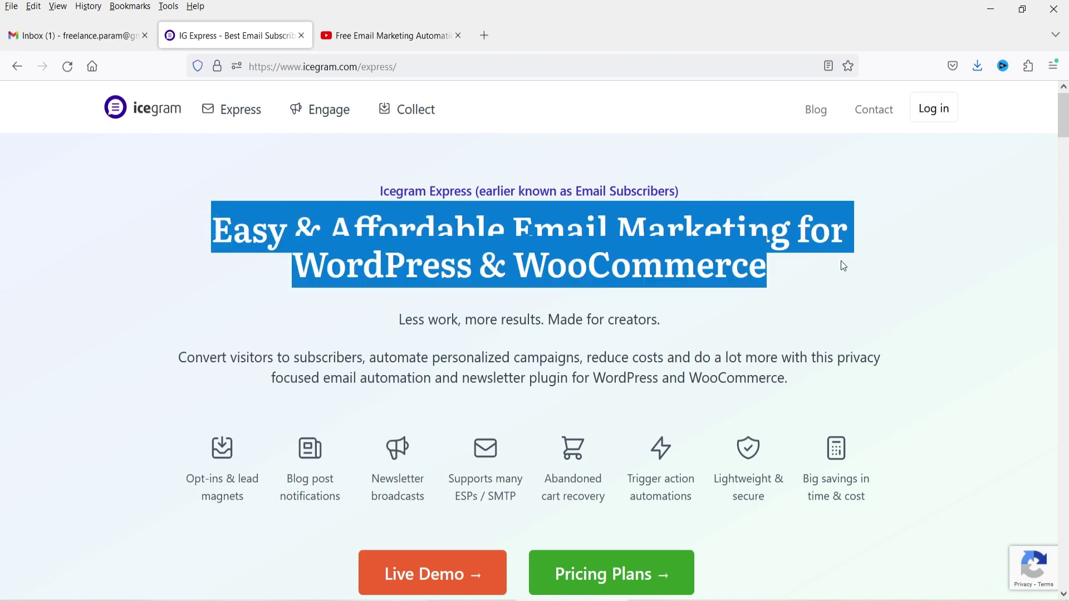
pyautogui.click(893, 277)
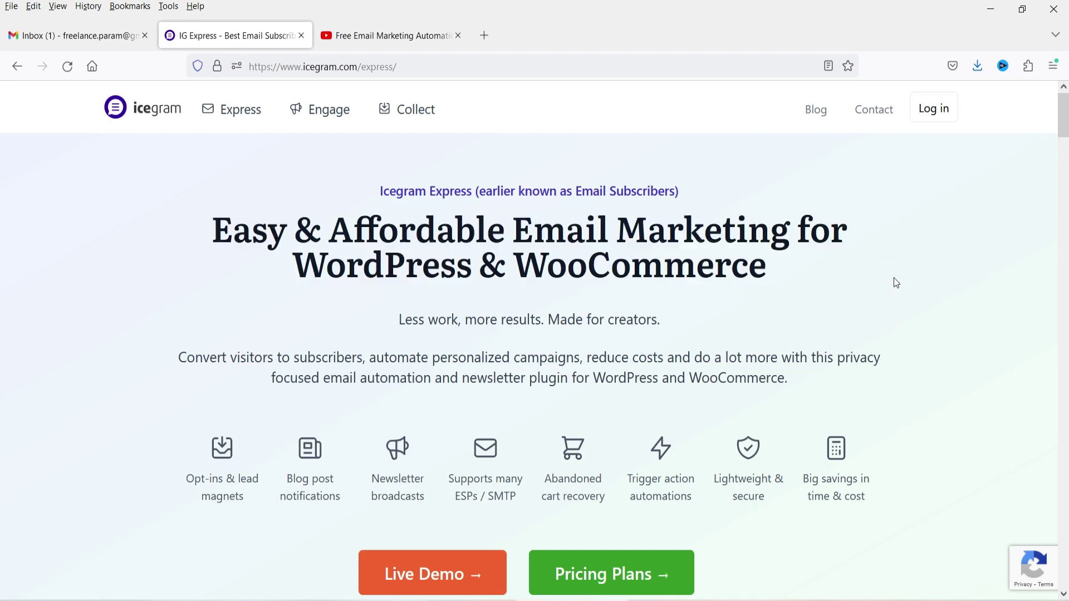
# - Scroll through the Icegram Express features page sections, then jump back to the top
pyautogui.scroll(-2, 882, 280)
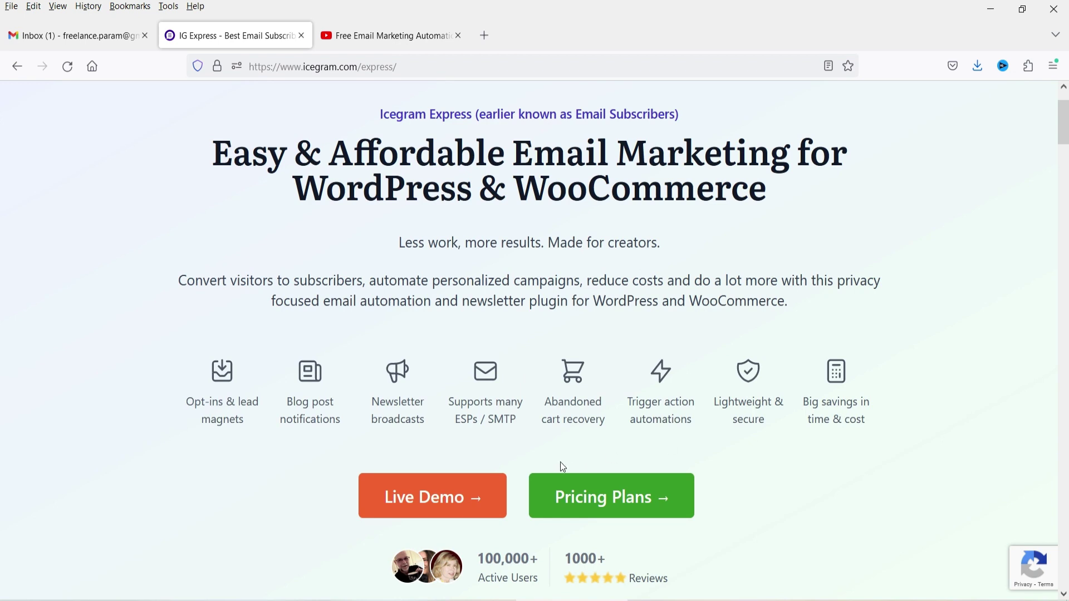
pyautogui.scroll(-3, 1011, 270)
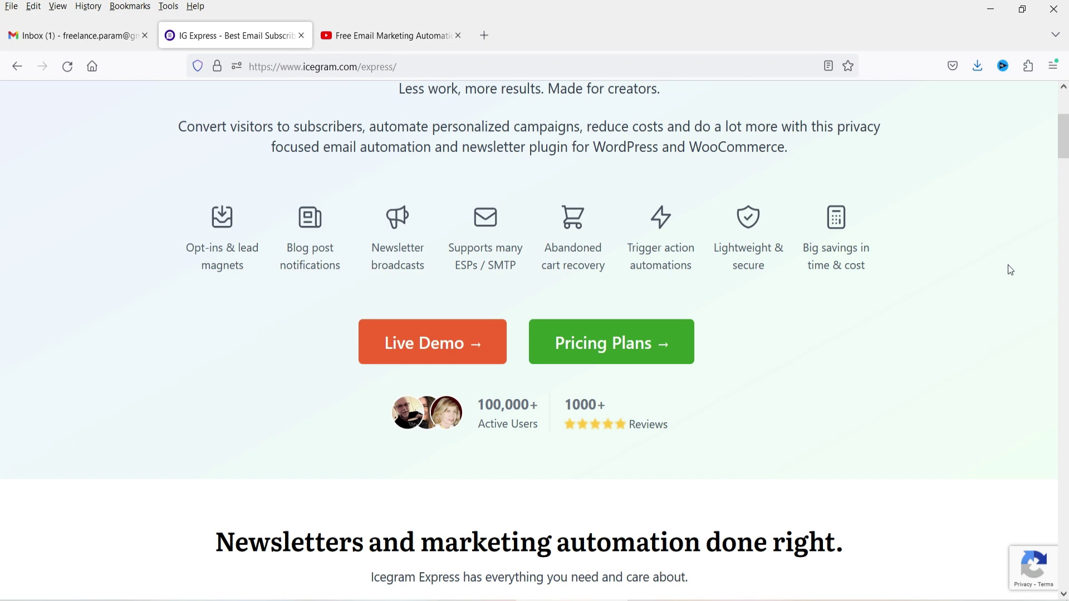
pyautogui.scroll(-8, 895, 239)
pyautogui.scroll(1, 893, 239)
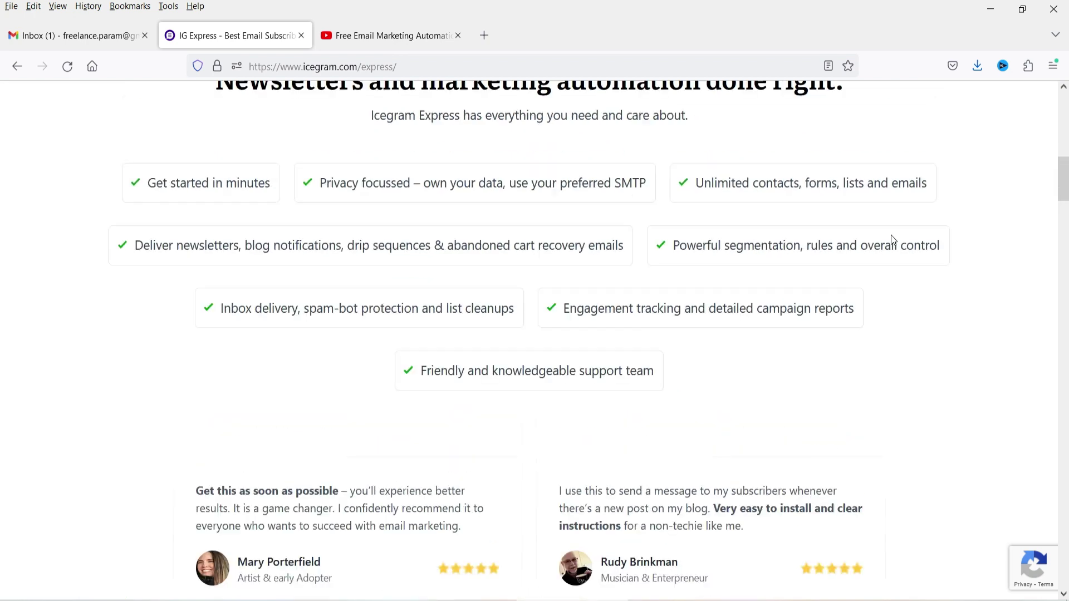
pyautogui.scroll(-10, 142, 264)
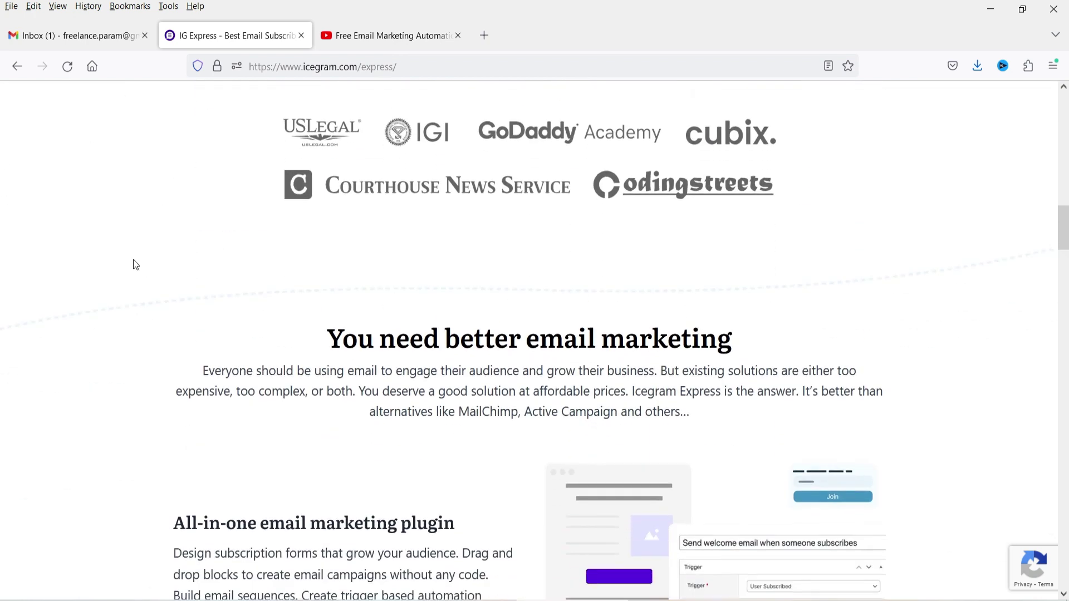
pyautogui.scroll(-4, 136, 264)
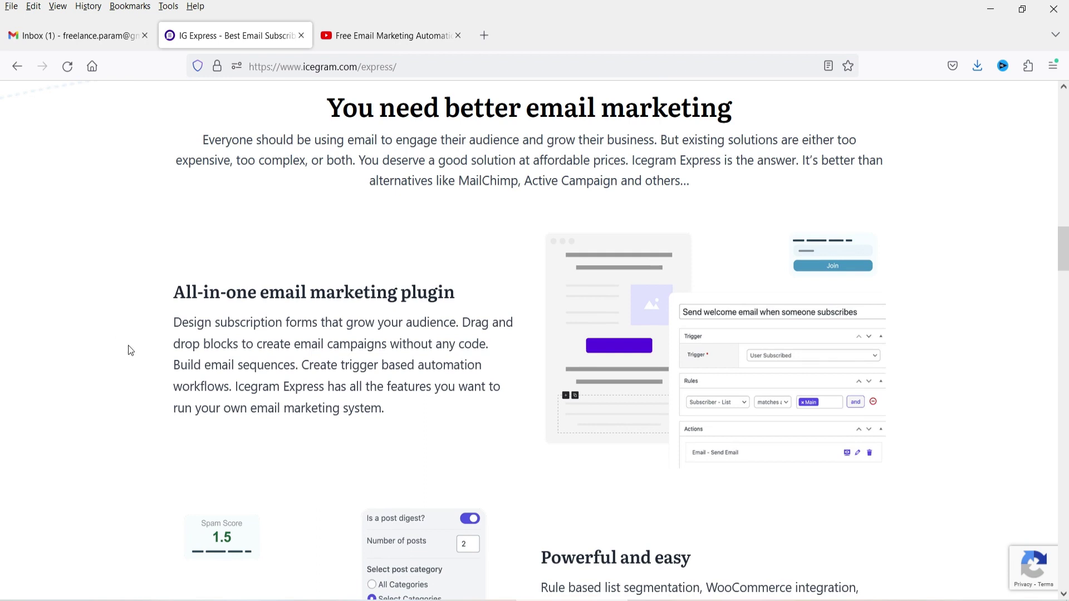
pyautogui.scroll(-7, 396, 291)
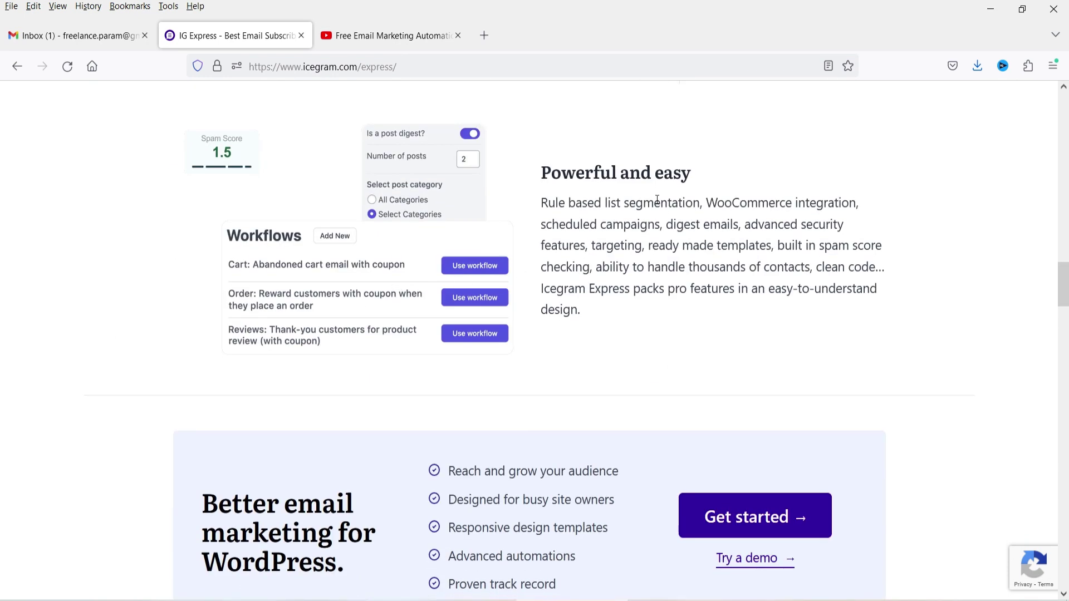
pyautogui.scroll(-11, 538, 238)
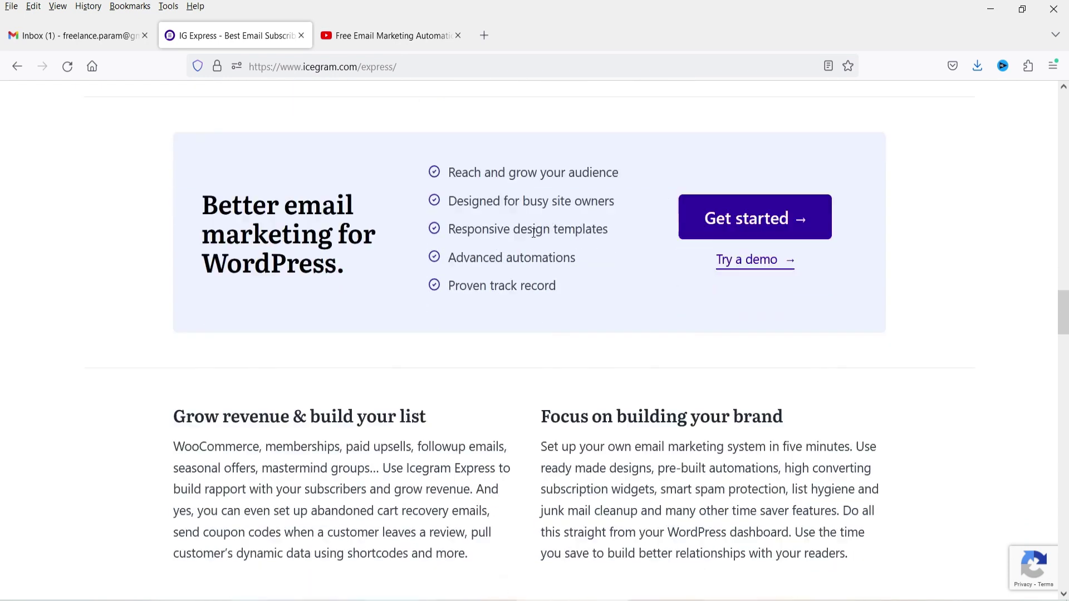
pyautogui.scroll(-10, 537, 238)
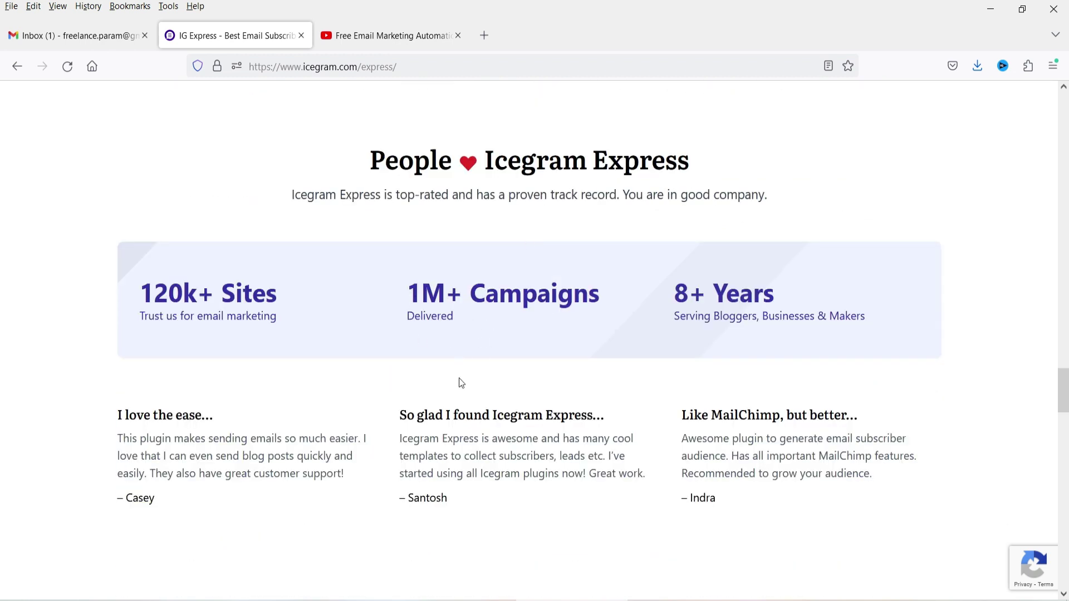
pyautogui.scroll(-12, 241, 343)
pyautogui.scroll(-12, 333, 286)
pyautogui.press('Home')
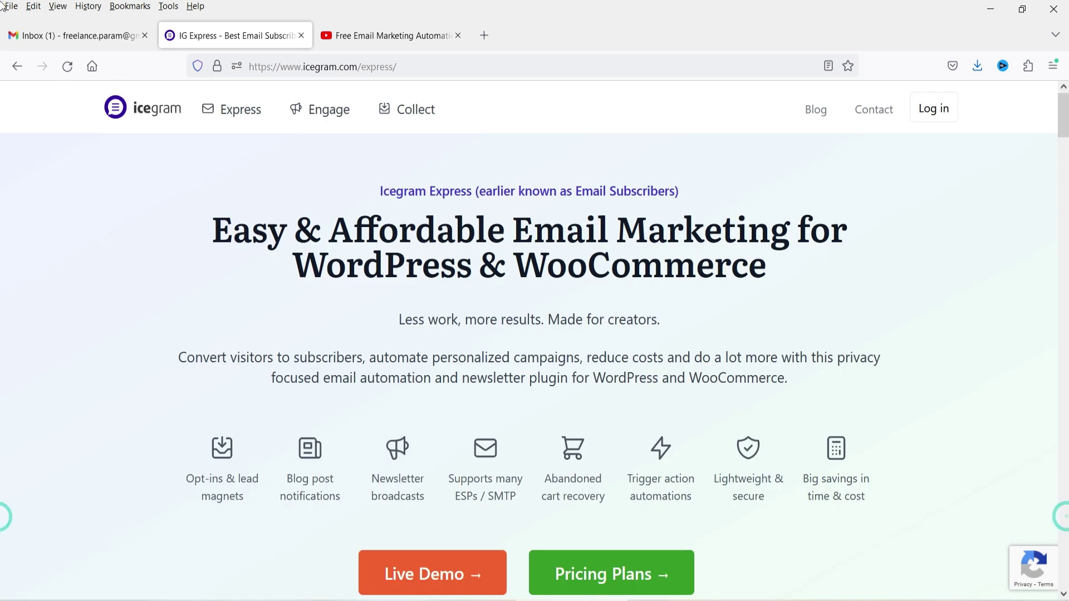
# - Open the Icegram Pricing Plans page and scroll down to the plan comparison table
pyautogui.scroll(-3, 582, 444)
pyautogui.click(583, 444)
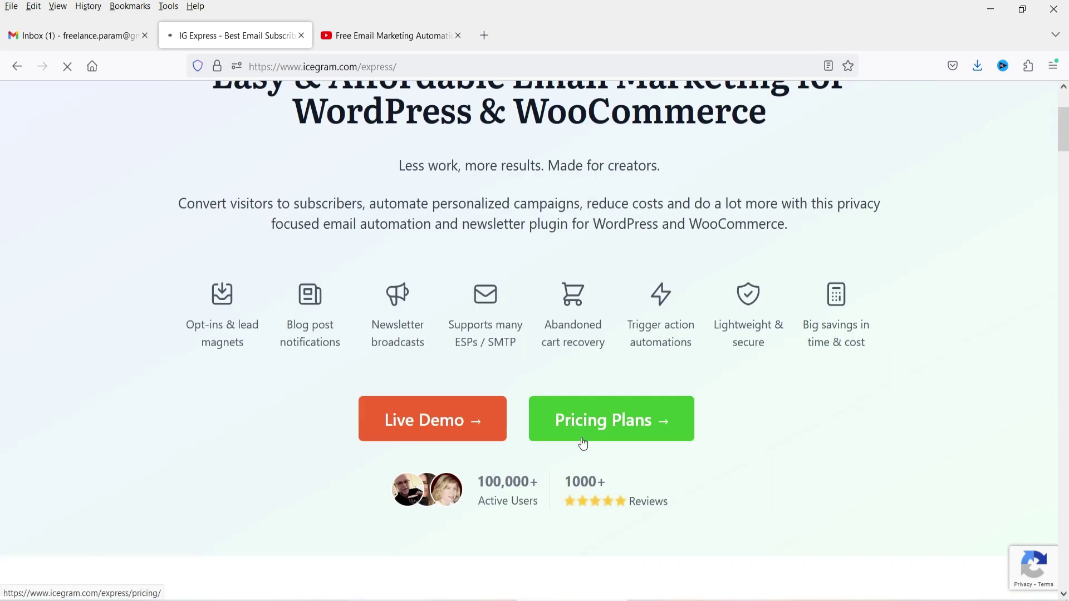
pyautogui.scroll(-12, 732, 226)
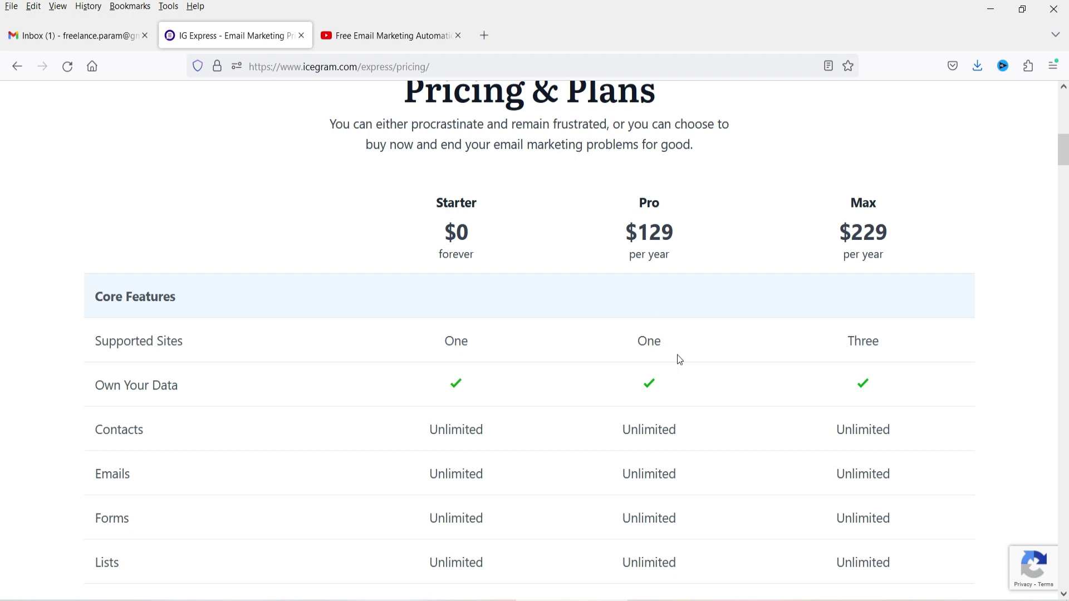
pyautogui.click(699, 350)
pyautogui.scroll(-3, 669, 240)
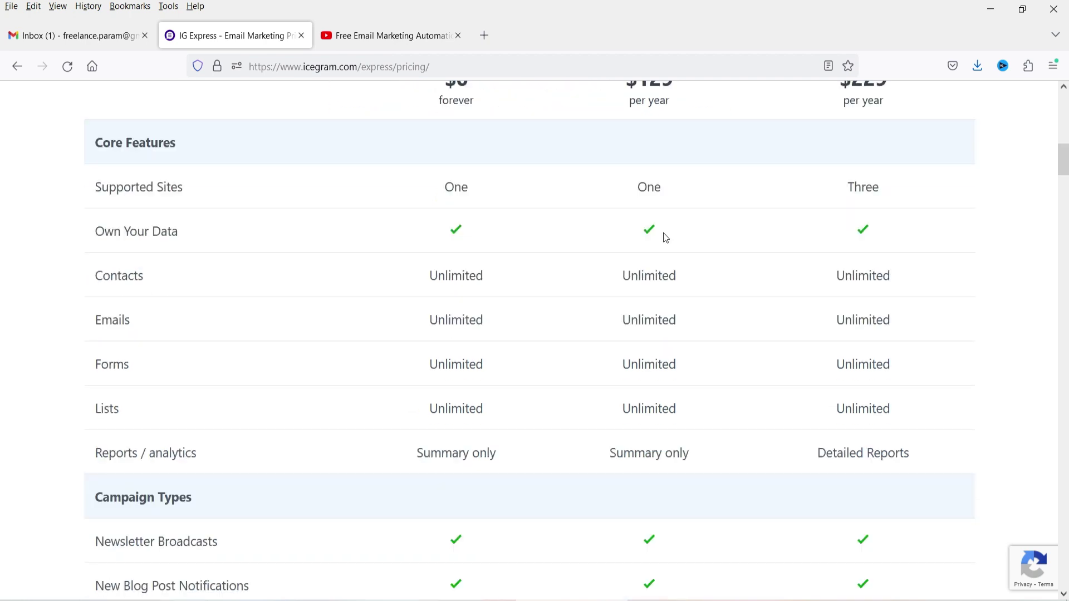
pyautogui.scroll(3, 769, 311)
# - Highlight the Max plan's $229 price and its three supported sites, then scroll through the remaining features
pyautogui.moveTo(888, 239); pyautogui.dragTo(823, 237)
pyautogui.click(953, 248)
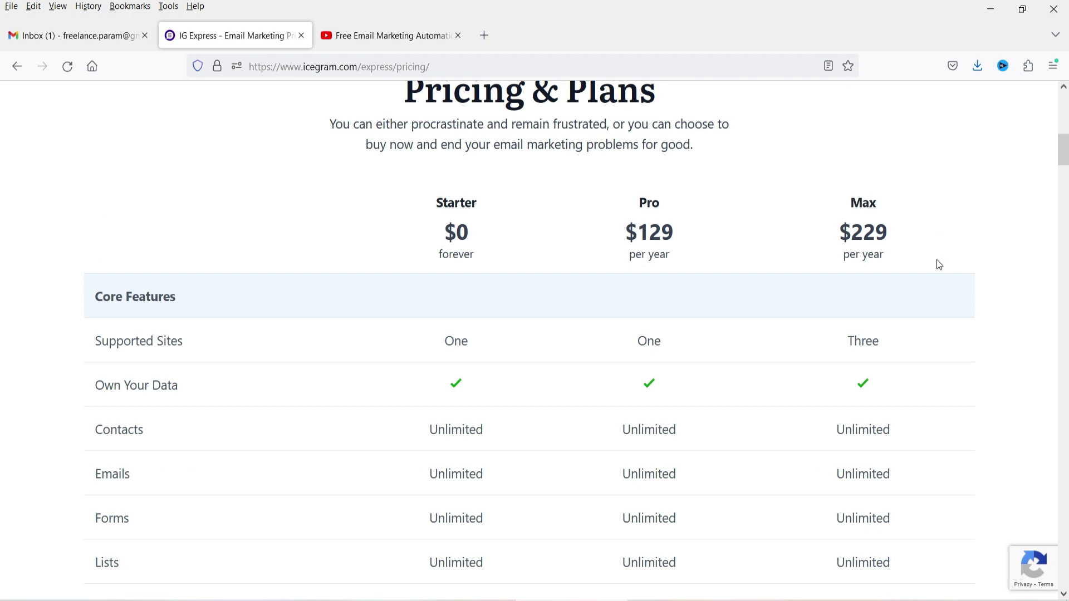
pyautogui.doubleClick(907, 347)
pyautogui.click(850, 341)
pyautogui.doubleClick(908, 345)
pyautogui.scroll(-9, 902, 301)
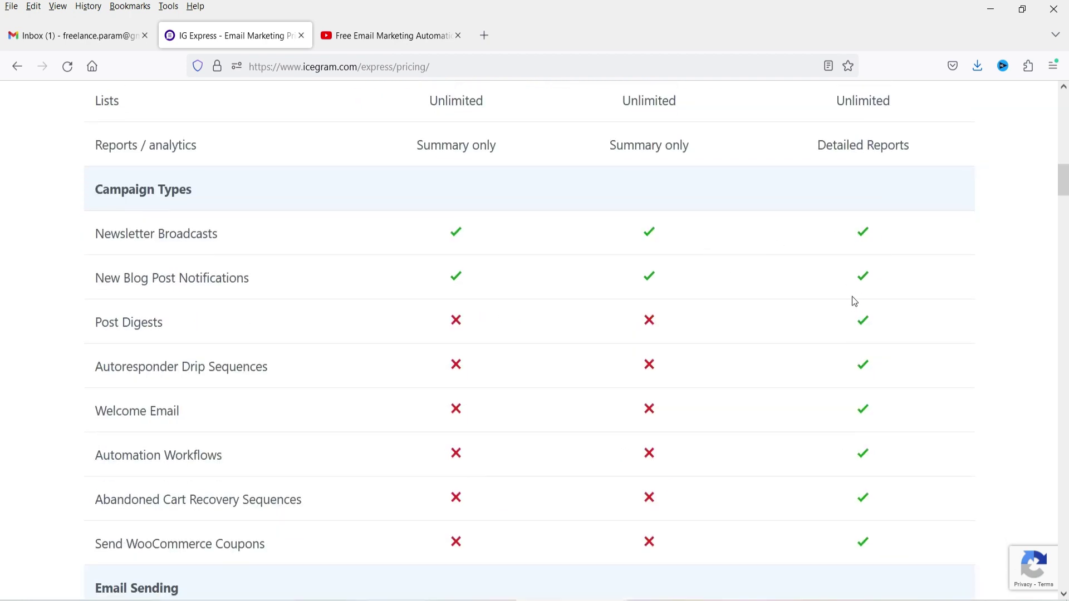
pyautogui.scroll(-3, 638, 235)
pyautogui.scroll(-8, 838, 245)
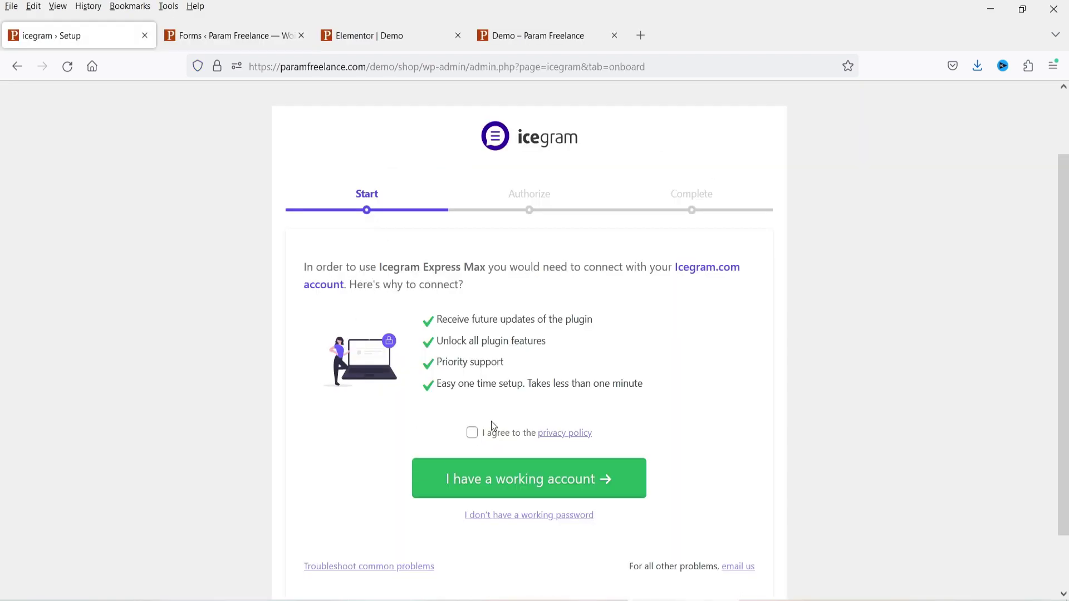
# - Accept the privacy policy and connect Icegram Express Max to the existing Icegram.com account
pyautogui.click(473, 440)
pyautogui.click(577, 480)
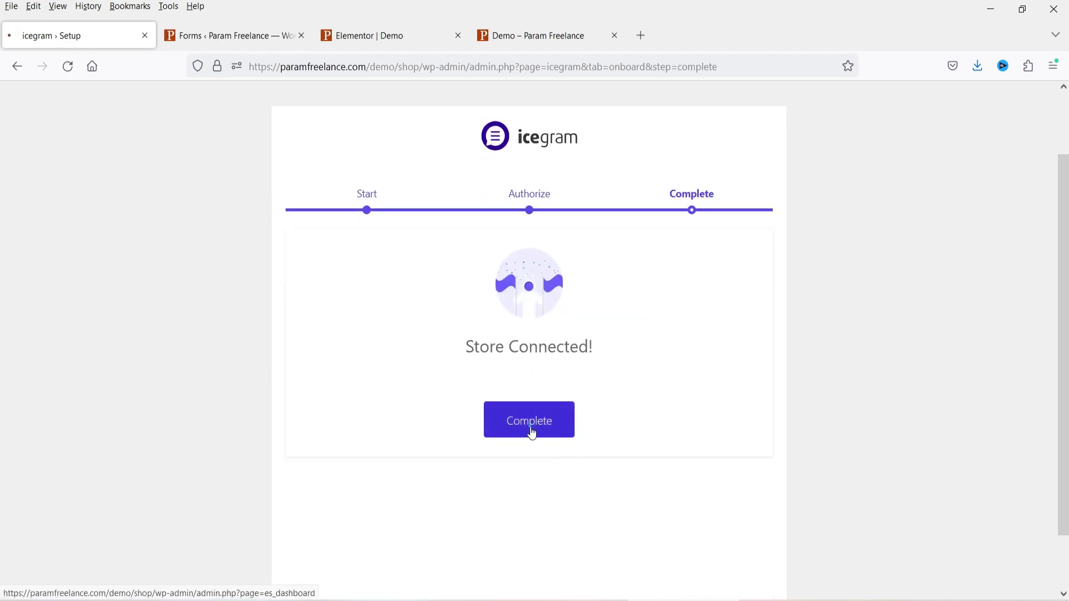
pyautogui.click(532, 433)
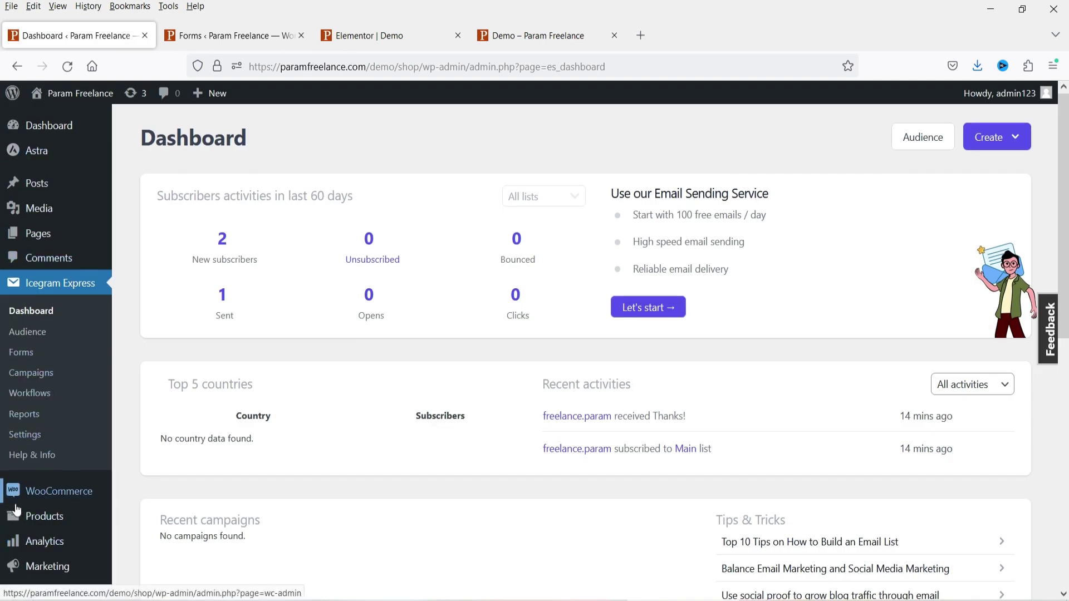
# - Check Icegram Express Max in the Installed Plugins list, then return to the Icegram Express dashboard
pyautogui.scroll(-6, 34, 490)
pyautogui.click(41, 479)
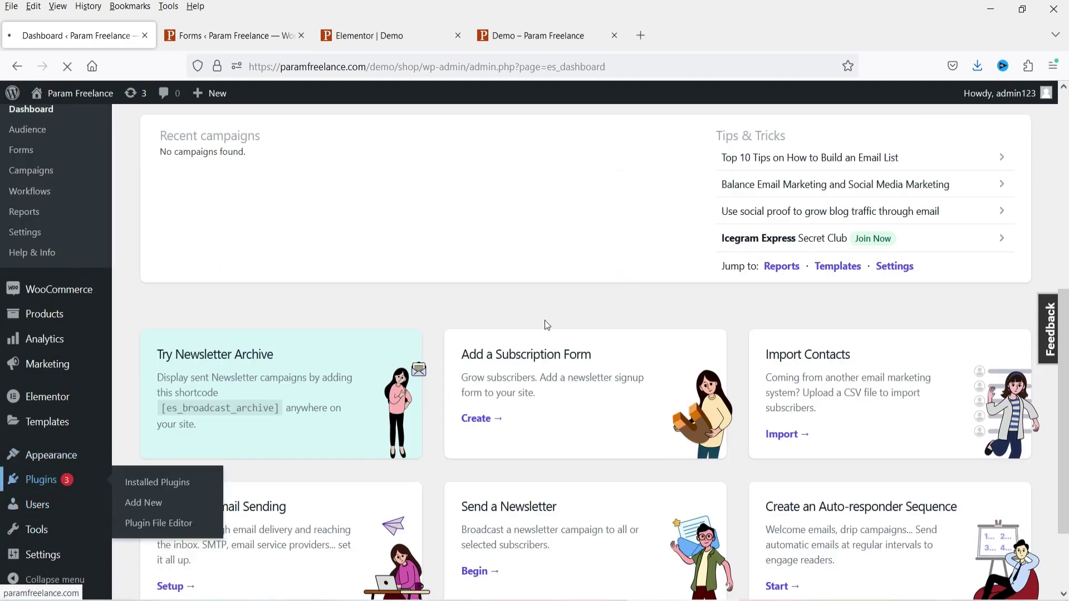
pyautogui.scroll(-10, 540, 315)
pyautogui.scroll(1, 529, 314)
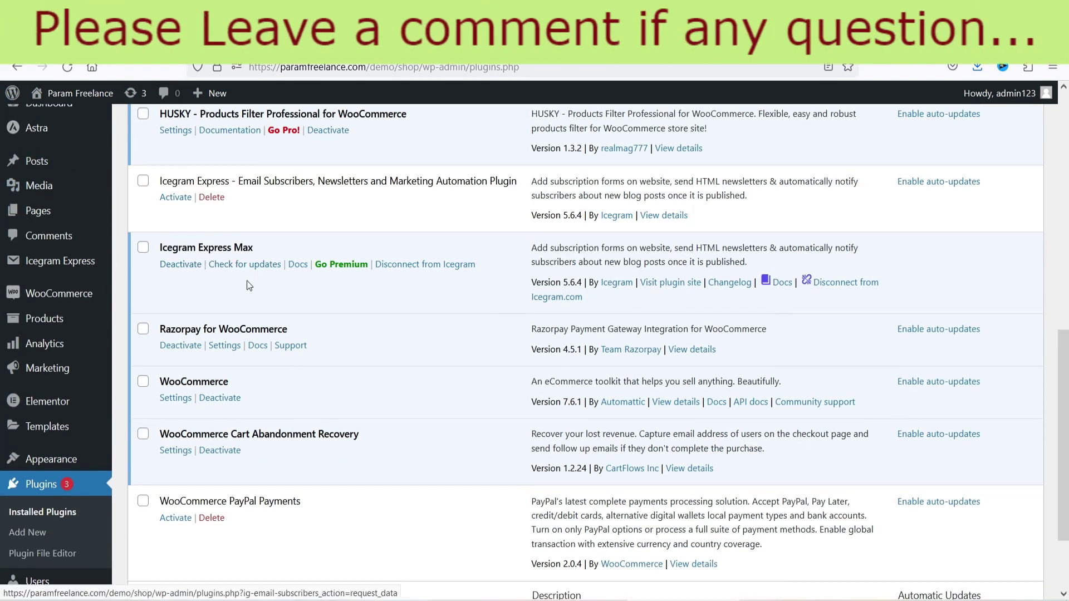
pyautogui.scroll(5, 247, 282)
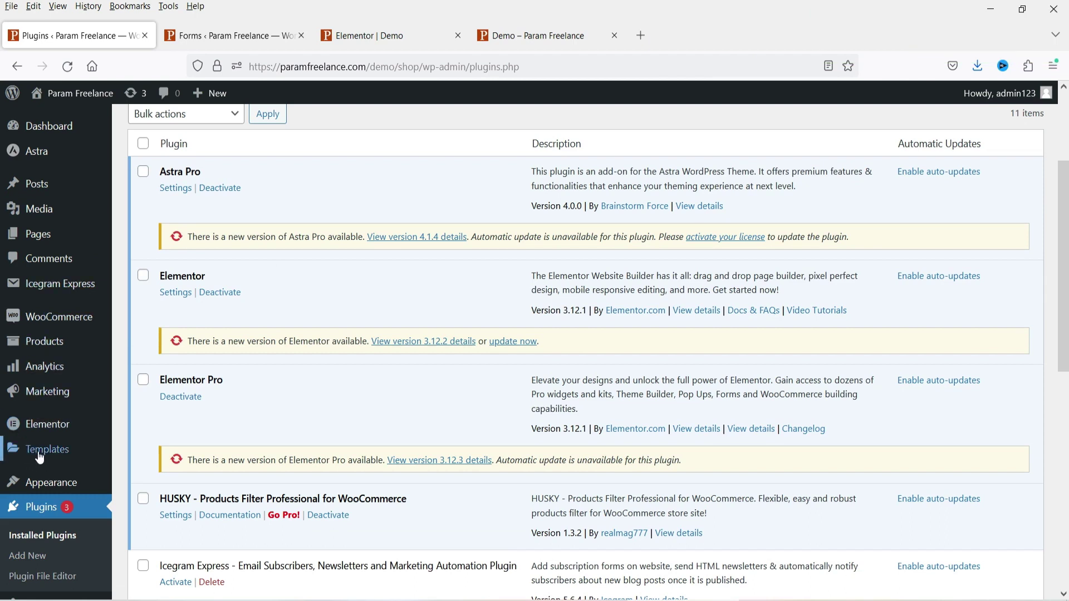
pyautogui.scroll(-1, 48, 412)
pyautogui.scroll(2, 48, 334)
pyautogui.scroll(2, 48, 291)
pyautogui.click(407, 244)
pyautogui.scroll(-4, 446, 239)
pyautogui.scroll(-3, 608, 246)
pyautogui.scroll(6, 608, 246)
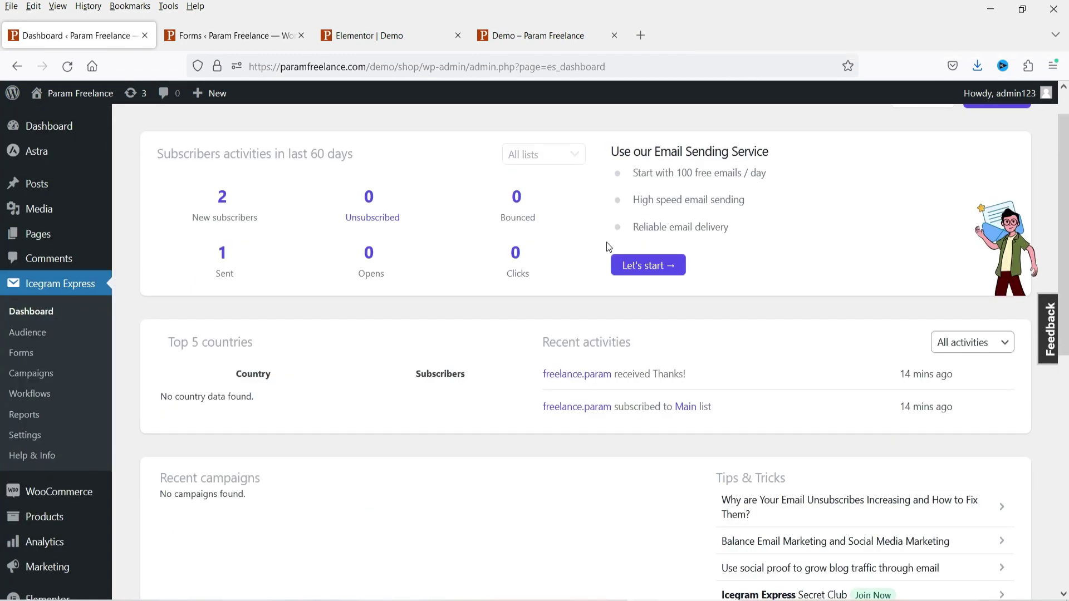
# - Preview the gold-and-black Black Friday 50% off template, then close it and go back to Campaigns
pyautogui.click(29, 373)
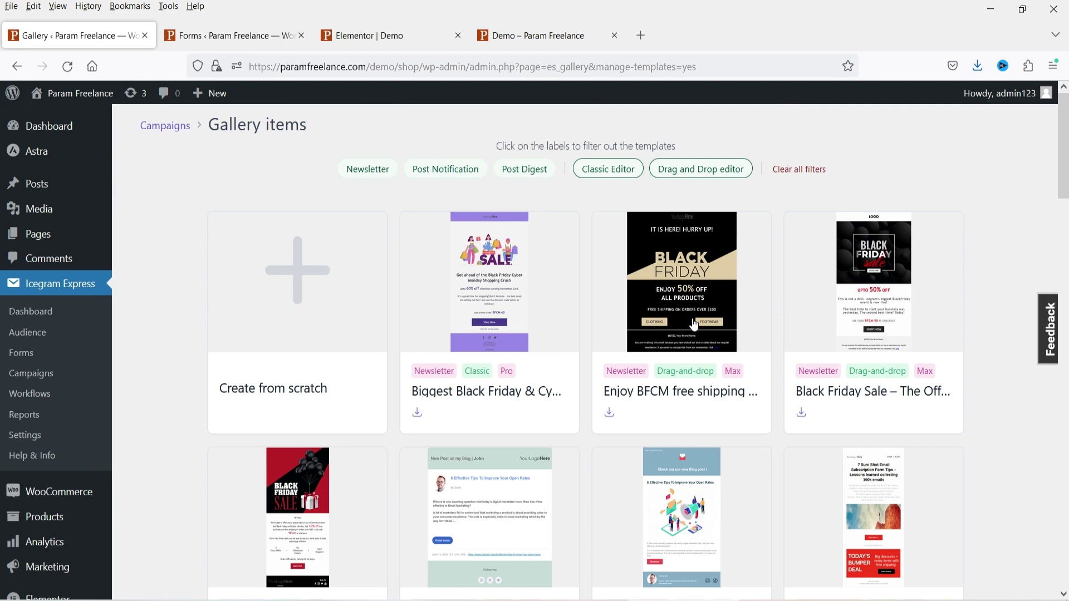
pyautogui.click(699, 295)
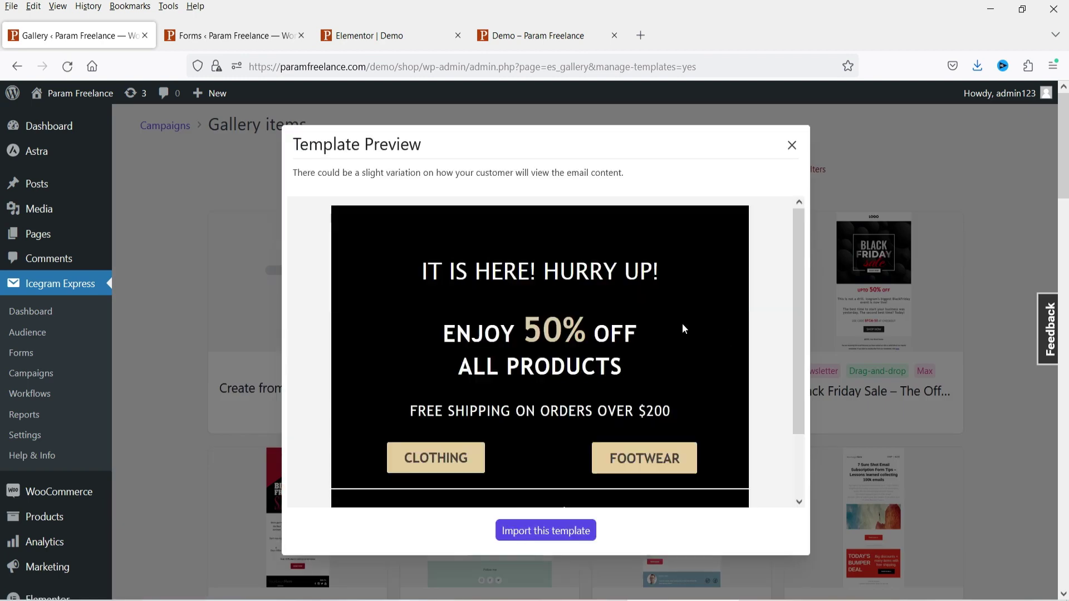
pyautogui.scroll(-5, 670, 295)
pyautogui.scroll(5, 667, 288)
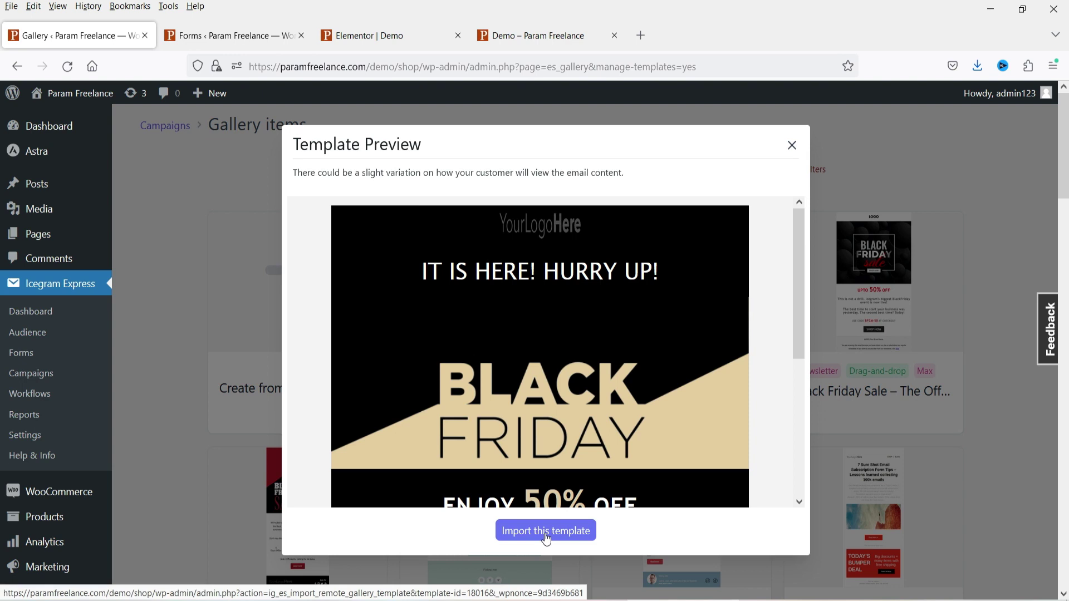
pyautogui.click(792, 144)
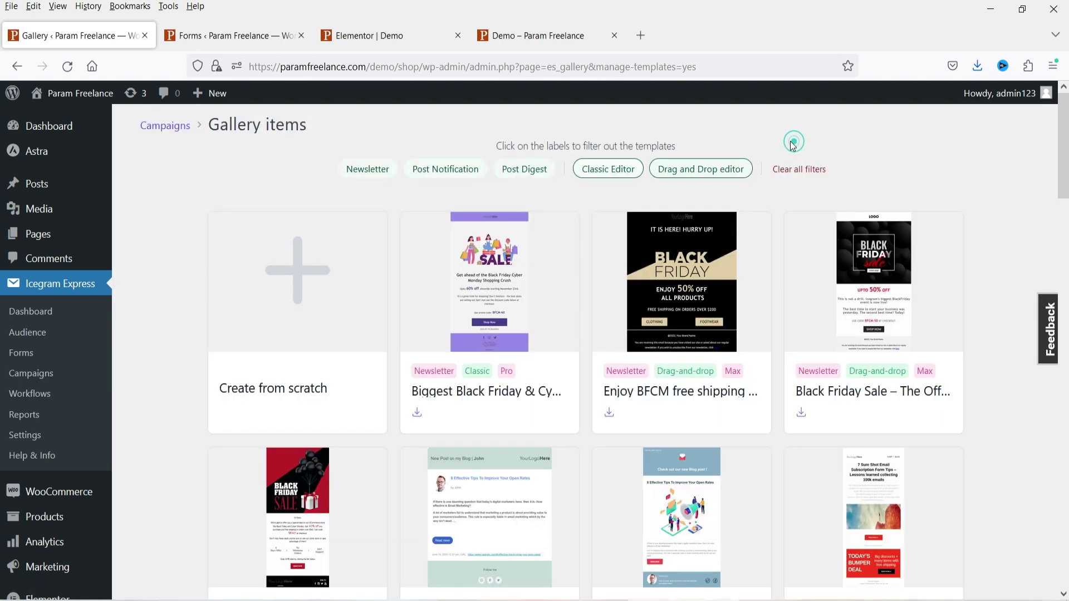
pyautogui.click(32, 373)
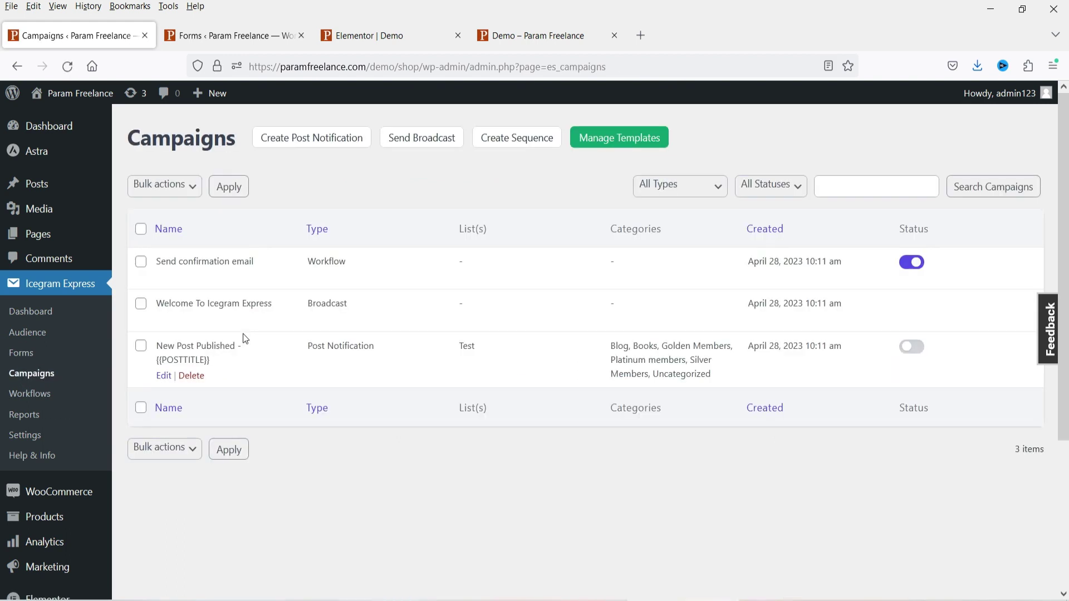
# - Create a sequence, keep the first email immediate, and add a second email delayed 2 days
pyautogui.click(512, 145)
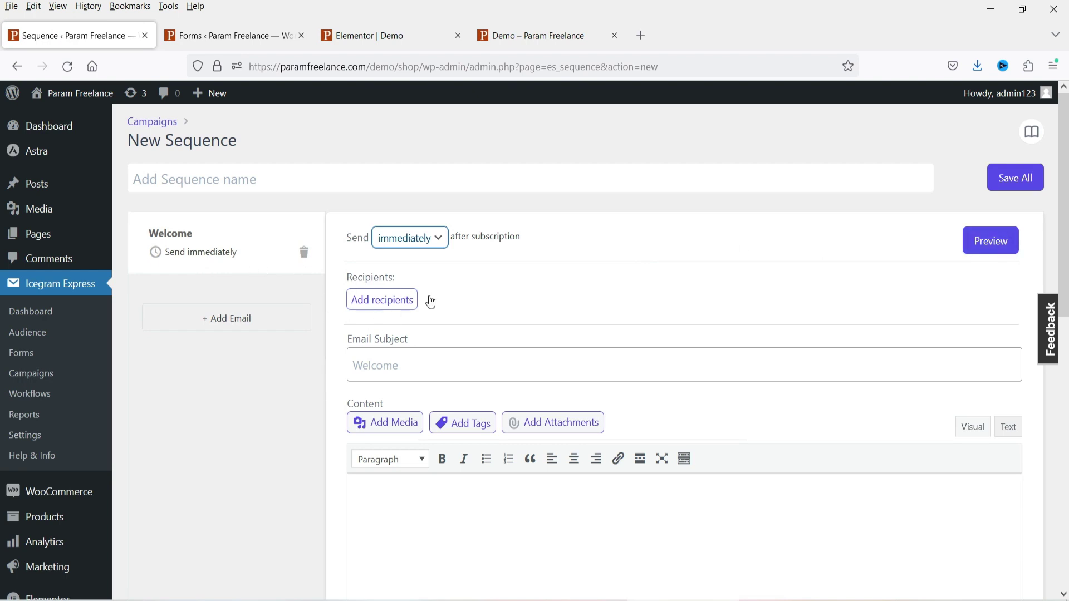
pyautogui.click(427, 238)
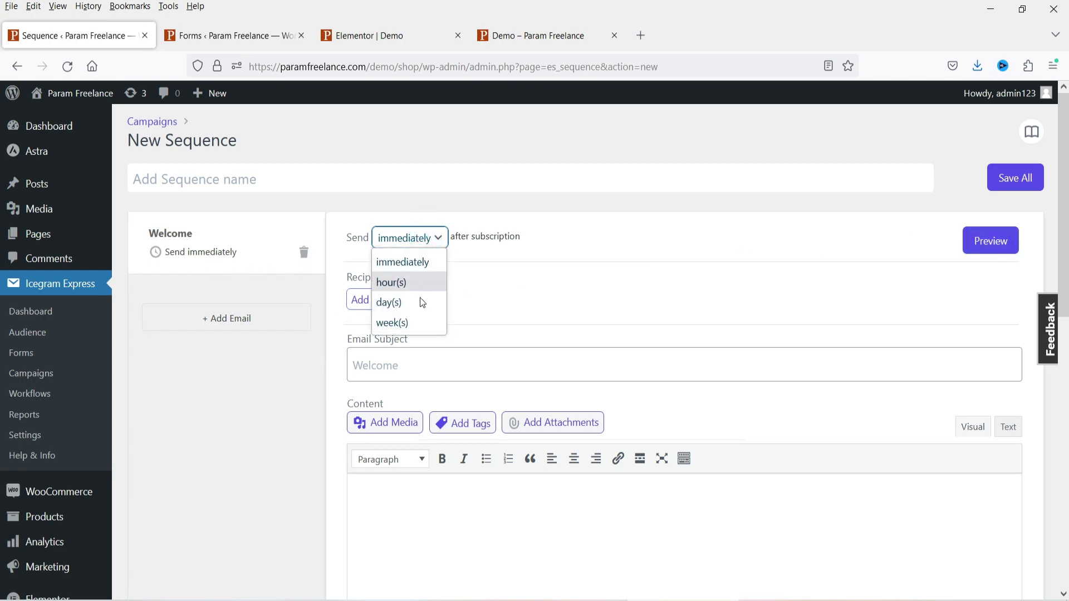
pyautogui.click(119, 391)
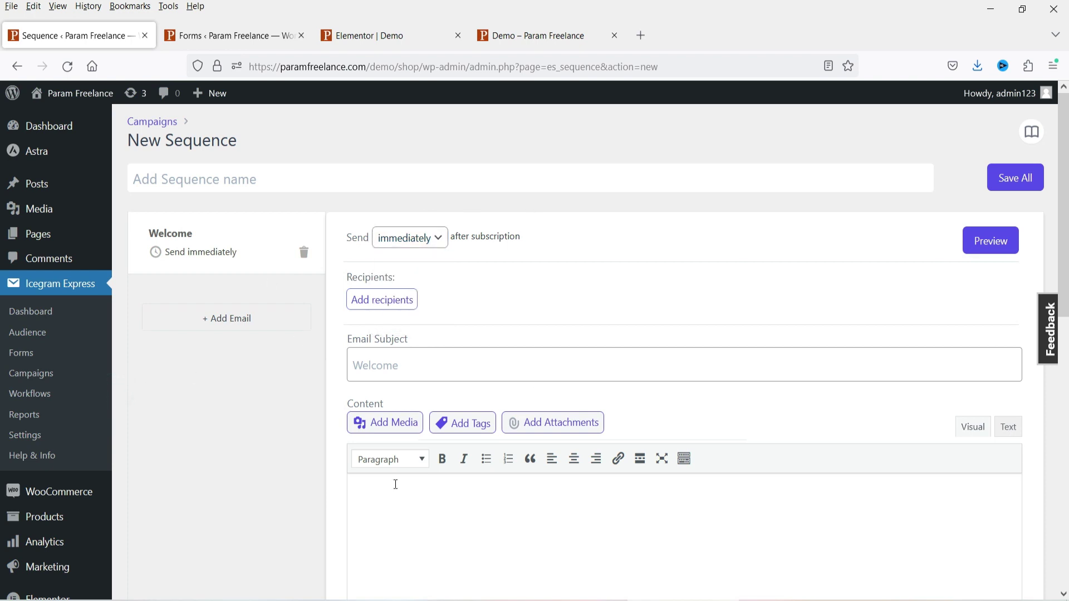
pyautogui.click(257, 323)
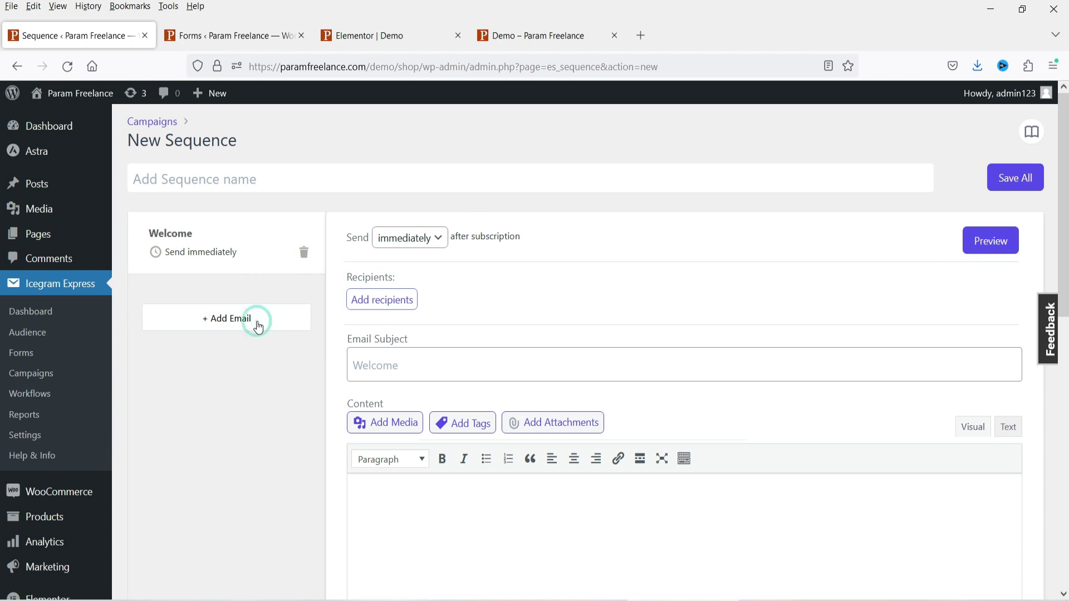
pyautogui.click(413, 238)
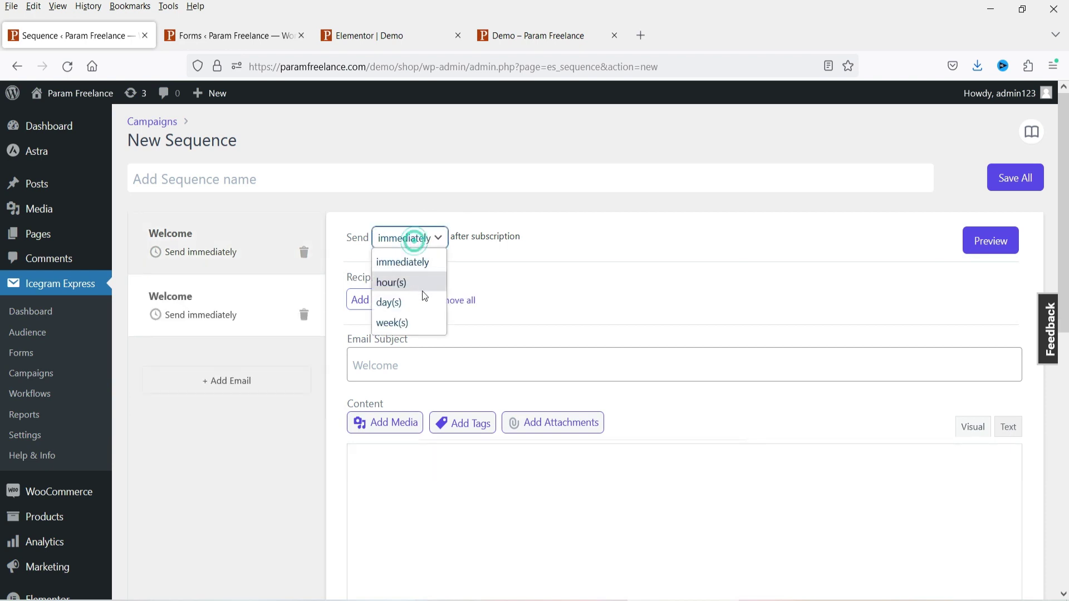
pyautogui.click(409, 305)
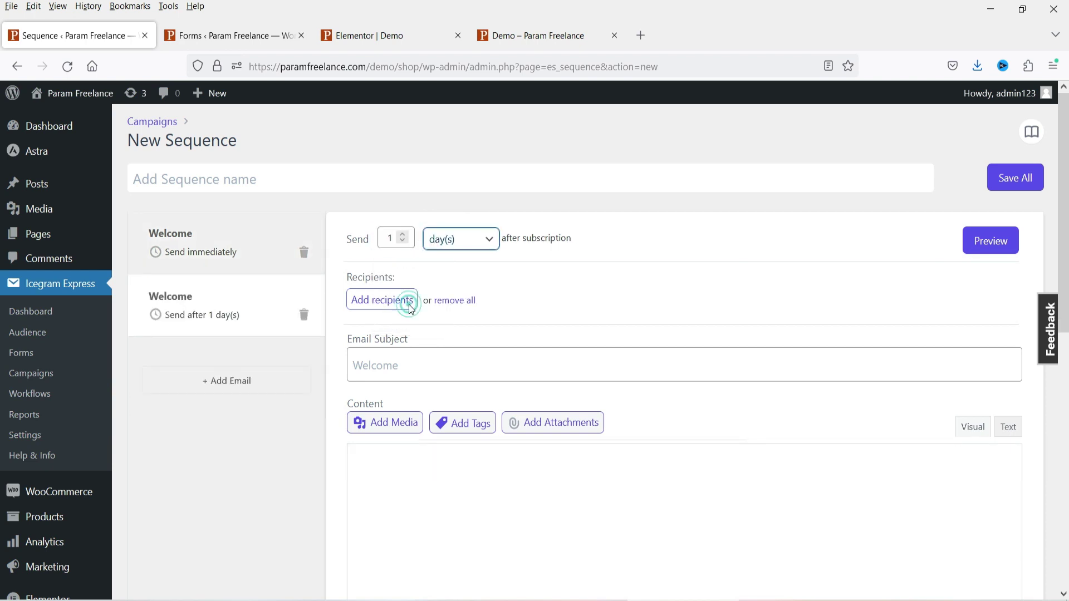
pyautogui.click(403, 235)
# - Leave the sequence for Campaigns and move on to the Icegram Express workflow gallery
pyautogui.click(31, 373)
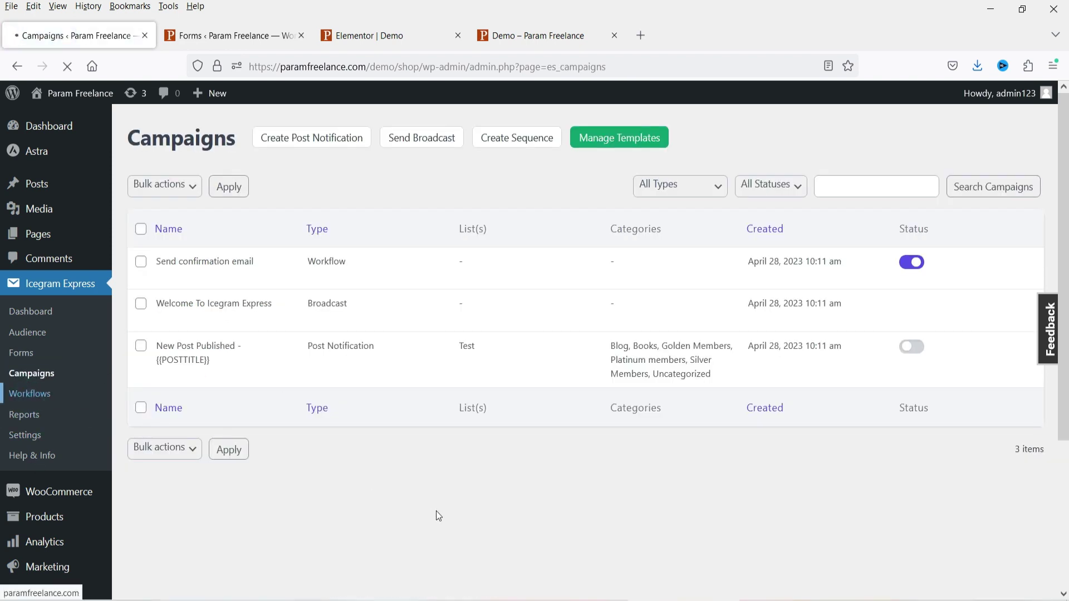
pyautogui.click(265, 170)
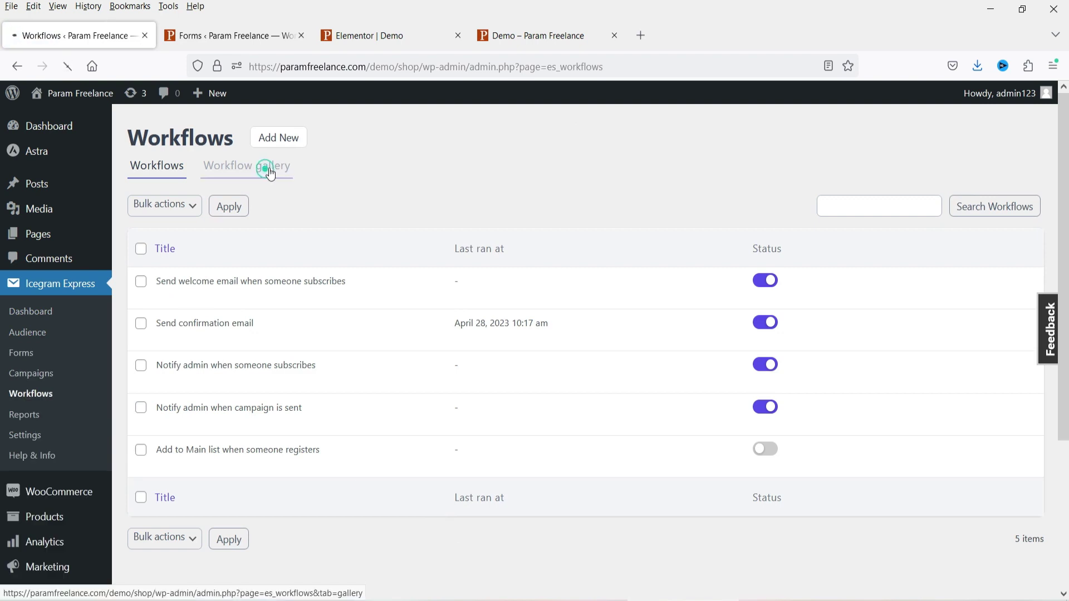
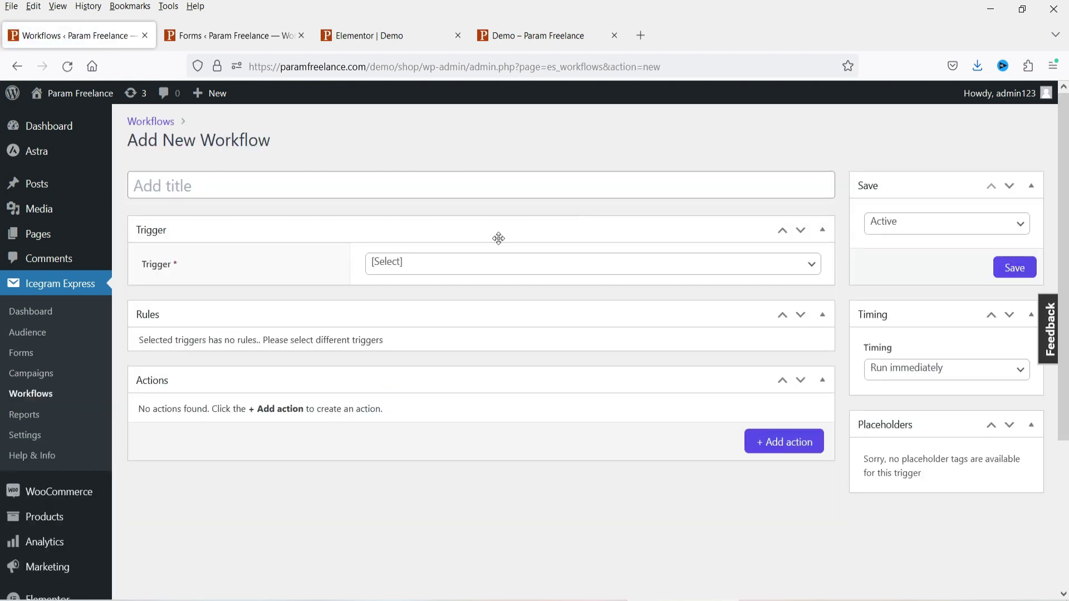
# - Browse the available workflow triggers and close the list without picking one
pyautogui.click(461, 273)
pyautogui.scroll(-2, 462, 318)
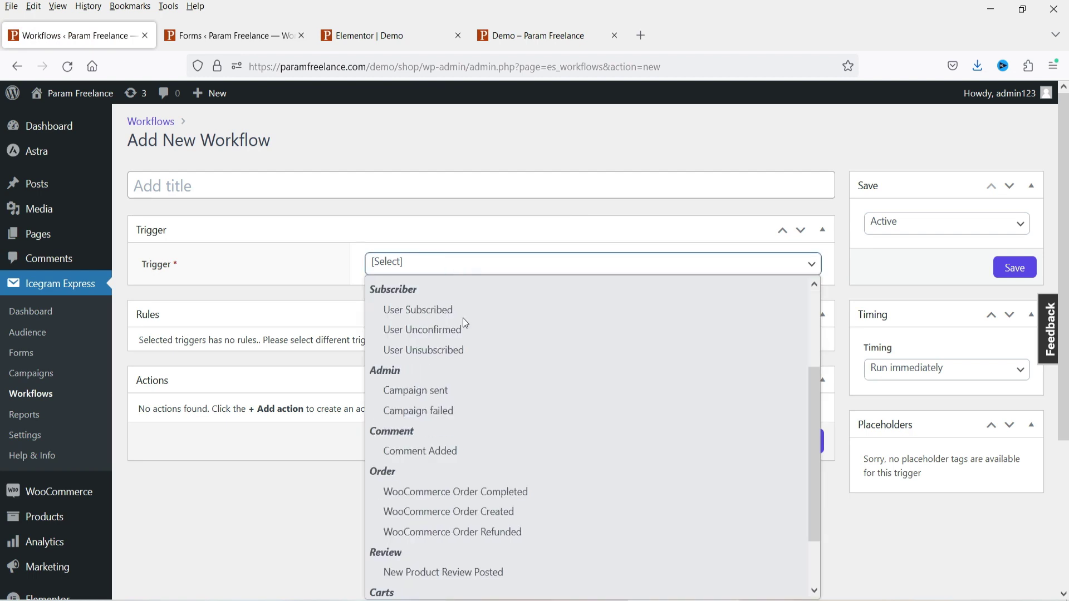
pyautogui.scroll(-2, 513, 388)
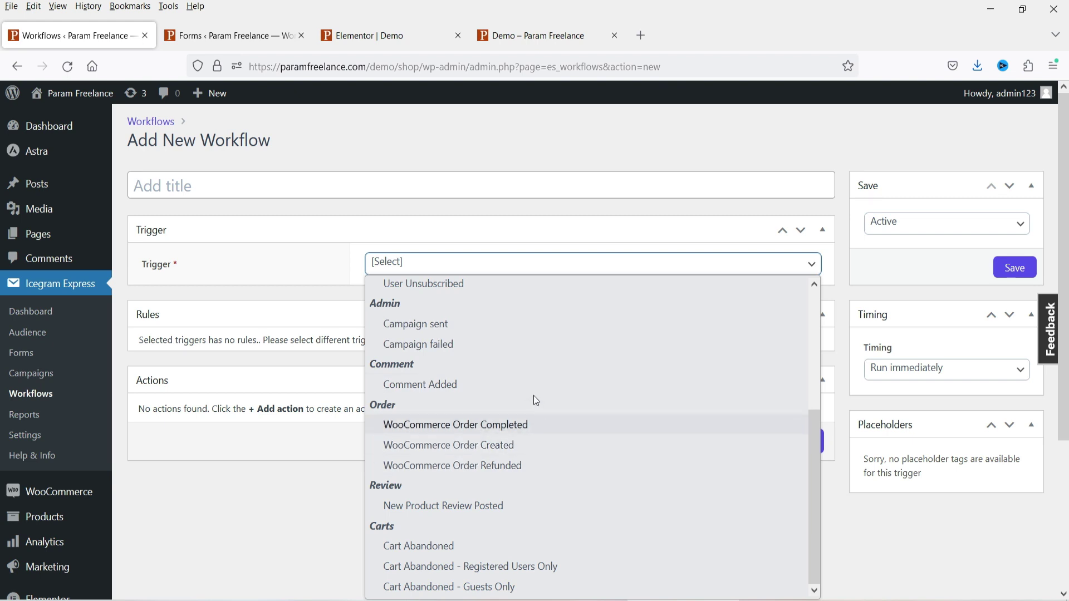
pyautogui.scroll(3, 534, 396)
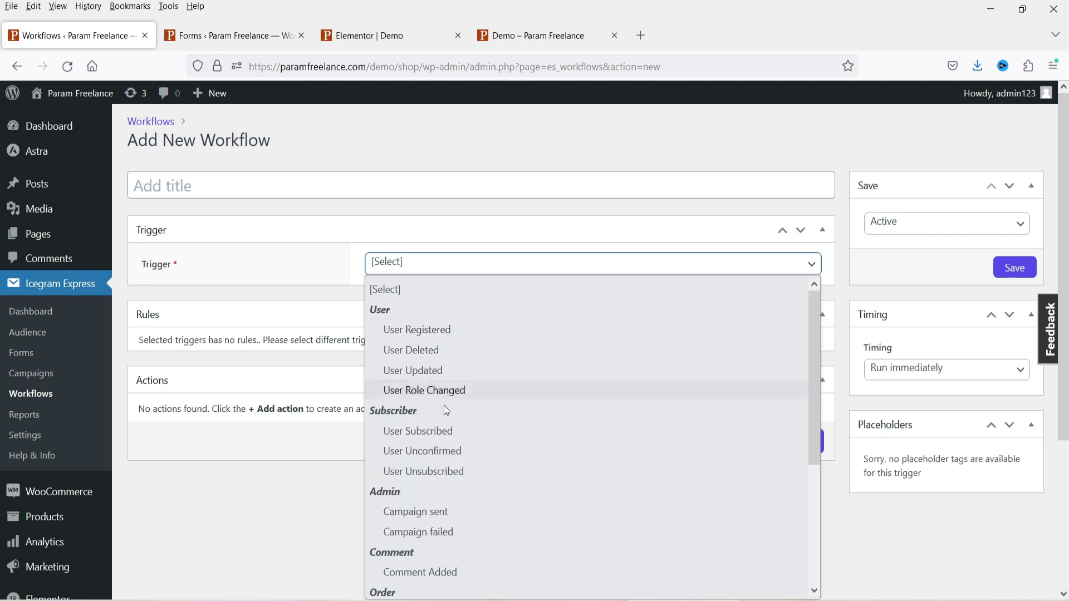
pyautogui.scroll(-3, 446, 410)
pyautogui.click(262, 539)
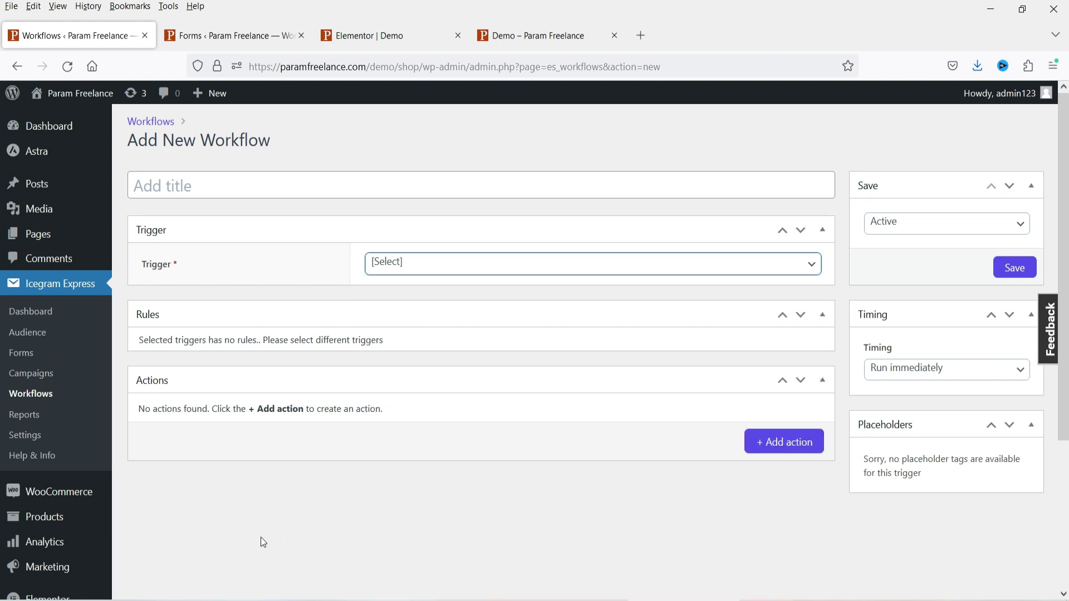
pyautogui.click(262, 538)
pyautogui.click(300, 342)
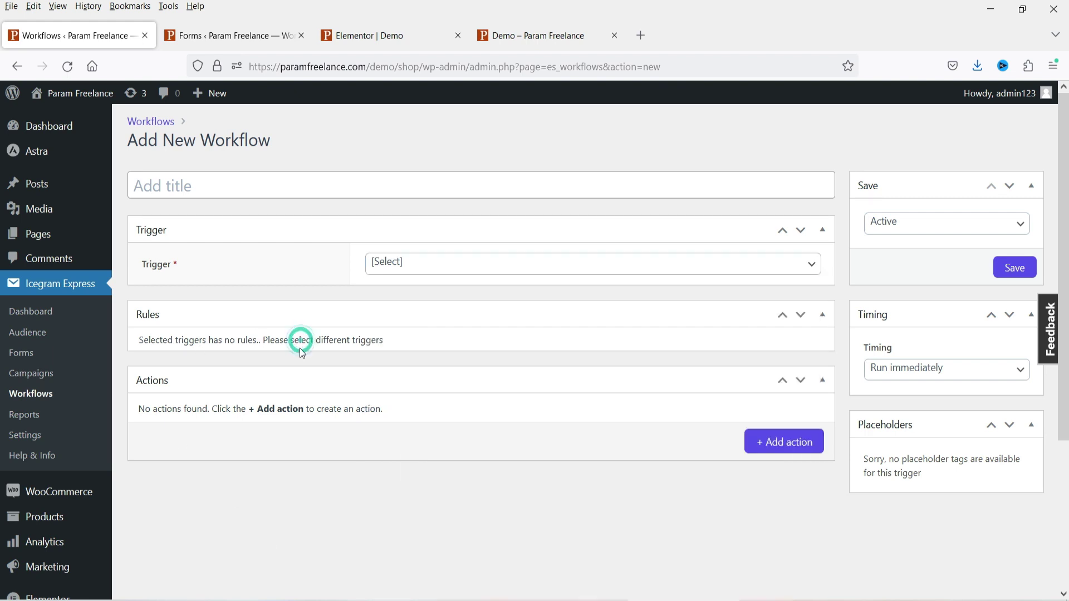
# - Add a new action to the workflow, leaving its action type unchosen
pyautogui.click(797, 447)
pyautogui.scroll(-3, 575, 330)
pyautogui.click(479, 258)
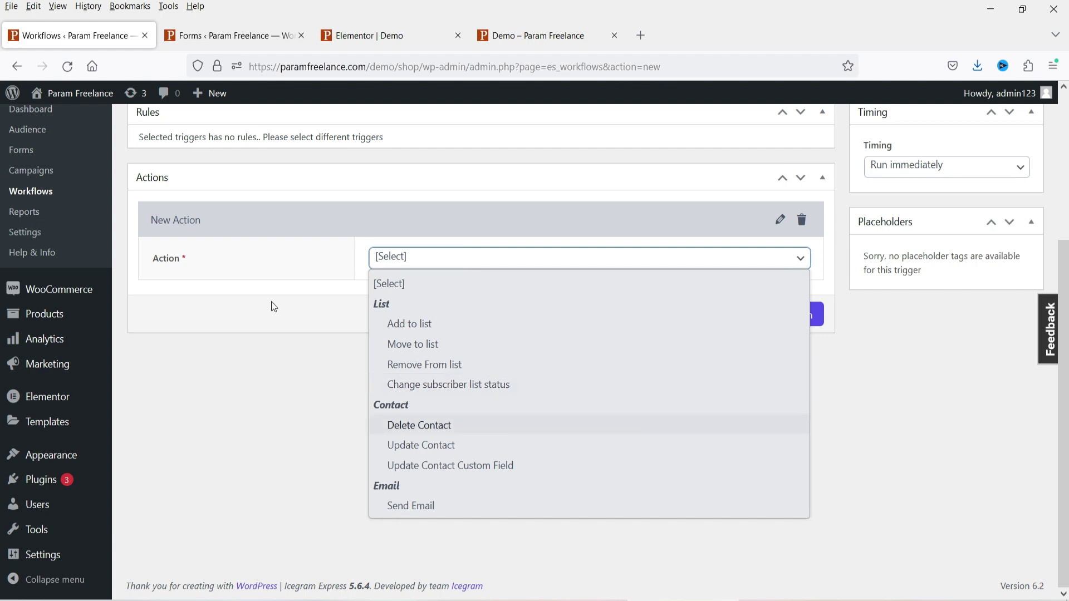
pyautogui.click(349, 144)
pyautogui.scroll(3, 518, 186)
# - Set the workflow trigger to WooCommerce Order Created
pyautogui.click(494, 213)
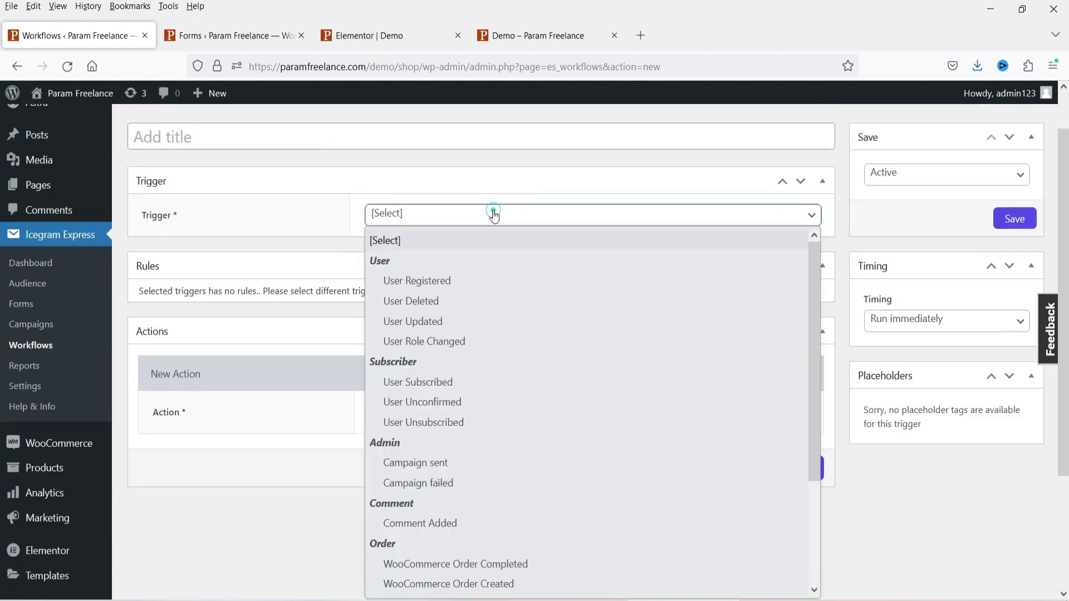
pyautogui.scroll(-3, 524, 384)
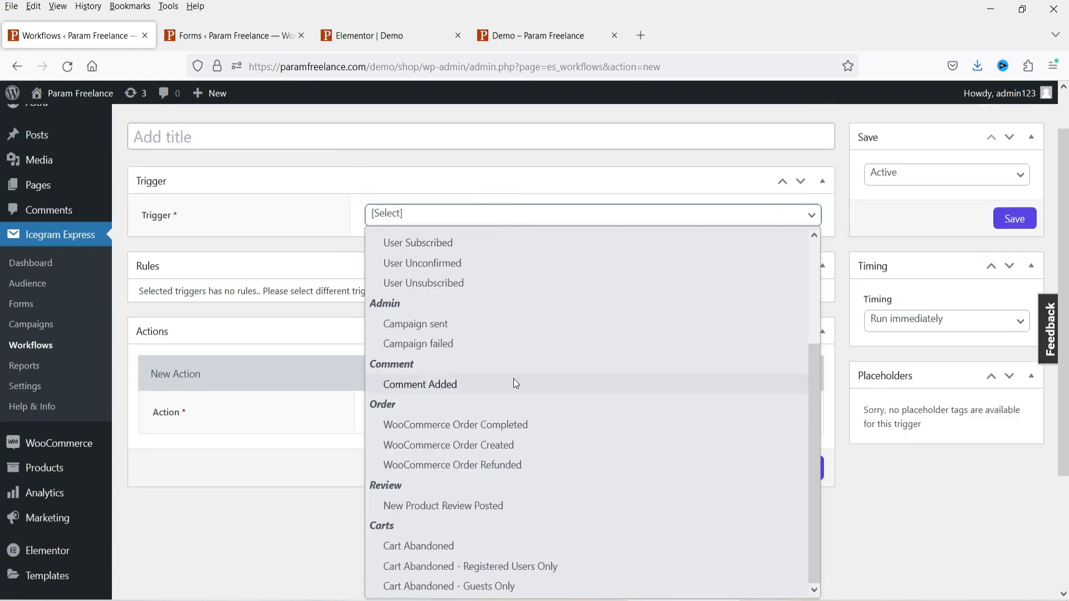
pyautogui.click(514, 444)
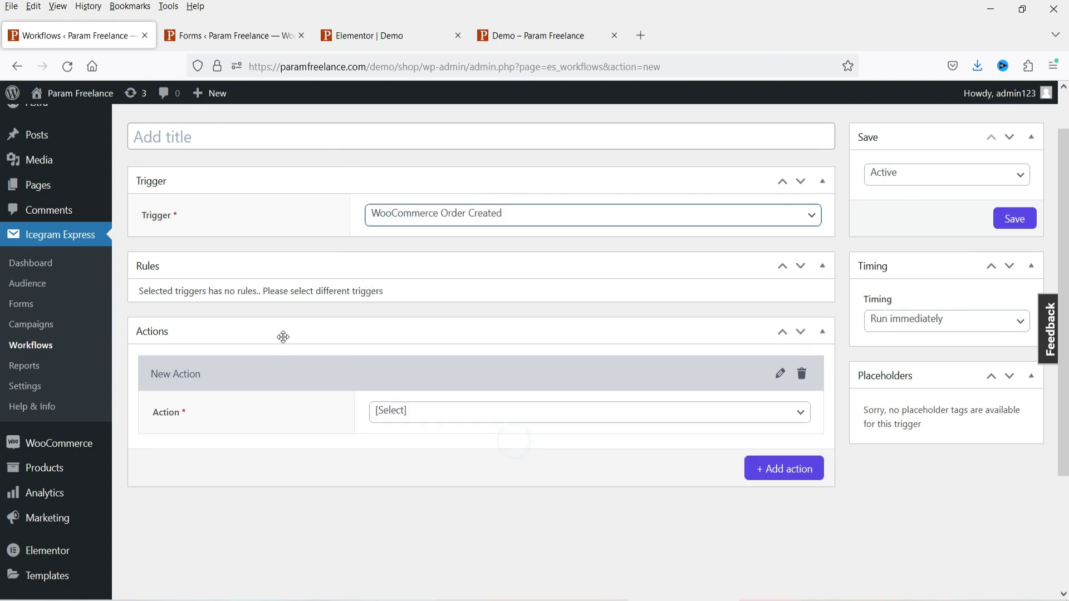
# - Add a rule group with the Order - Items rule and begin its product search
pyautogui.click(431, 421)
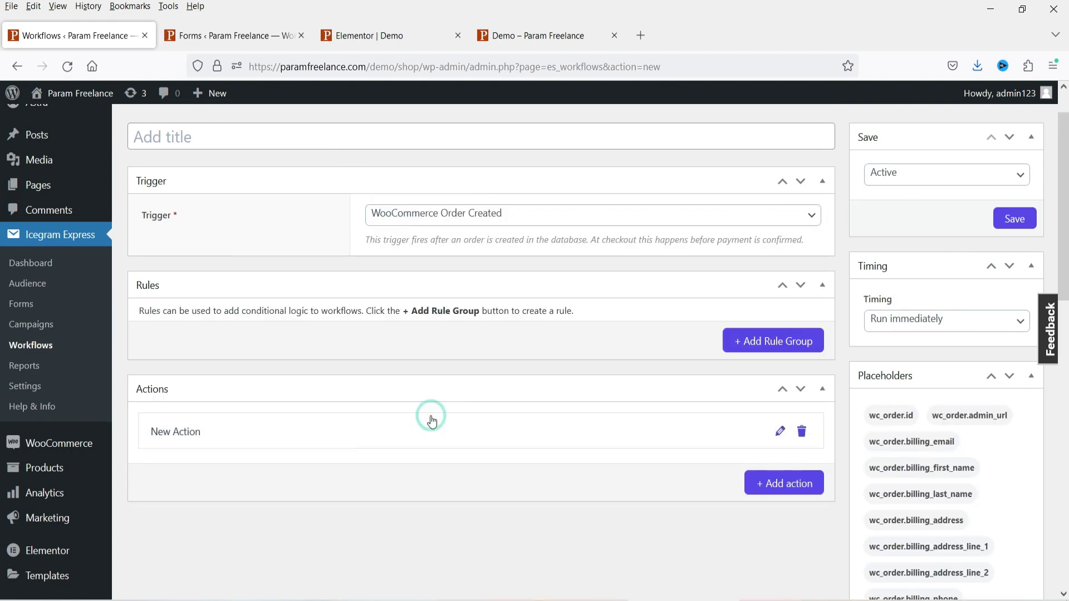
pyautogui.click(773, 343)
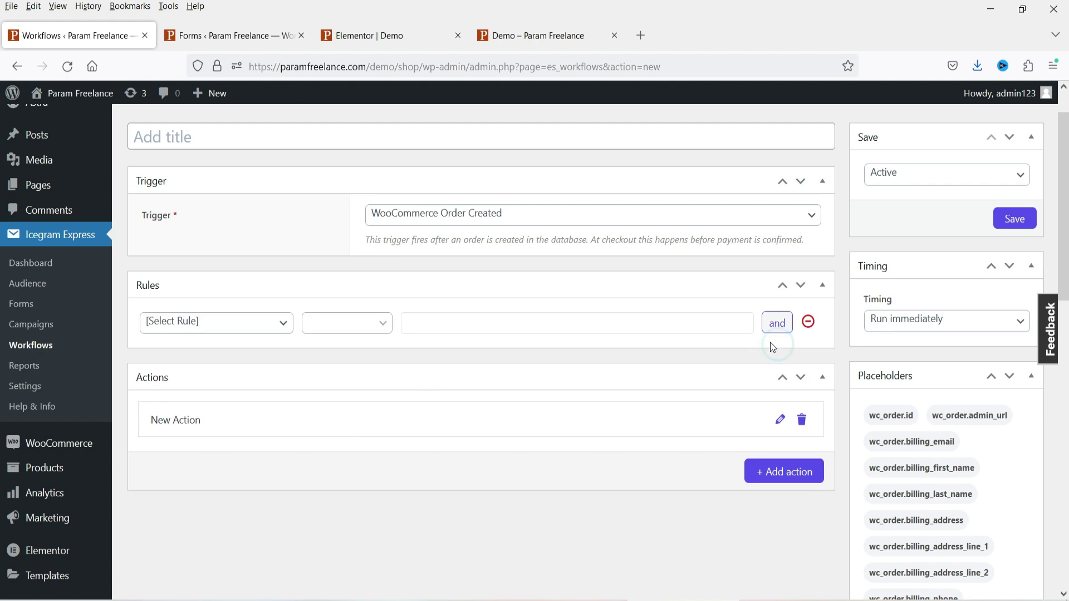
pyautogui.click(211, 325)
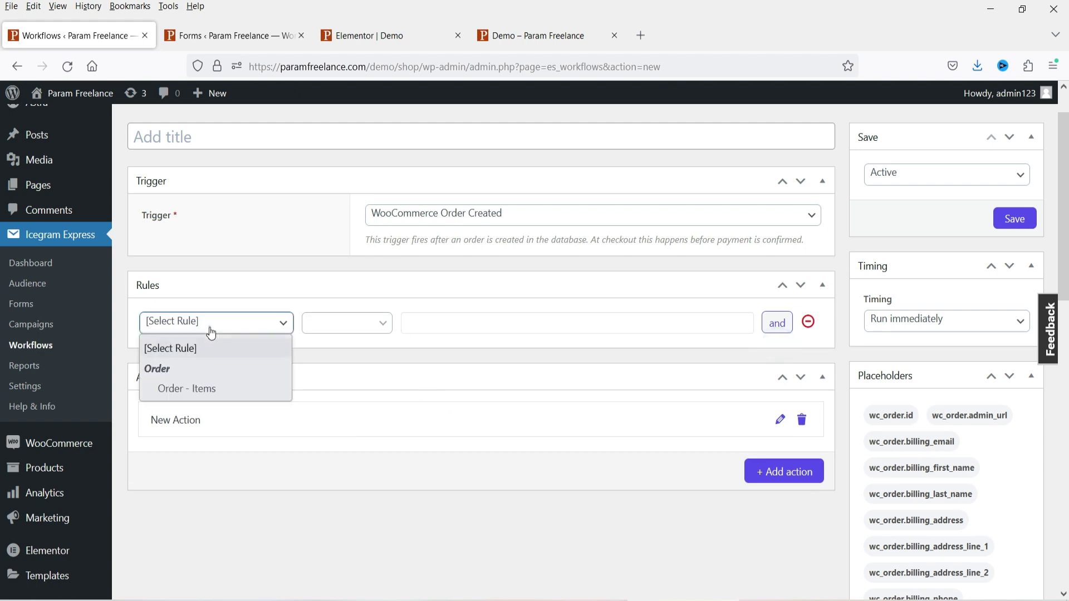
pyautogui.click(214, 390)
pyautogui.click(432, 326)
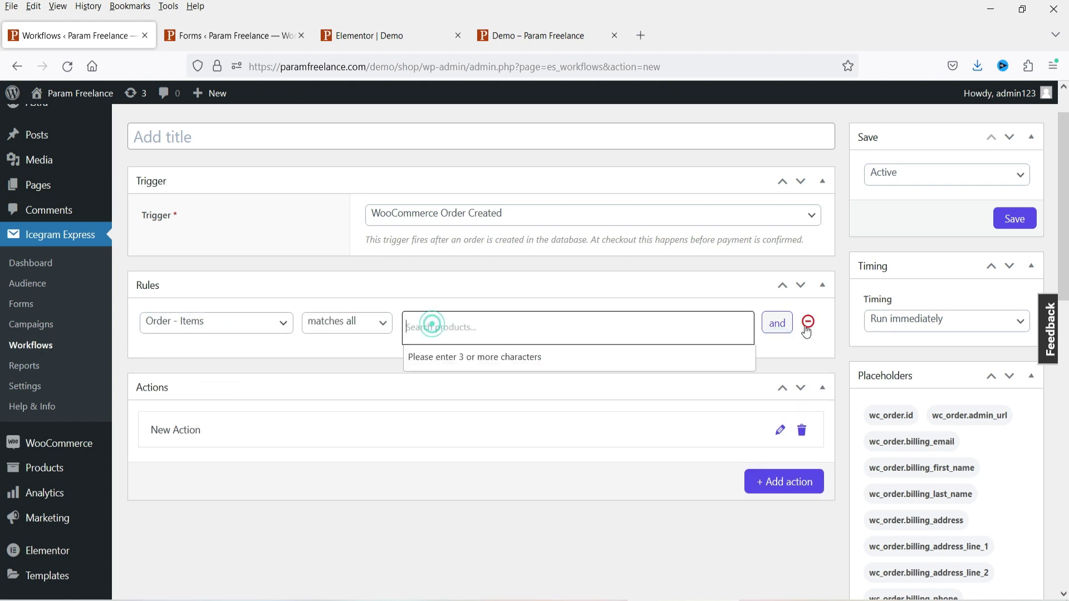
pyautogui.click(788, 356)
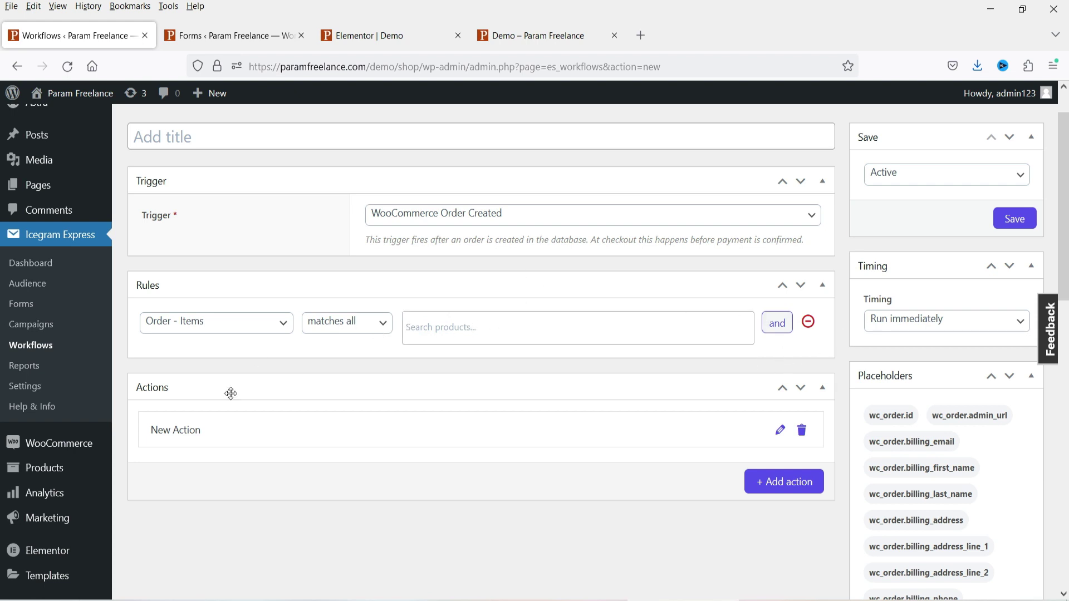
# - Make the action Add to list, targeting the WooCommerce list
pyautogui.click(779, 431)
pyautogui.scroll(-3, 502, 334)
pyautogui.click(473, 315)
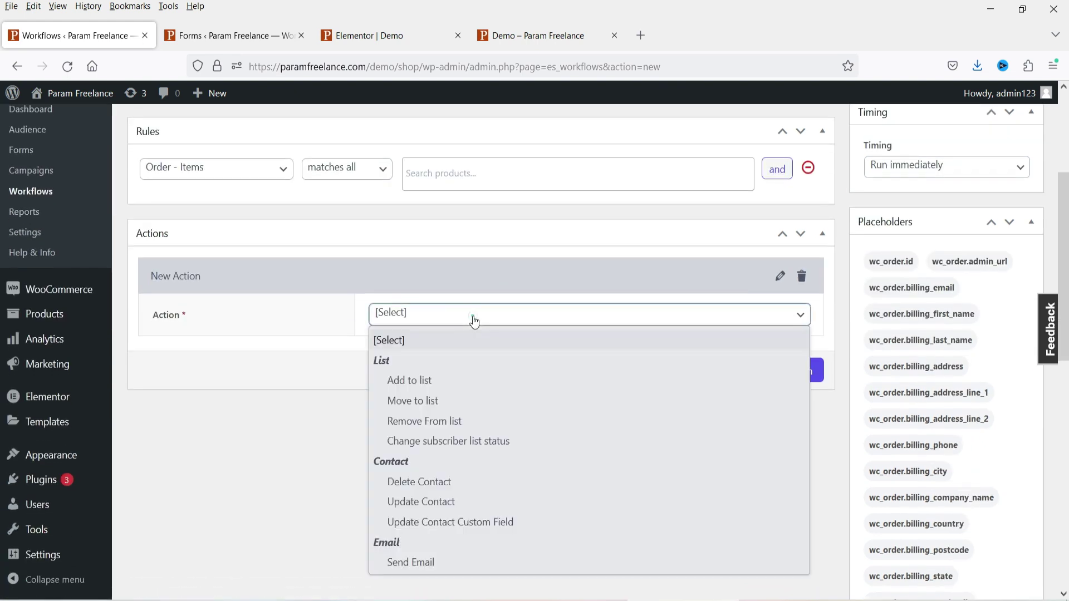
pyautogui.click(462, 382)
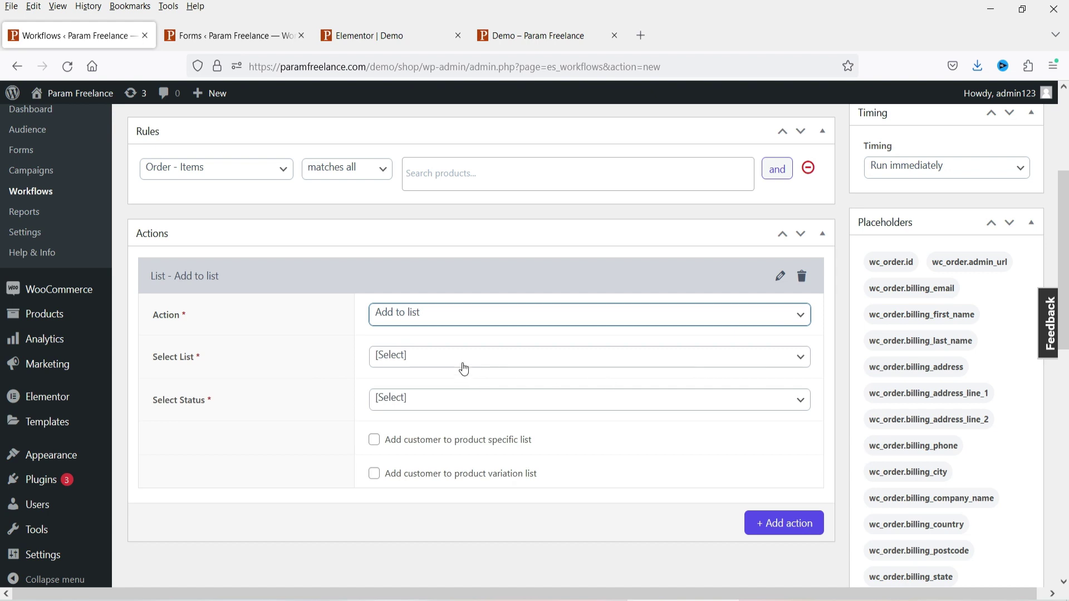
pyautogui.click(461, 359)
pyautogui.click(462, 444)
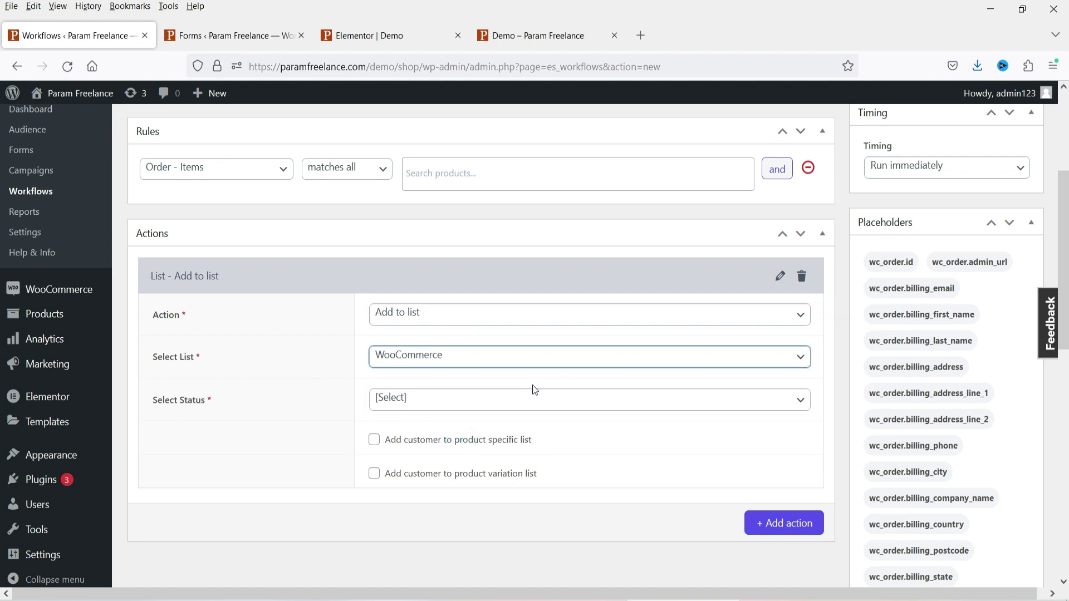
# - Set the list status to Subscribed, leave product-specific lists off, and collapse the action
pyautogui.click(494, 406)
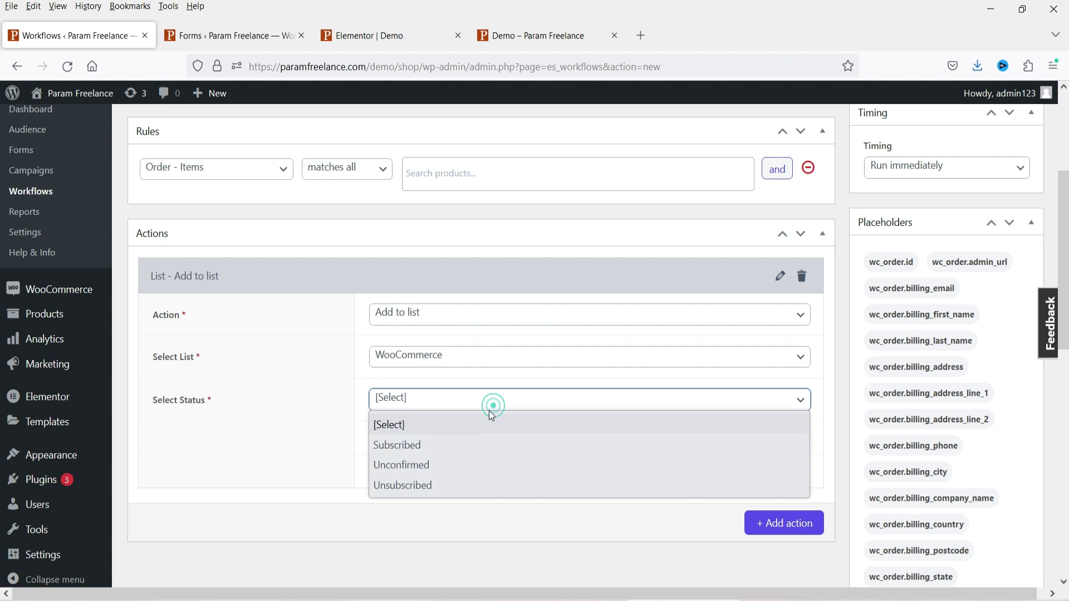
pyautogui.click(471, 444)
pyautogui.click(373, 443)
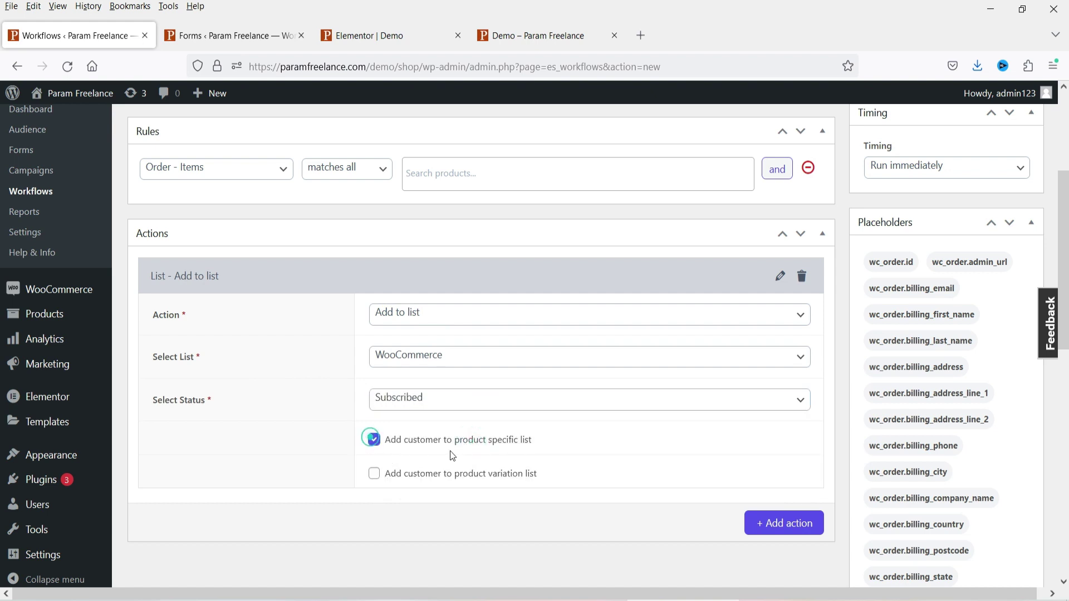
pyautogui.click(374, 440)
pyautogui.click(494, 279)
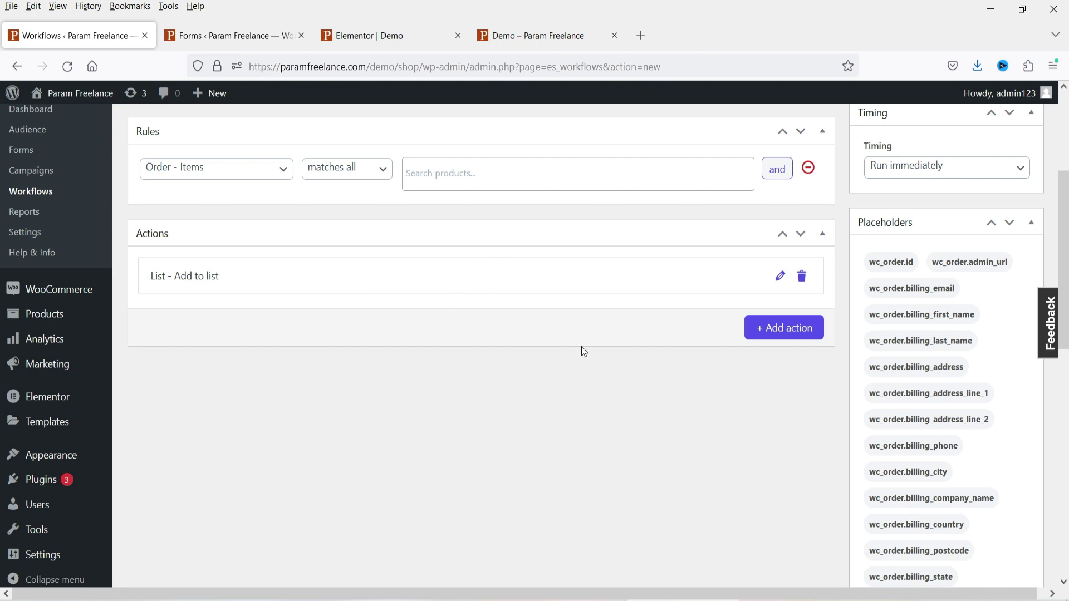
# - Add a second action and set its type to Send Email
pyautogui.click(775, 328)
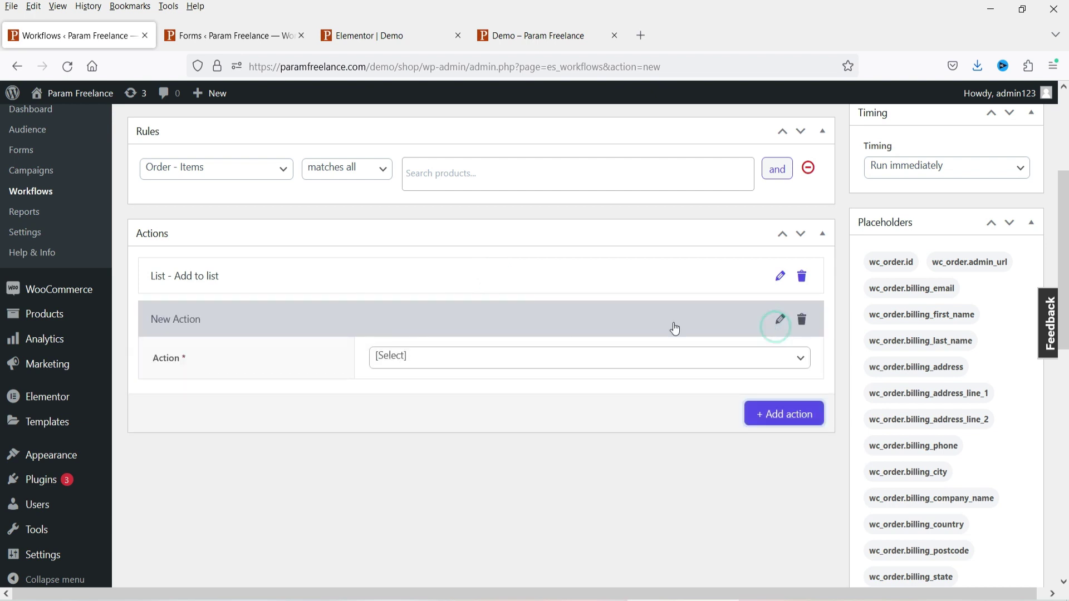
pyautogui.click(474, 358)
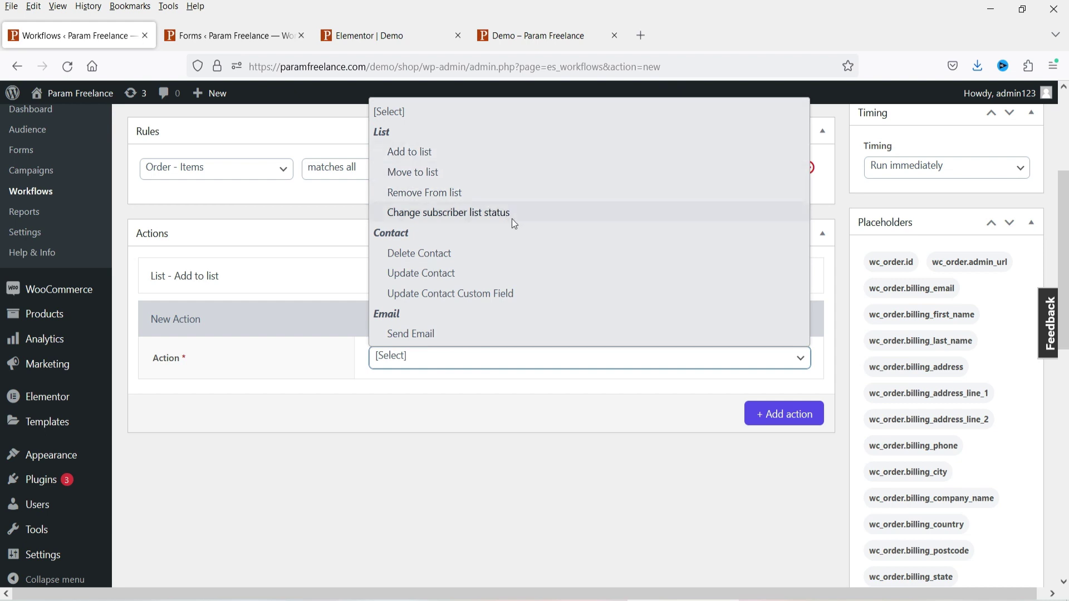
pyautogui.click(412, 332)
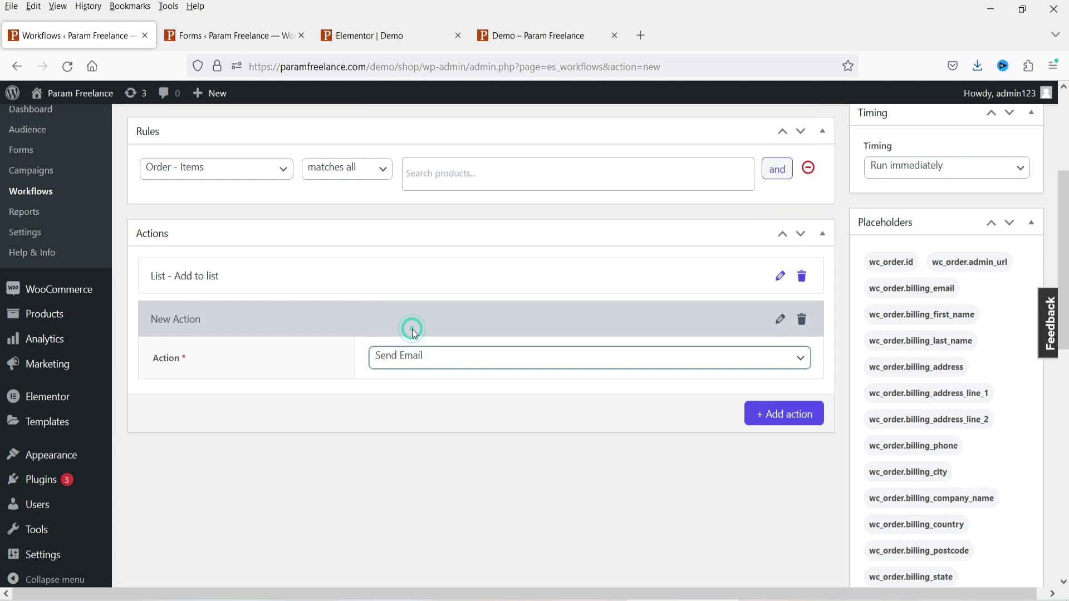
pyautogui.scroll(-3, 461, 390)
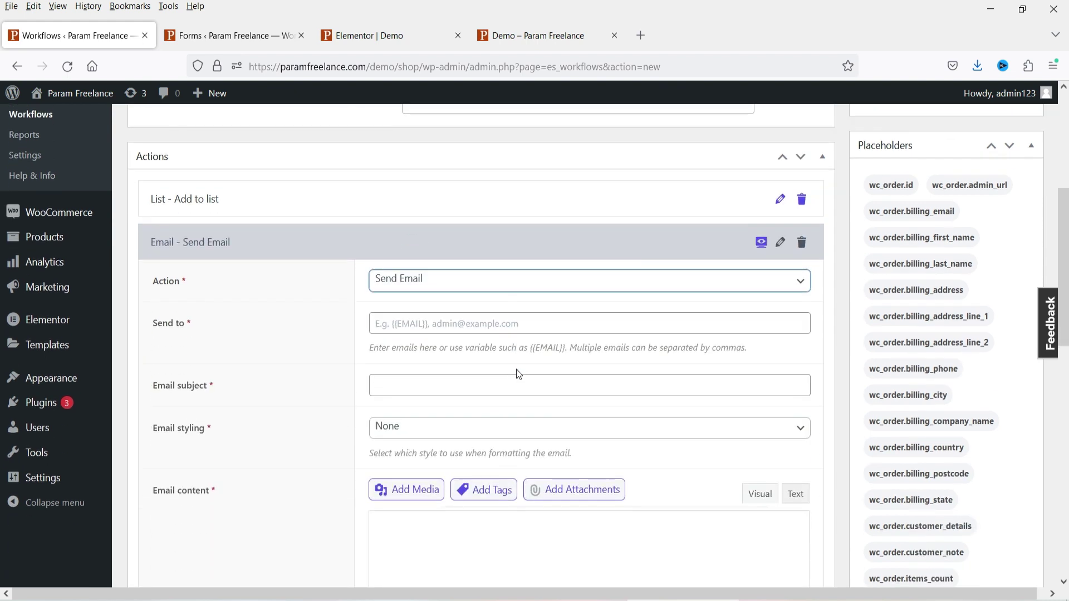
pyautogui.scroll(-2, 461, 350)
# - Go through the email's Send to, subject and body fields, leaving them blank
pyautogui.click(413, 170)
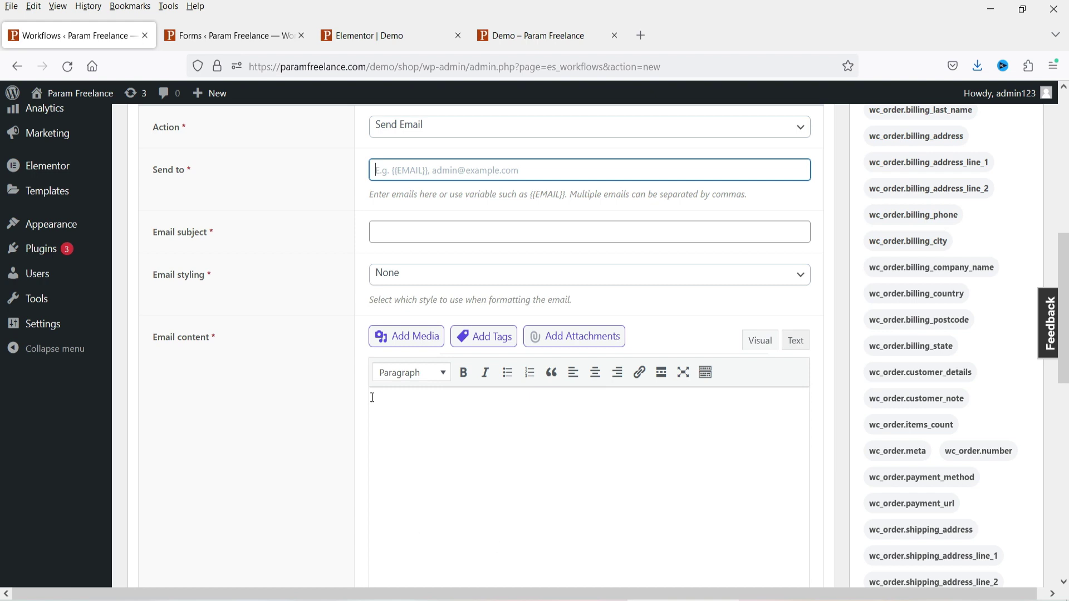
pyautogui.click(413, 234)
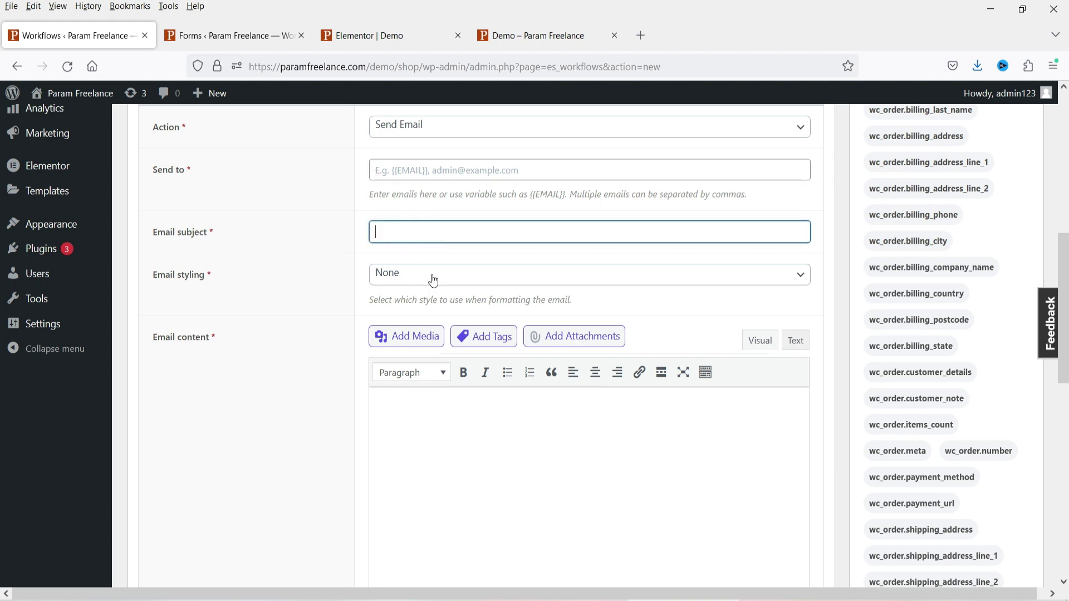
pyautogui.click(470, 417)
pyautogui.scroll(-4, 437, 258)
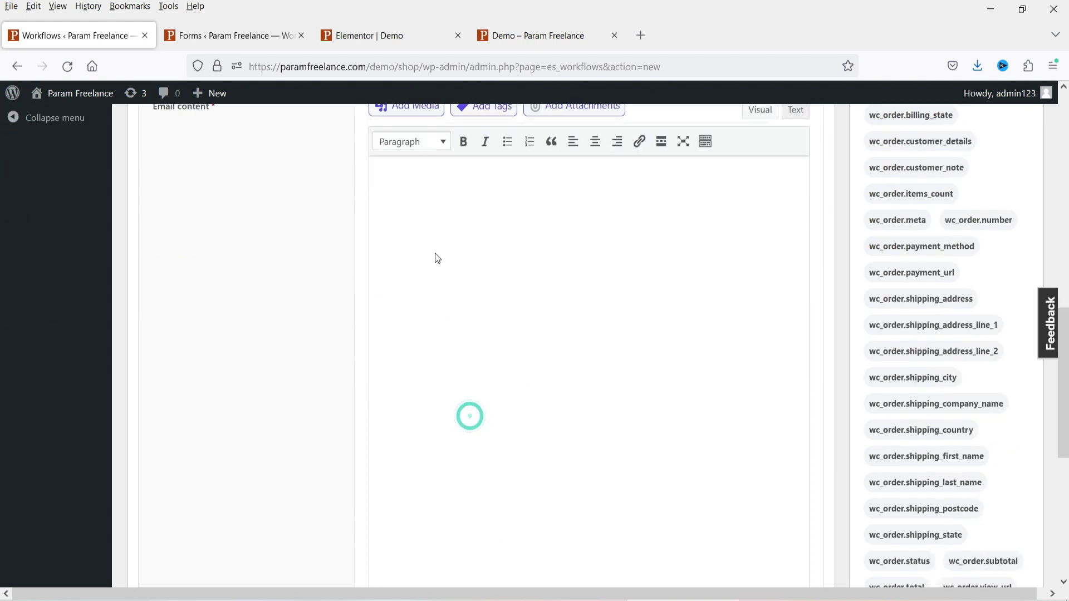
pyautogui.click(547, 196)
pyautogui.scroll(3, 650, 433)
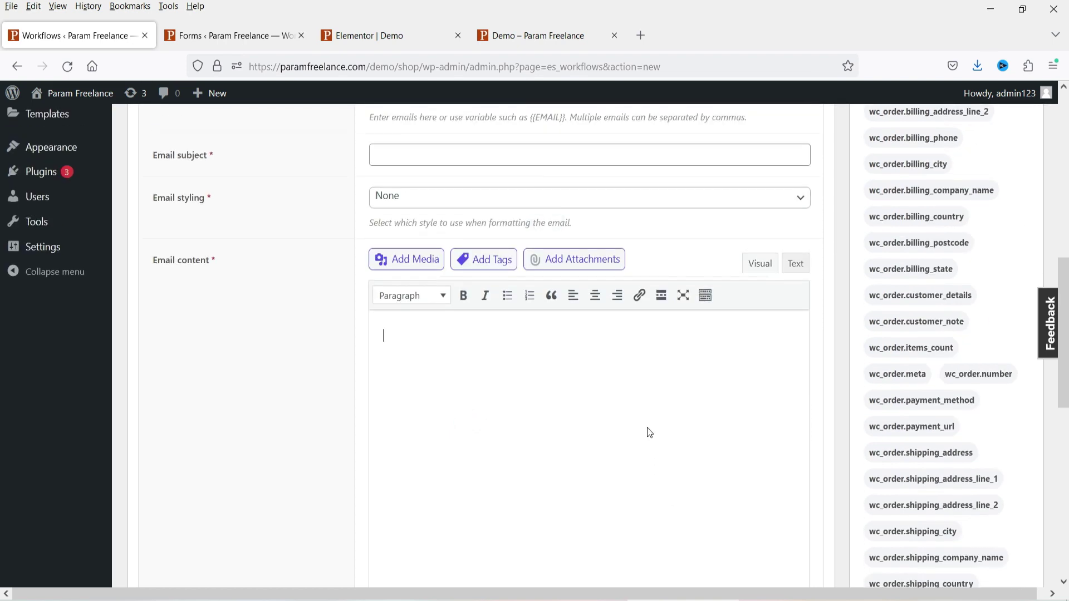
pyautogui.scroll(7, 633, 418)
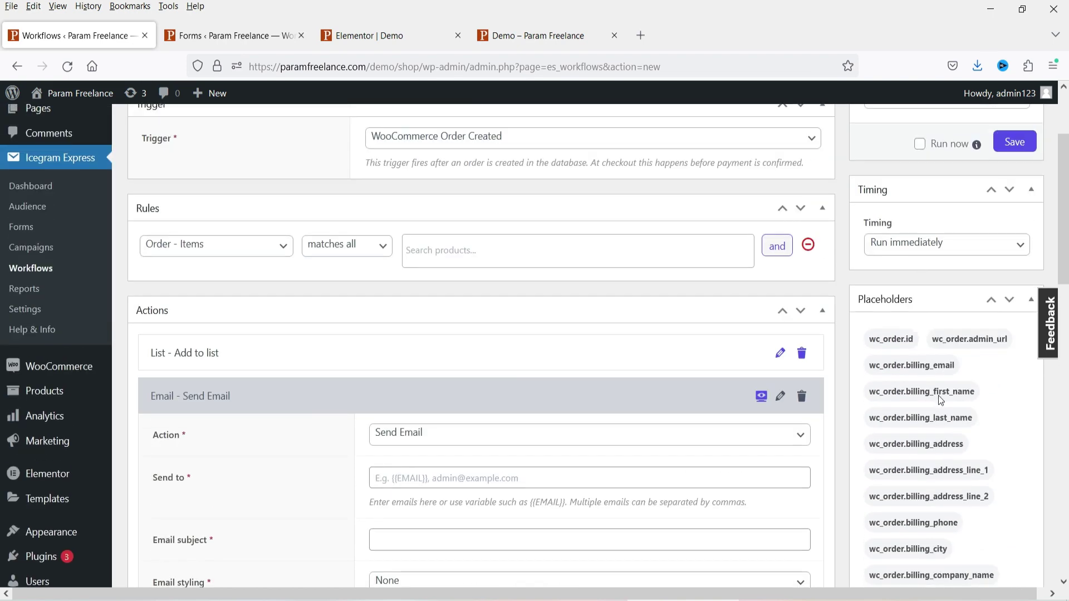
pyautogui.scroll(-2, 969, 378)
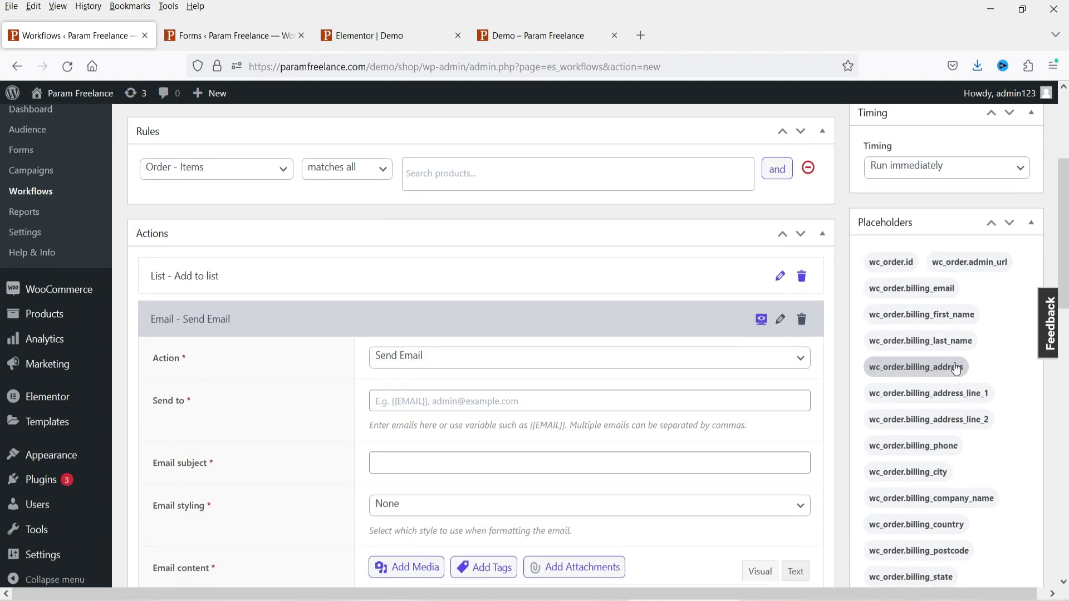
pyautogui.scroll(-3, 953, 364)
pyautogui.scroll(-12, 952, 364)
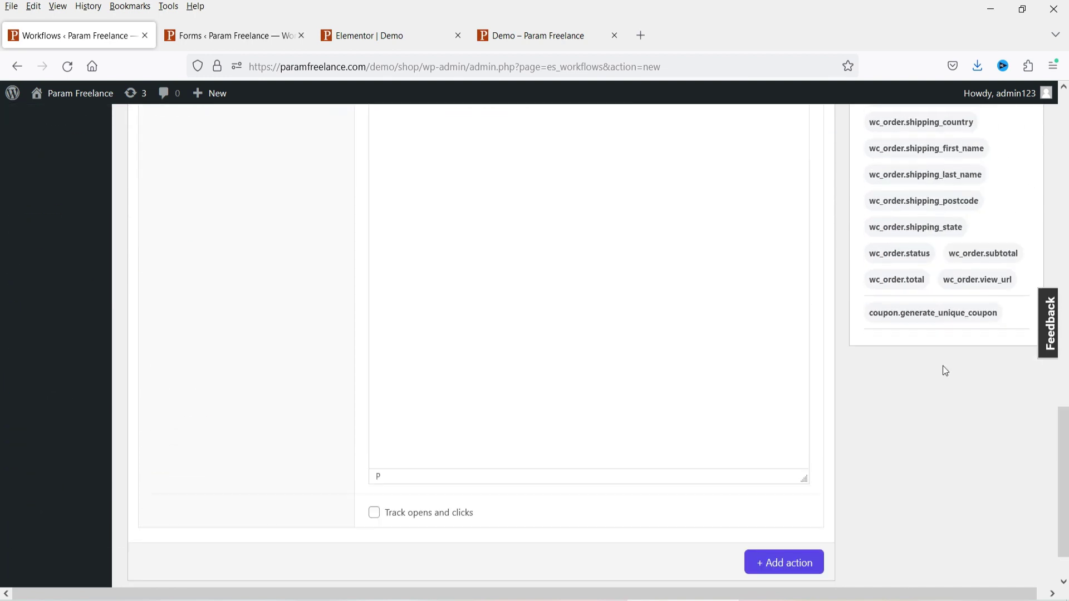
pyautogui.scroll(-1, 913, 363)
pyautogui.scroll(16, 896, 363)
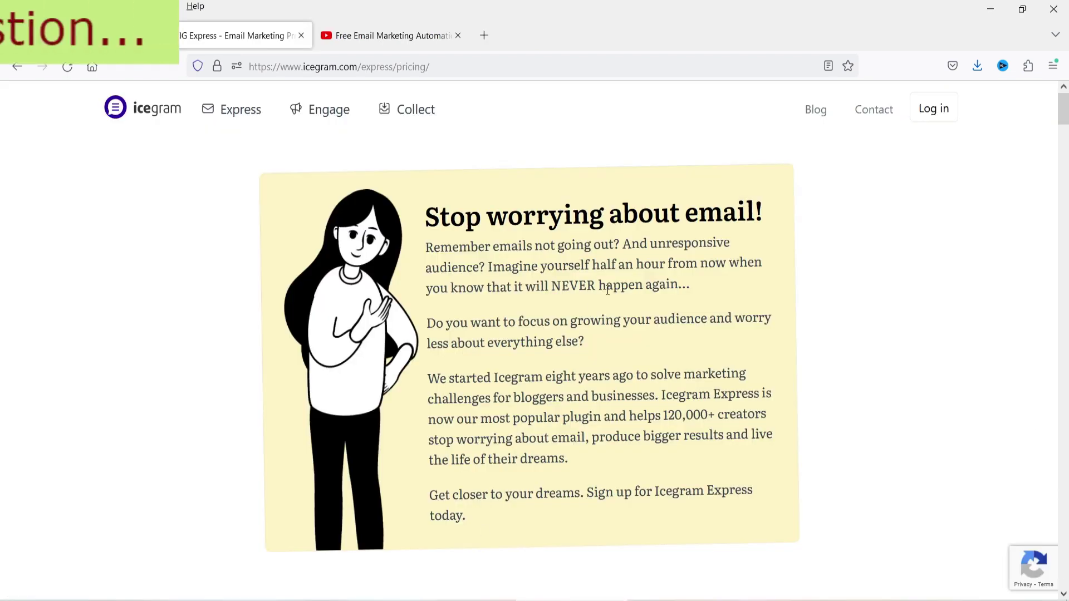
# - Look over the Icegram Express pricing plan table, then return to the product overview page
pyautogui.scroll(-7, 608, 289)
pyautogui.scroll(2, 563, 298)
pyautogui.scroll(-7, 557, 296)
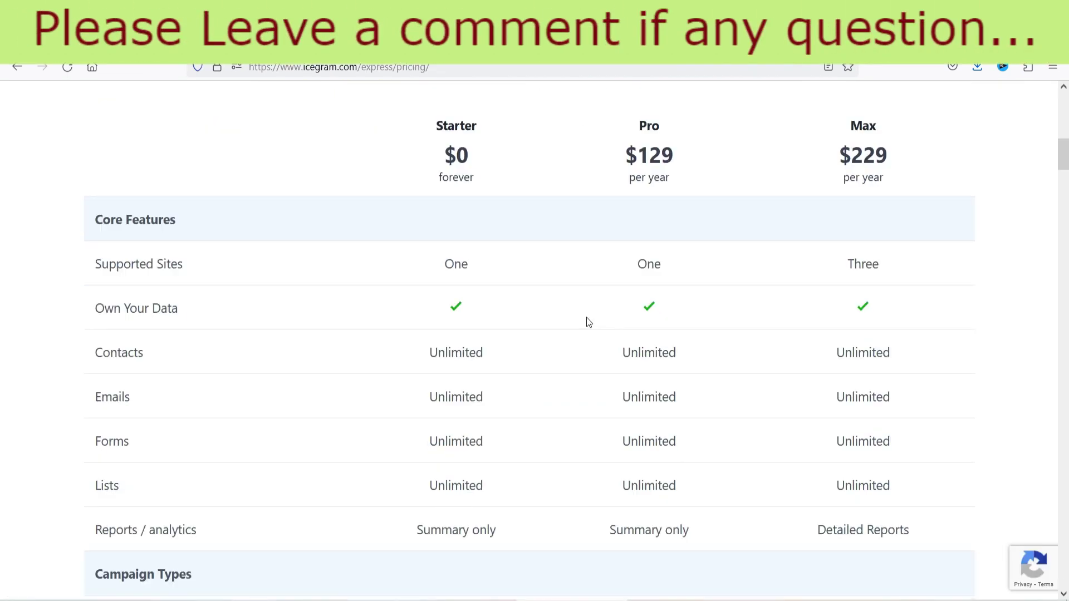
pyautogui.hotkey('alt', 'Left')
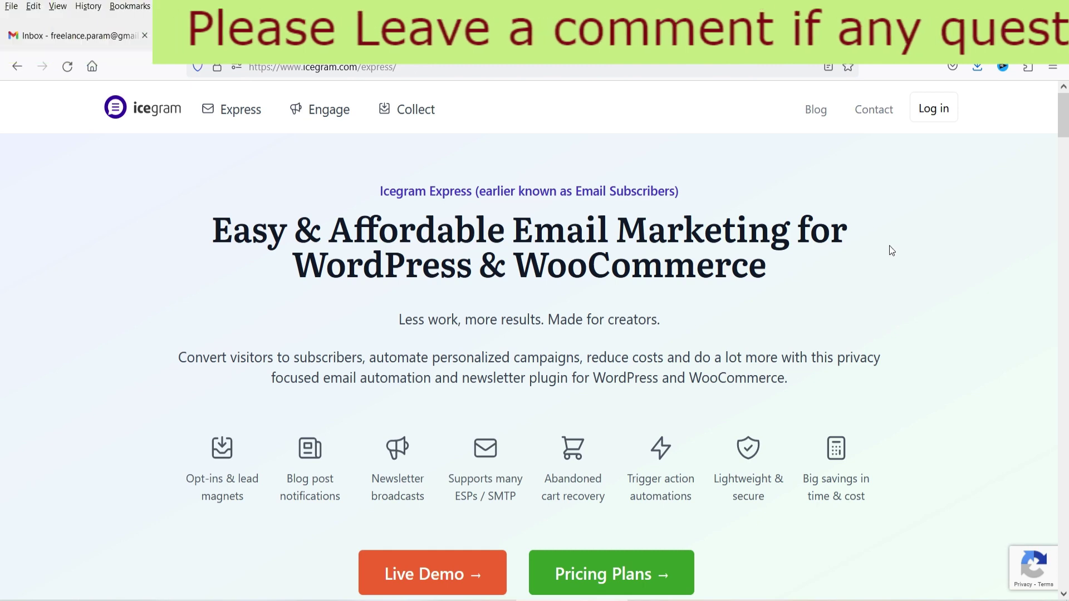